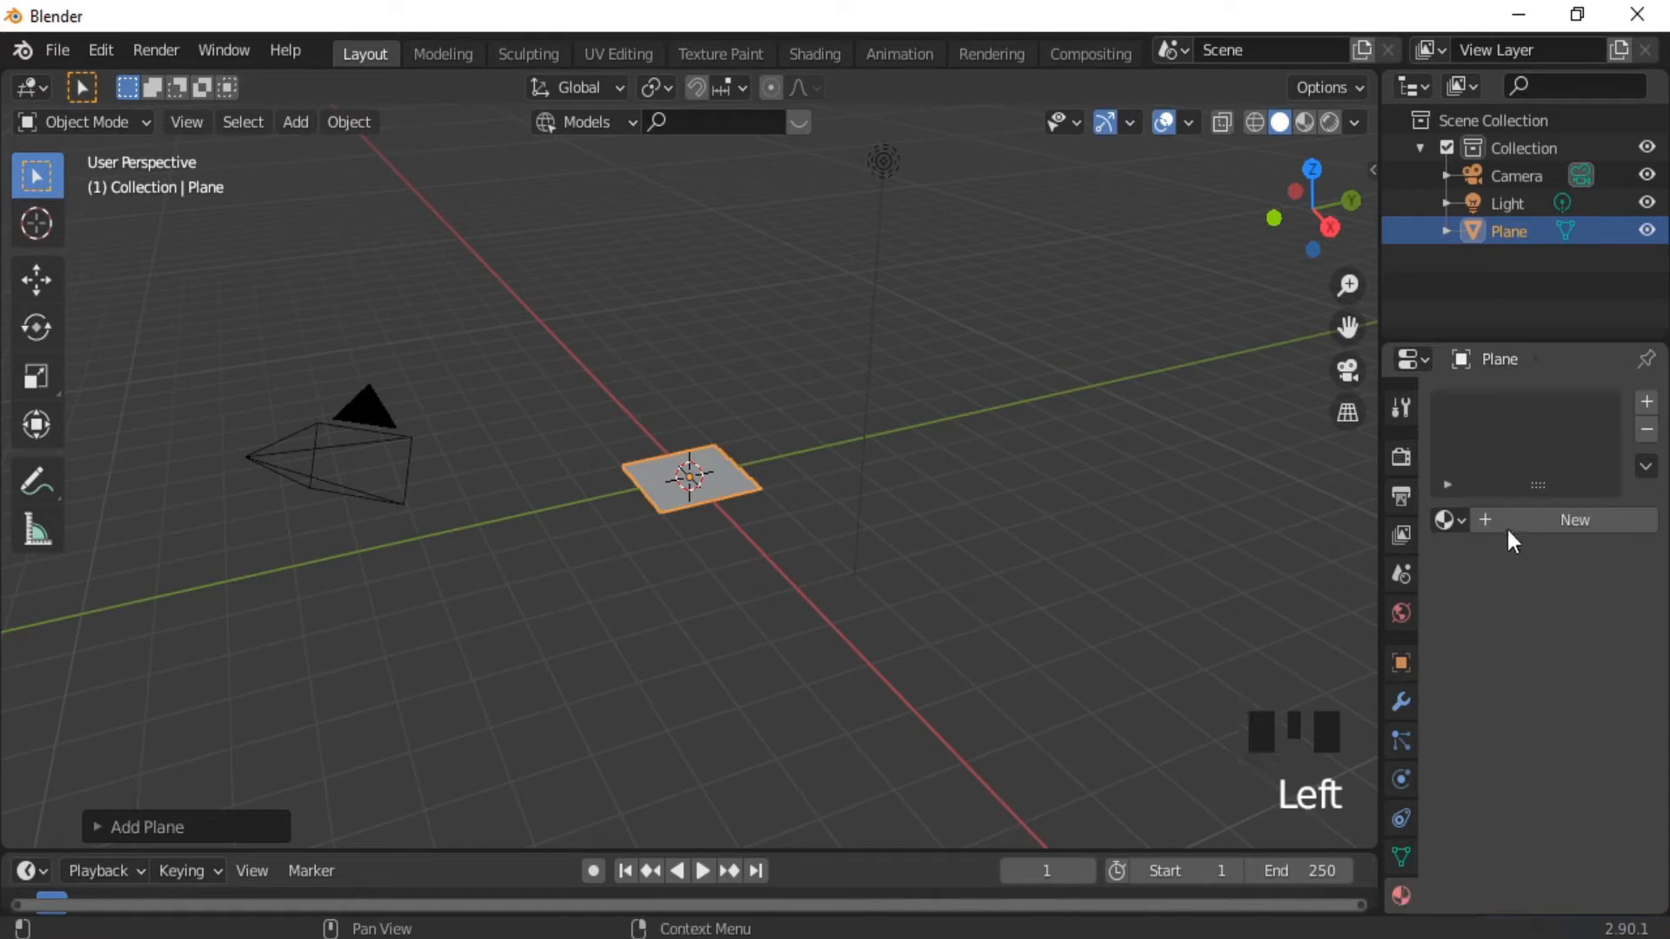
Add a new material to the plane and create a new brush texture of type Clouds.
{"action": "left_click", "coordinate": [1543, 511]}
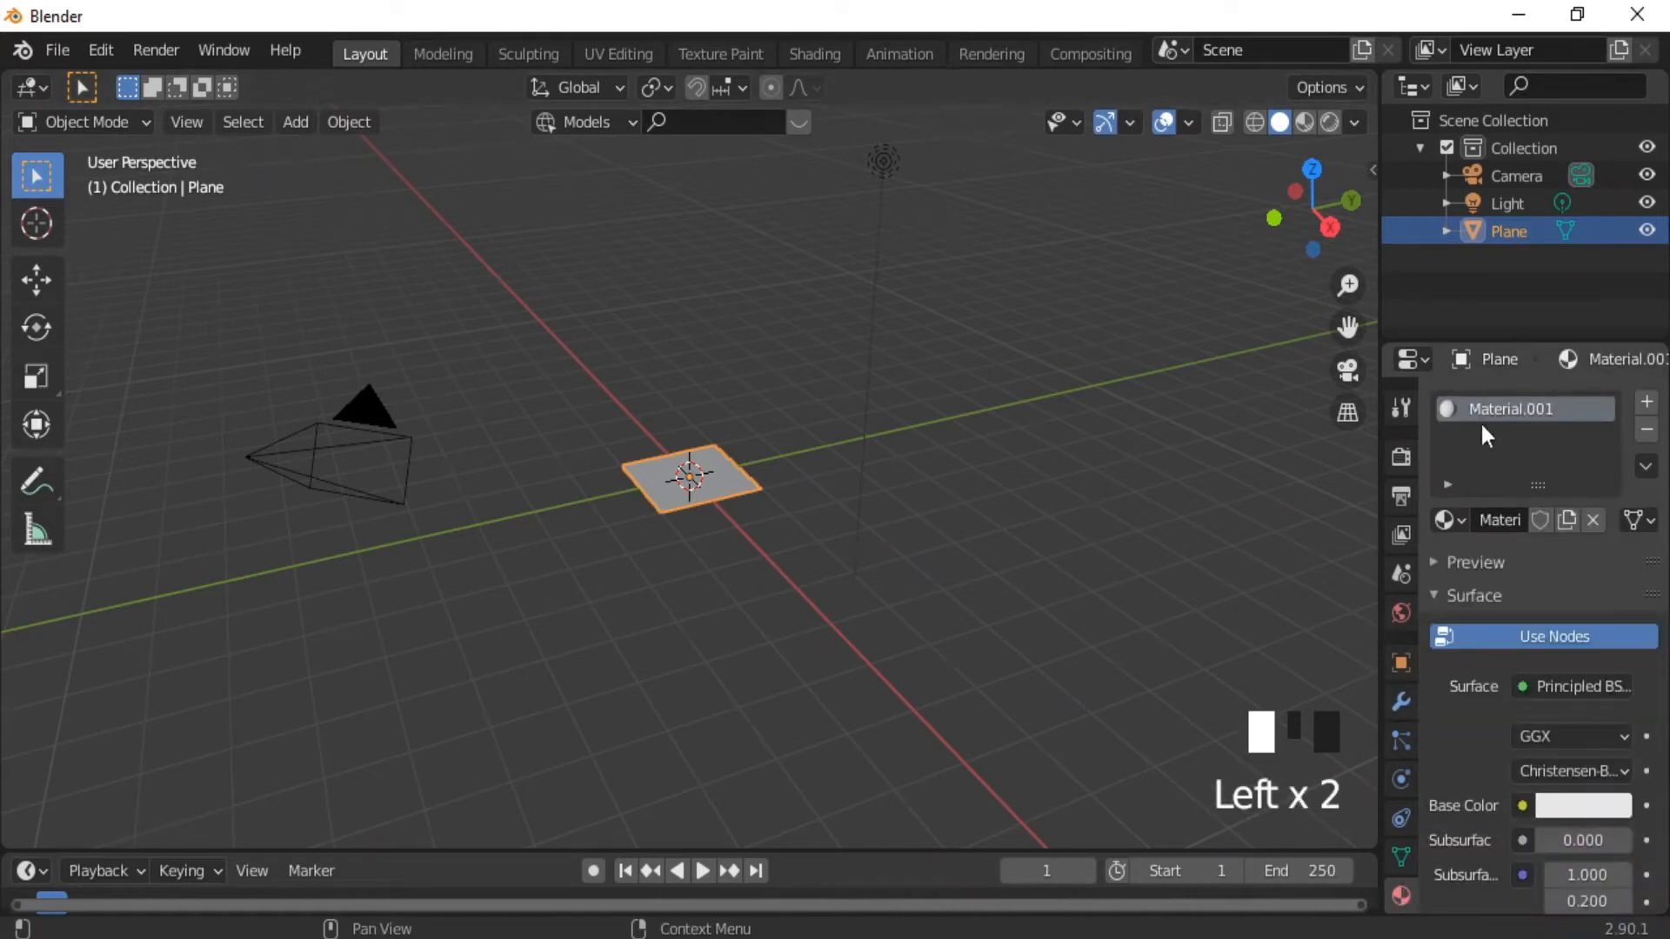
{"action": "left_click_drag", "start_coordinate": [1533, 344], "coordinate": [1536, 276]}
{"action": "left_click", "coordinate": [1398, 877]}
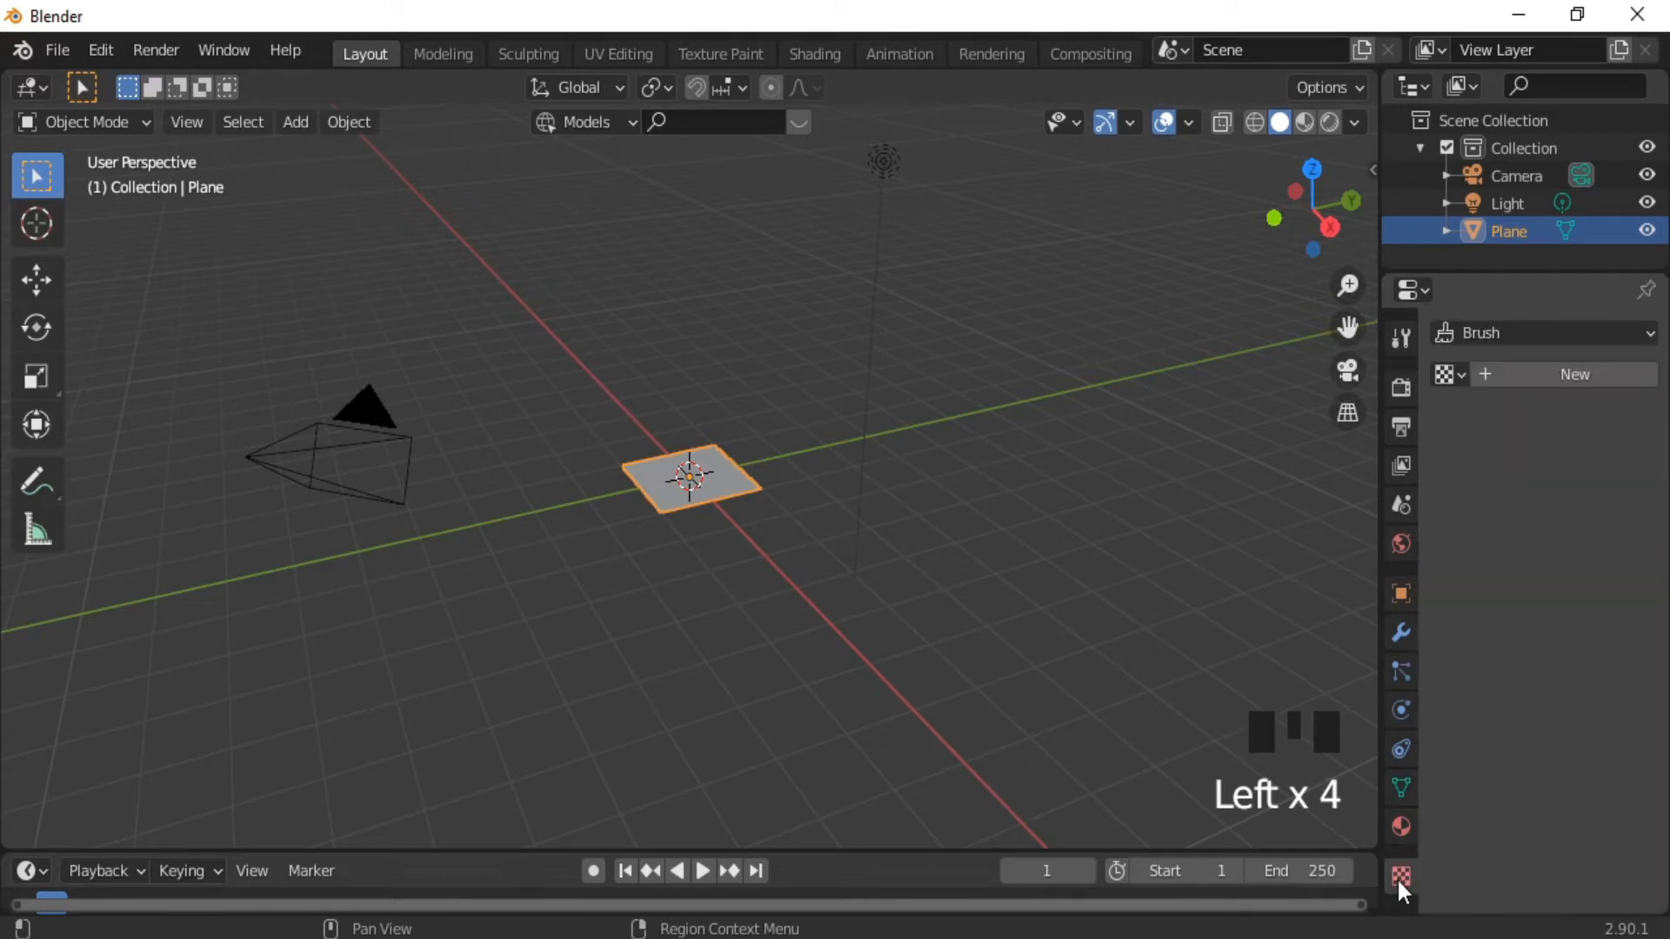
{"action": "left_click", "coordinate": [1534, 374]}
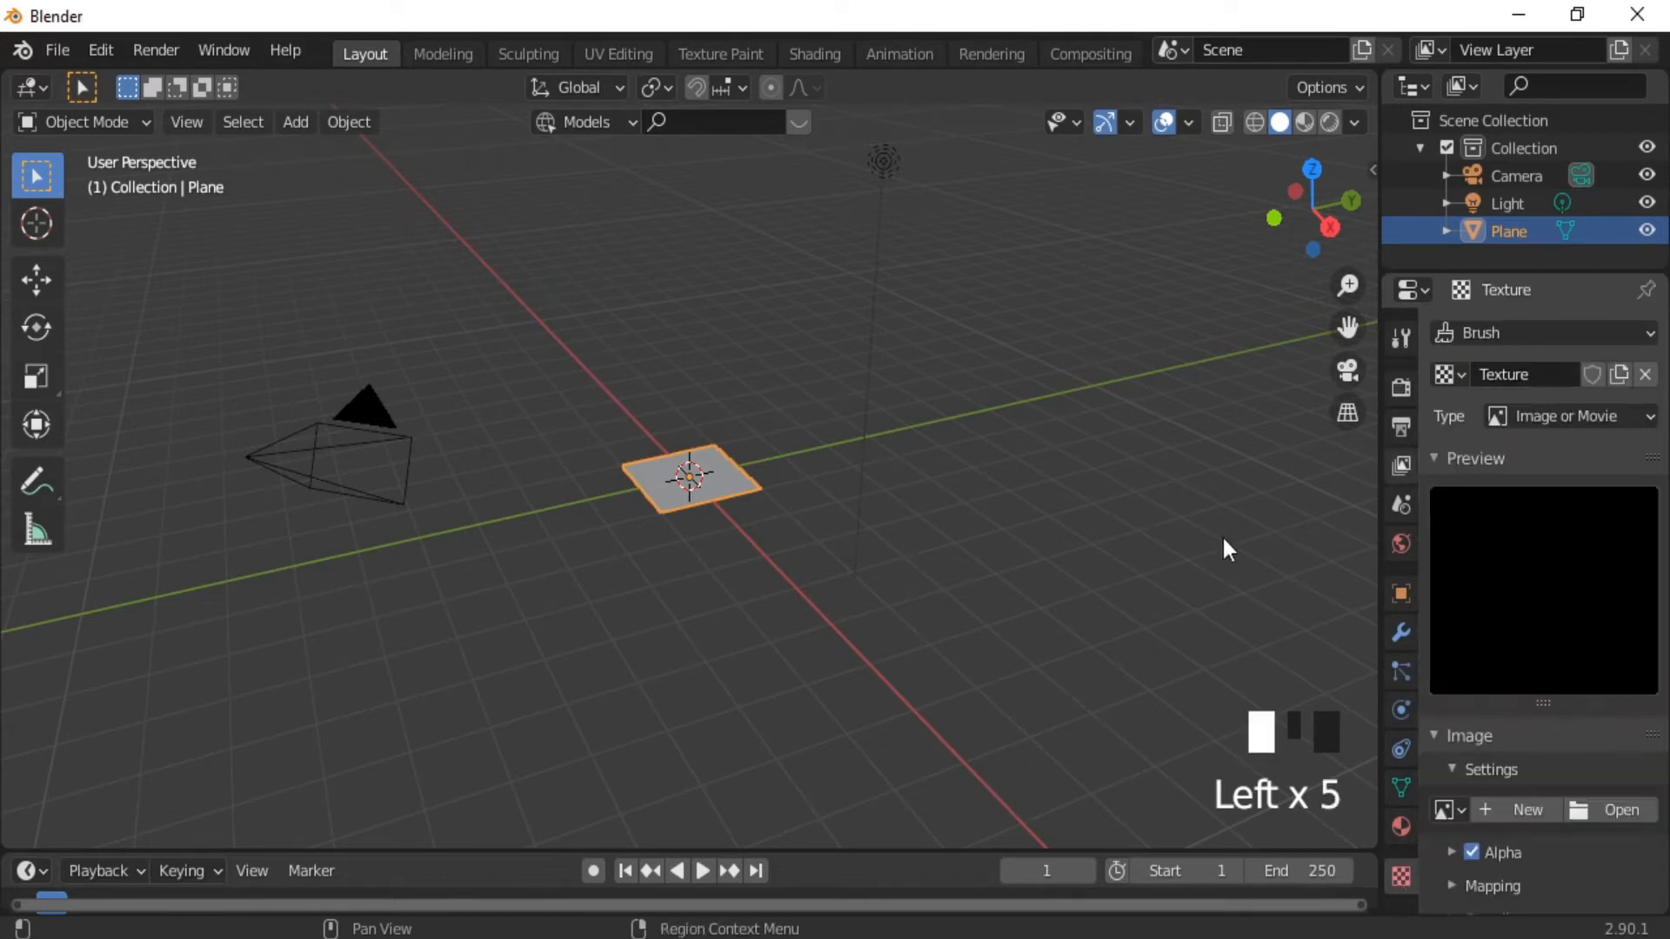
{"action": "left_click", "coordinate": [1557, 418]}
{"action": "left_click", "coordinate": [1536, 506]}
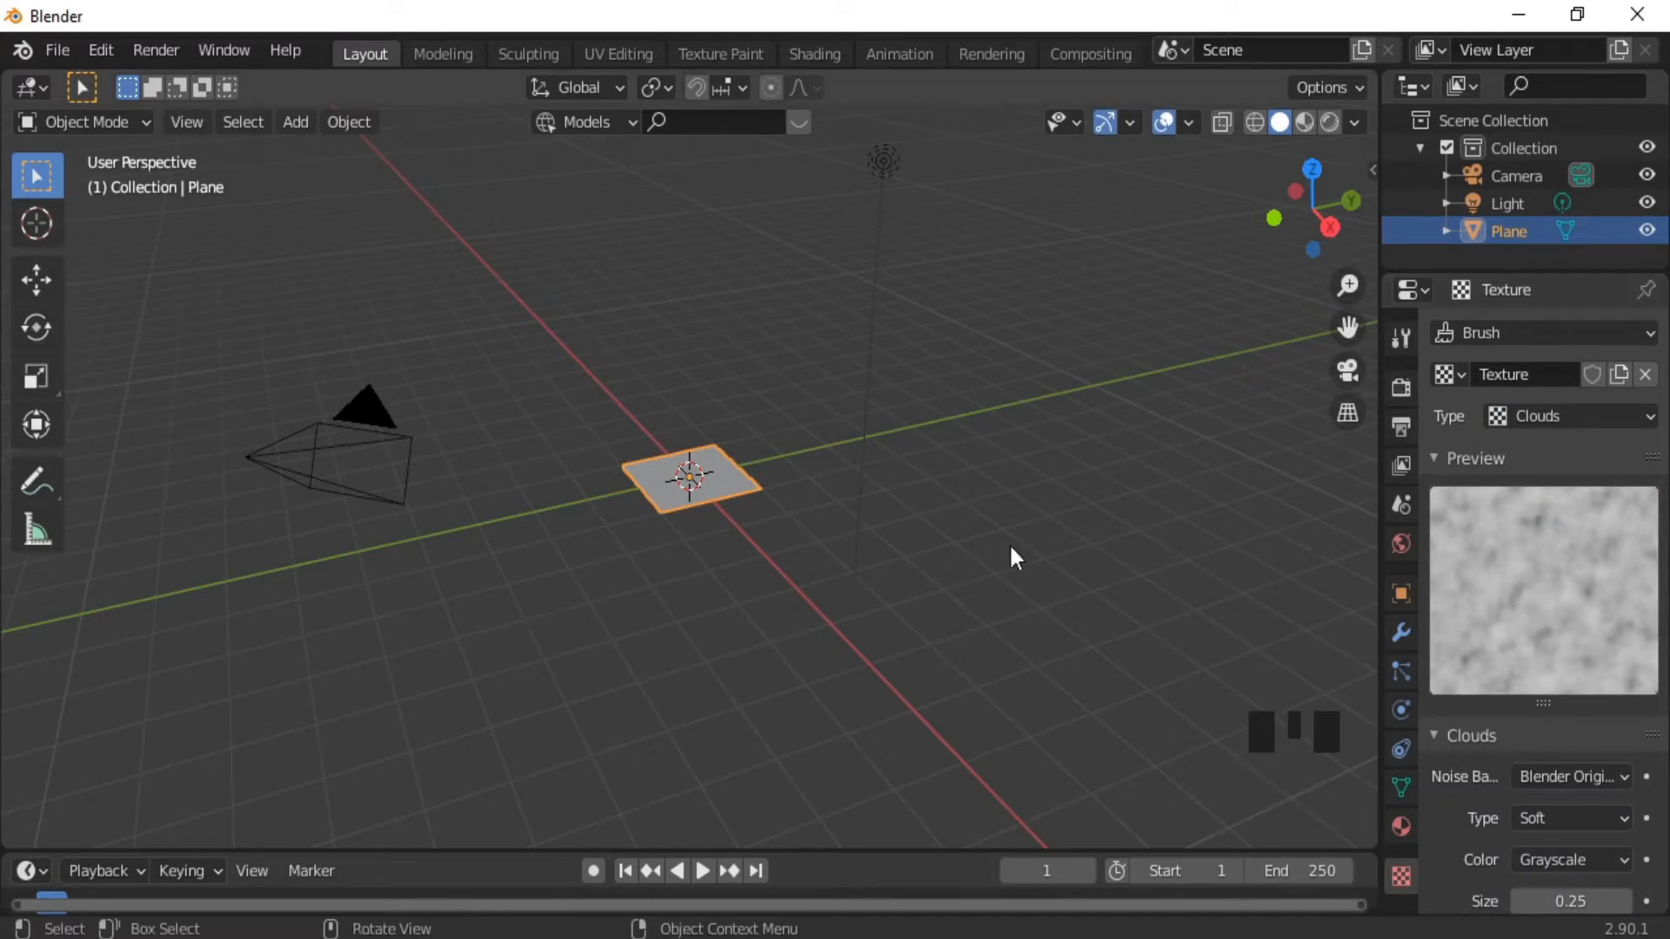
Enable nodes in the Compositing workspace and delete the Render Layers node.
{"action": "left_click", "coordinate": [1092, 54]}
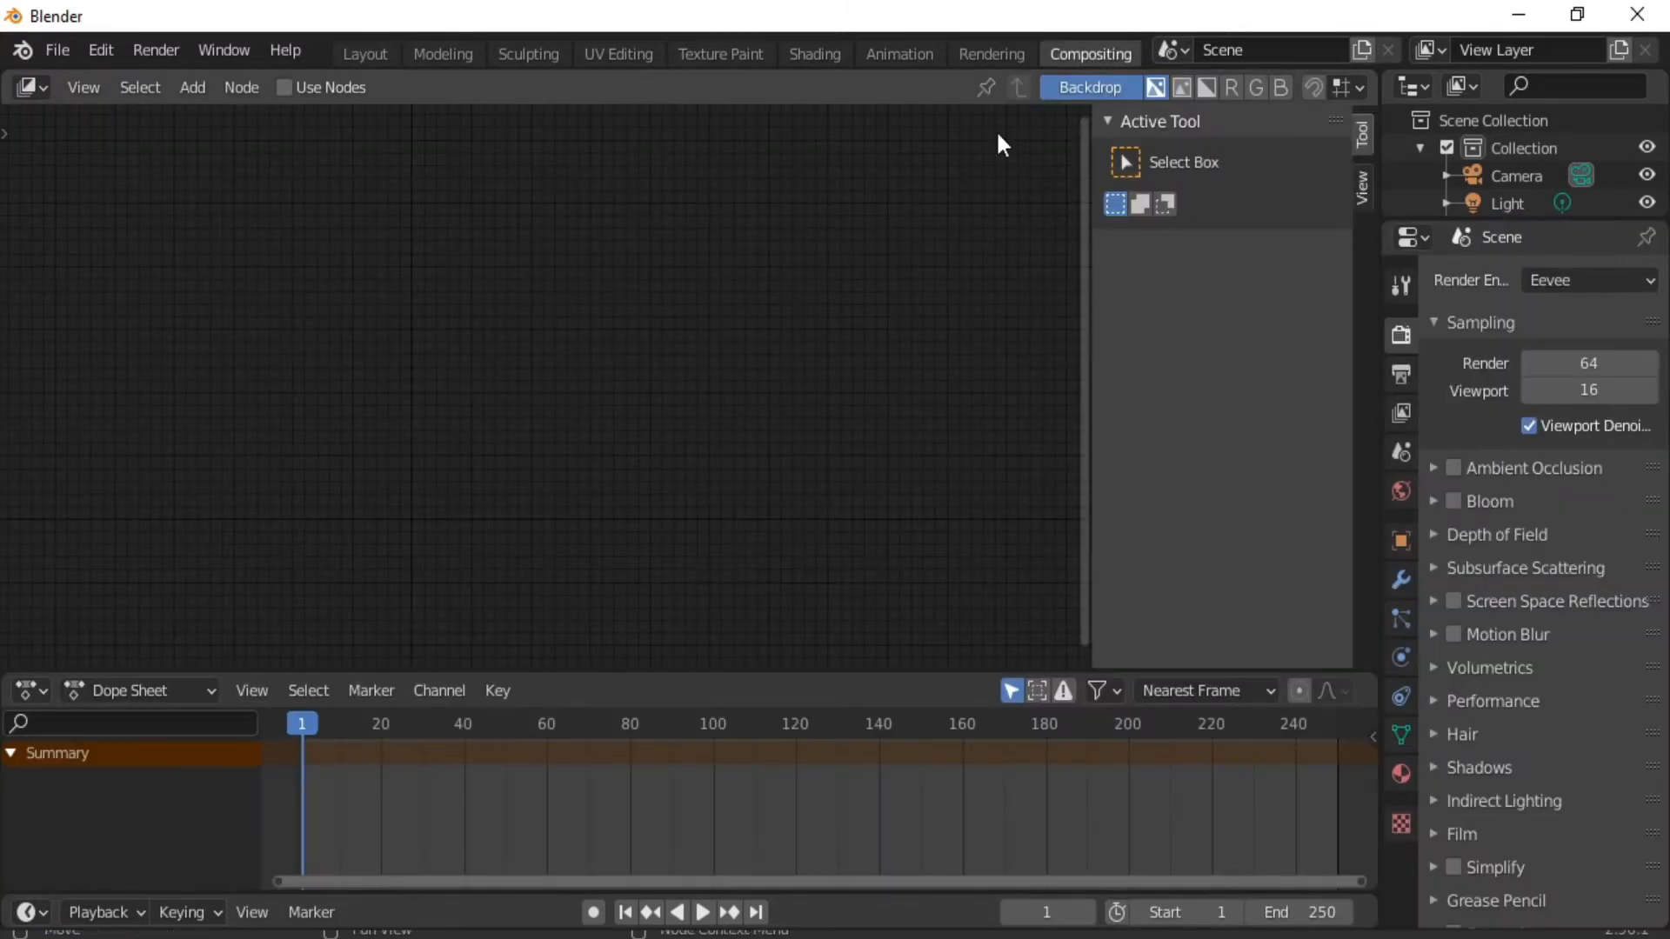
{"action": "left_click", "coordinate": [285, 90]}
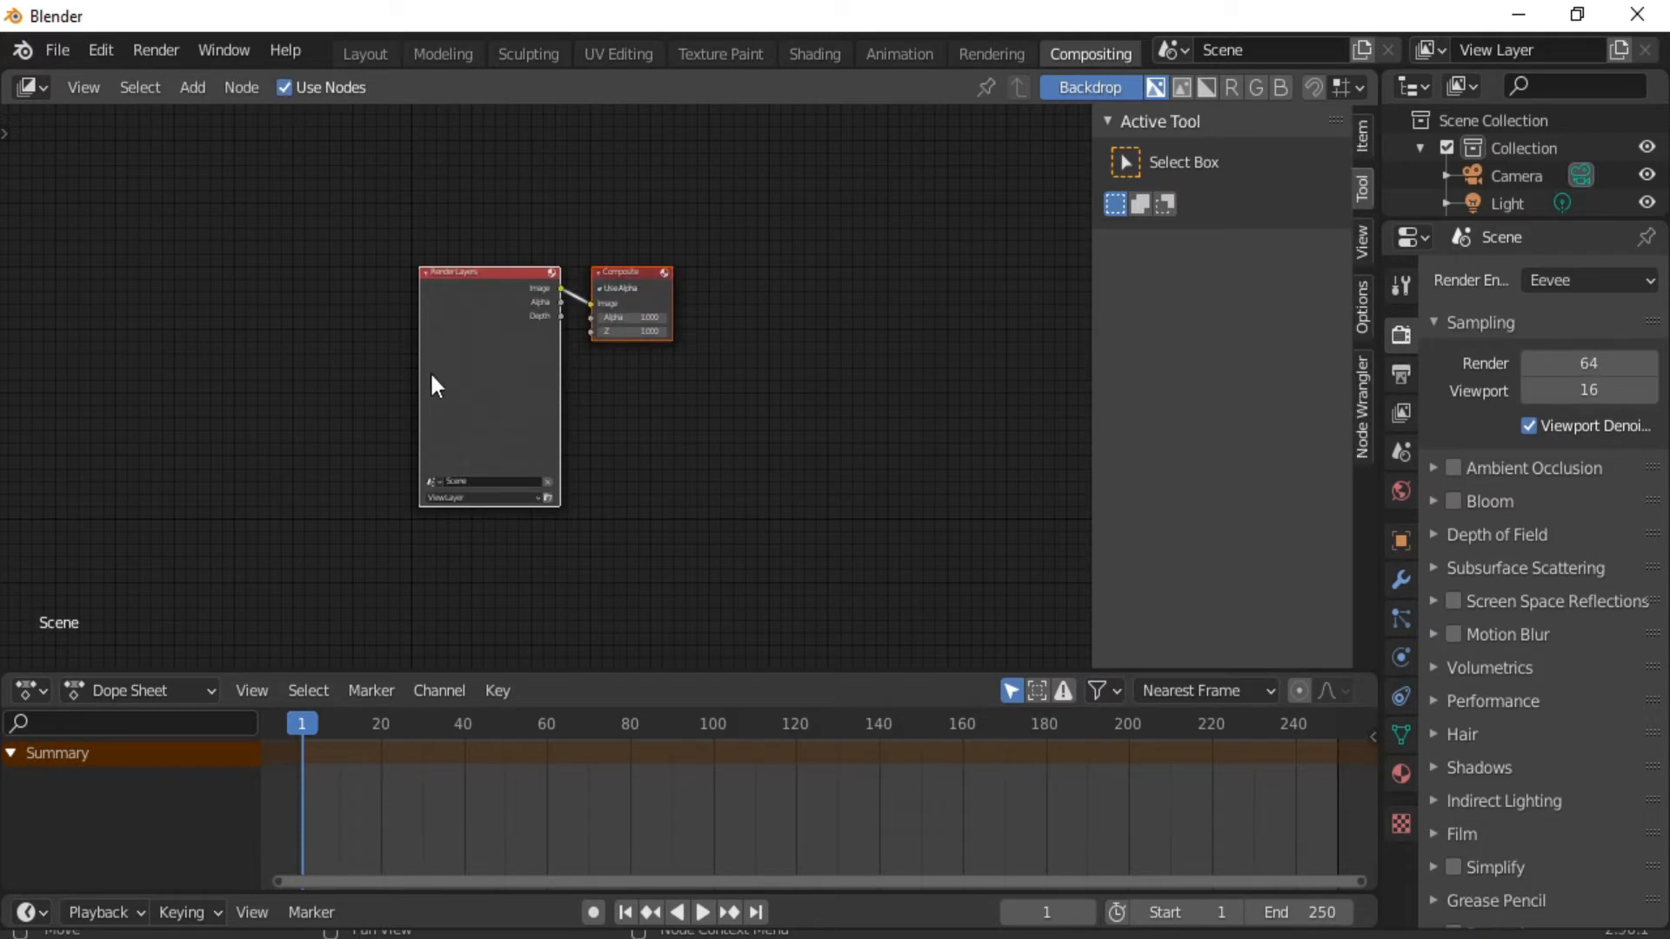
{"action": "left_click", "coordinate": [496, 283]}
{"action": "key", "text": "x"}
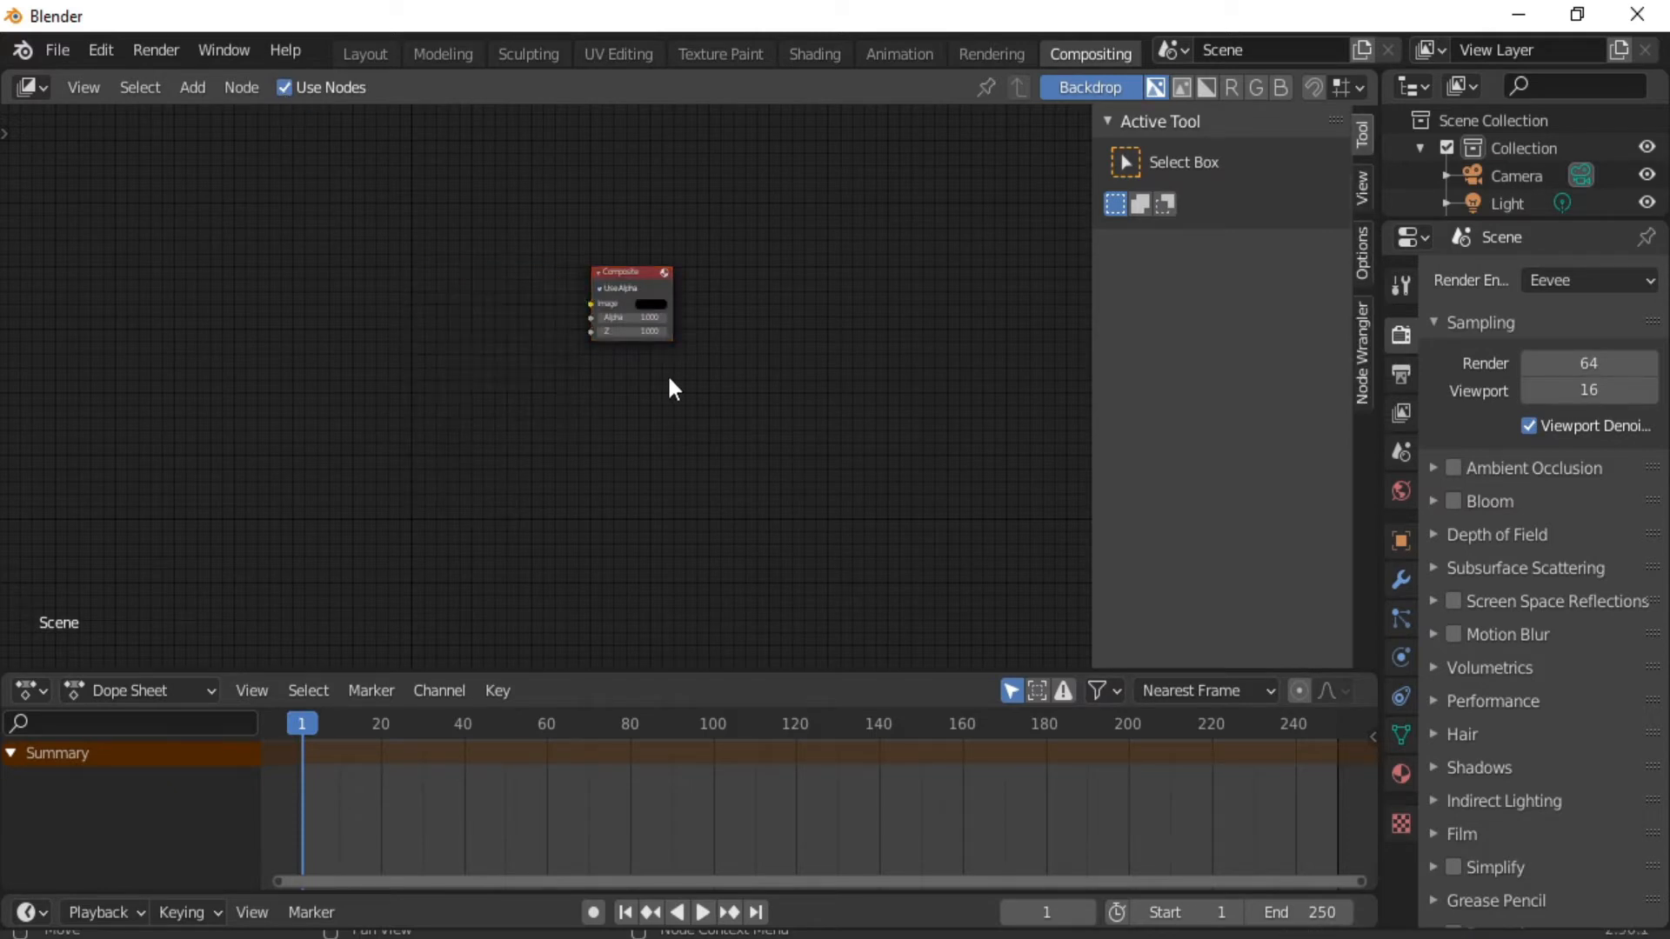
Add an Image node beside the Composite node and connect its Image output to the Composite Image input.
{"action": "scroll", "coordinate": [476, 309], "scroll_direction": "up", "scroll_amount": 2}
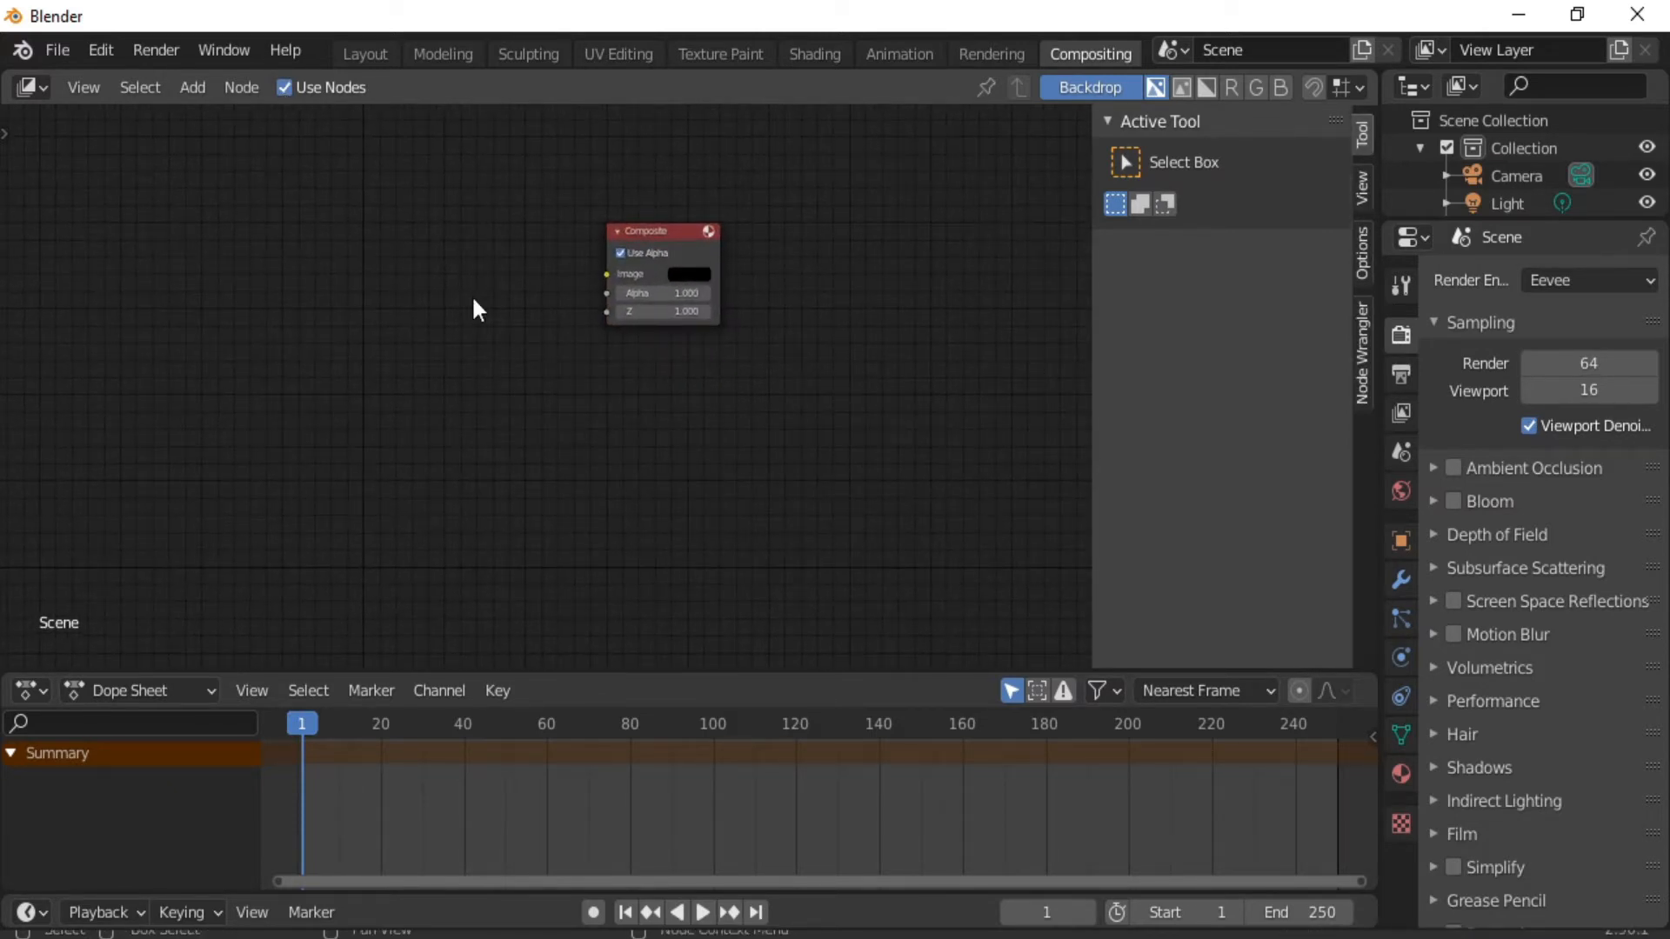
{"action": "key", "text": "shift+a"}
{"action": "left_click", "coordinate": [420, 298]}
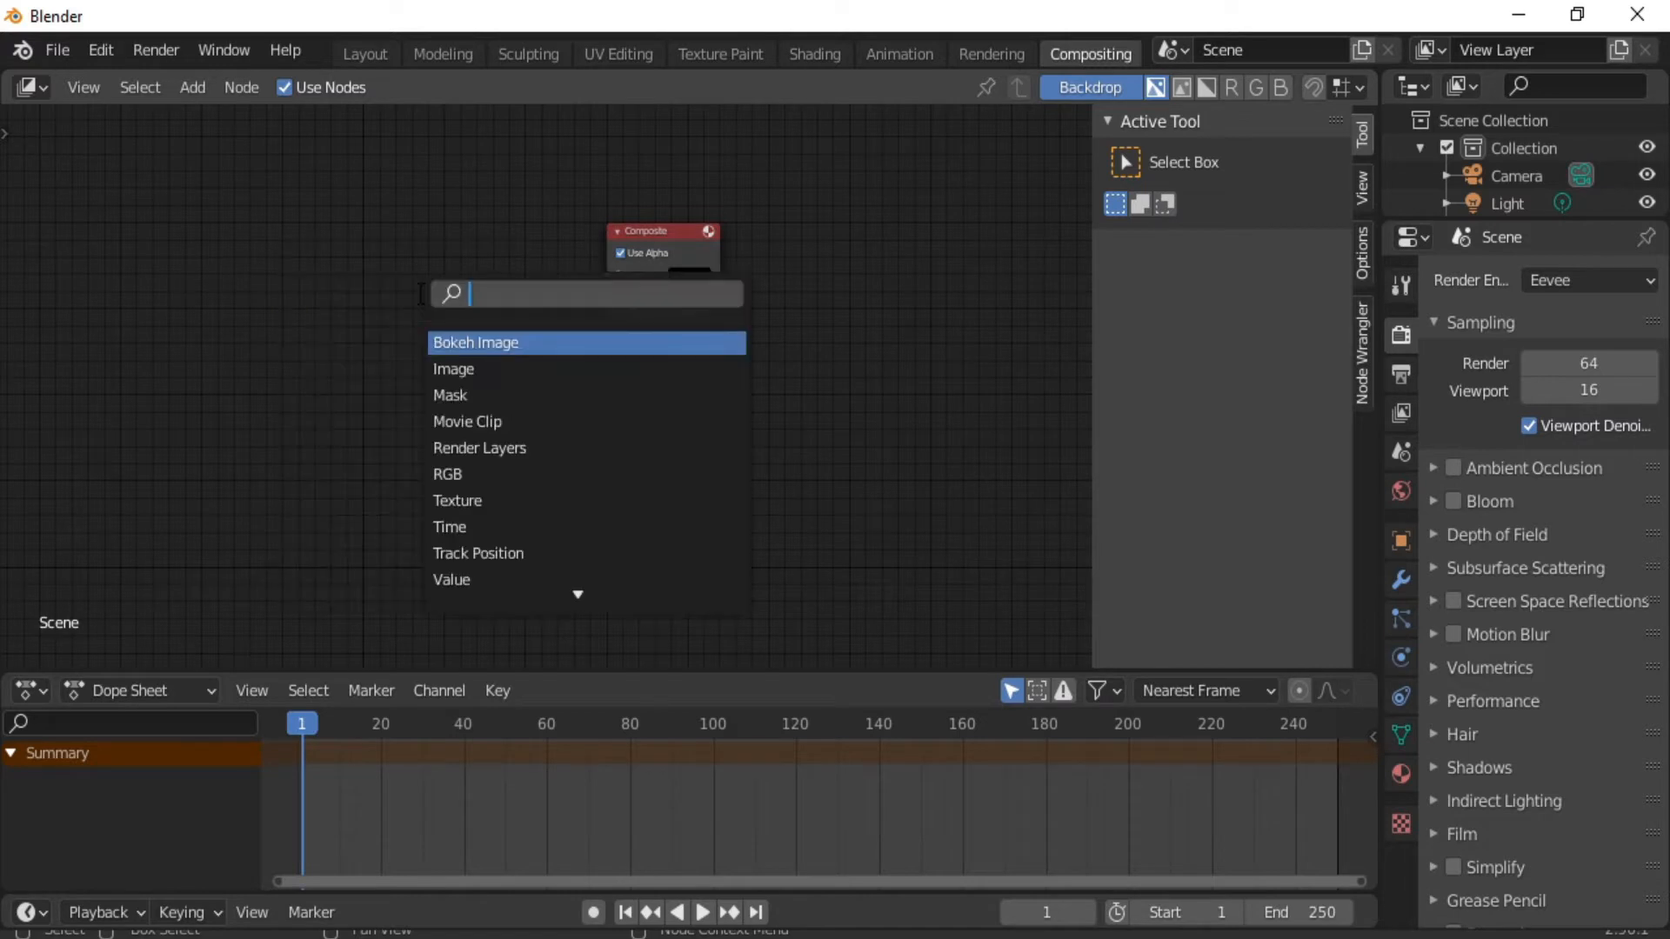
{"action": "type", "text": "im"}
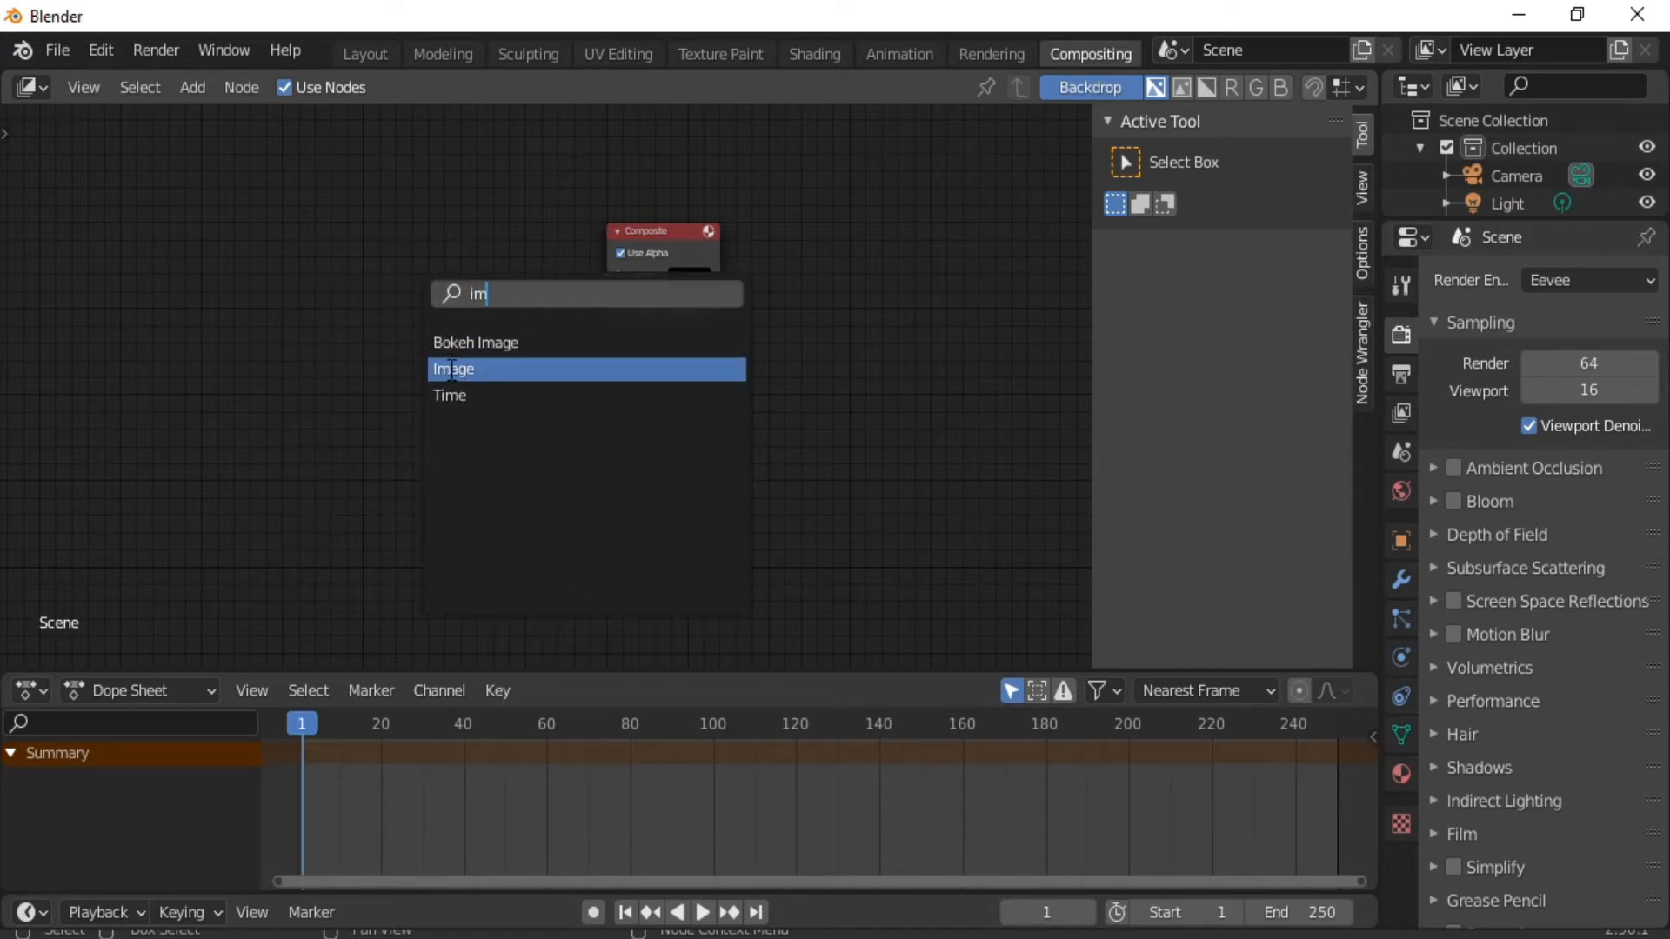
{"action": "left_click", "coordinate": [440, 369]}
{"action": "left_click", "coordinate": [259, 324]}
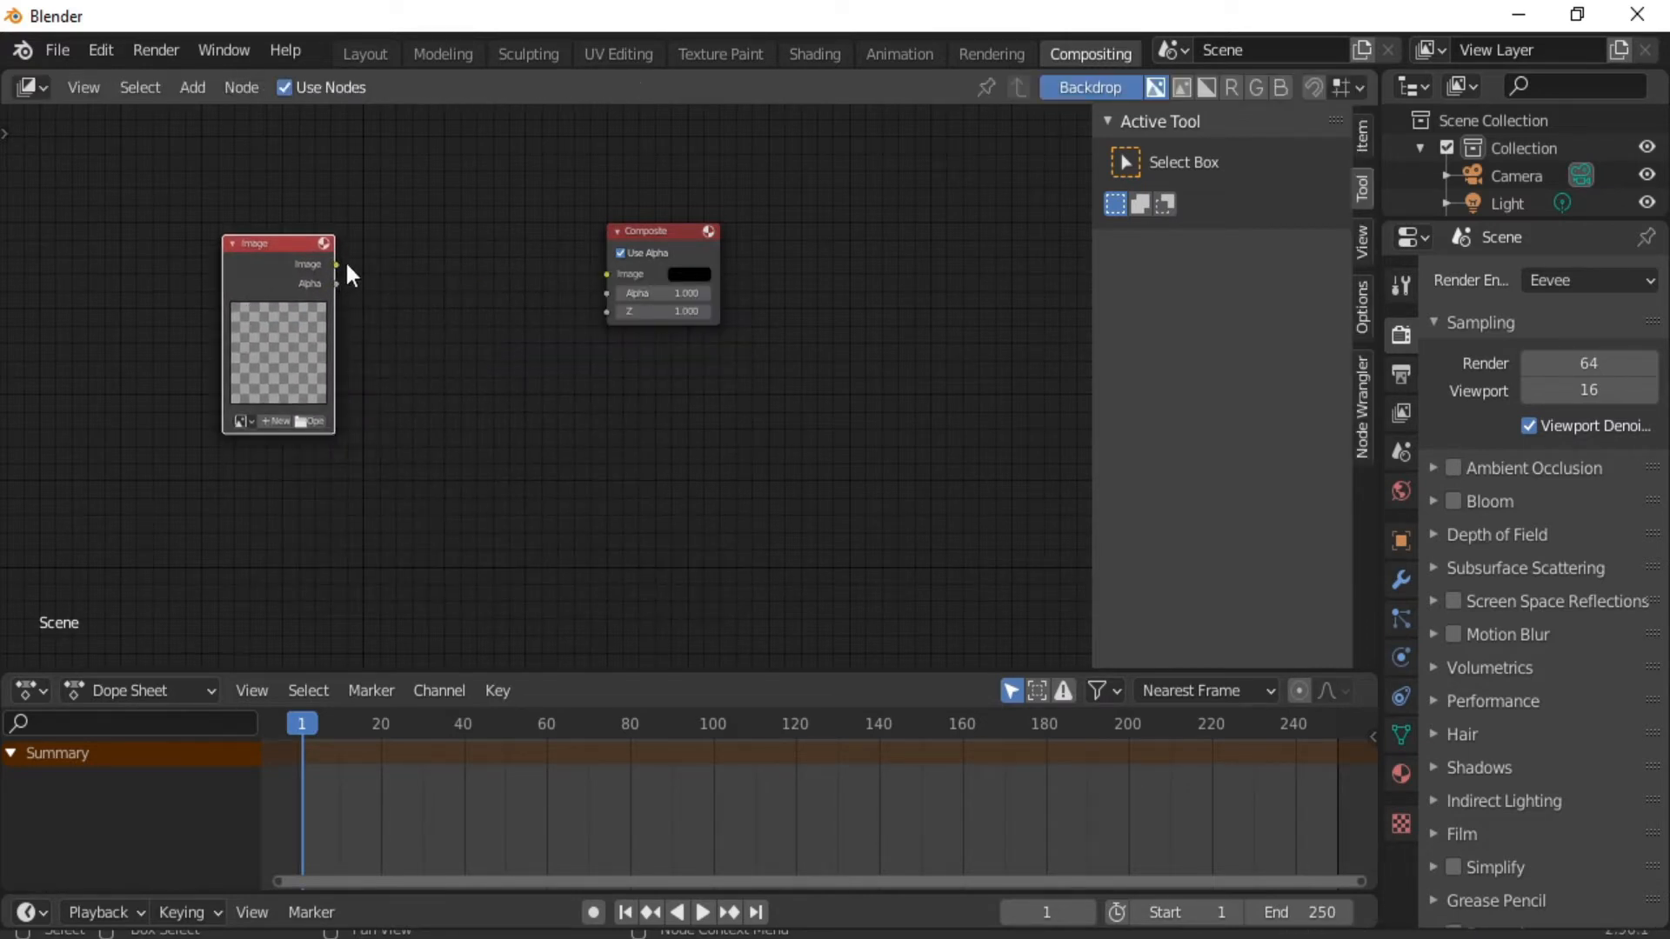
{"action": "left_click_drag", "start_coordinate": [336, 265], "coordinate": [606, 273]}
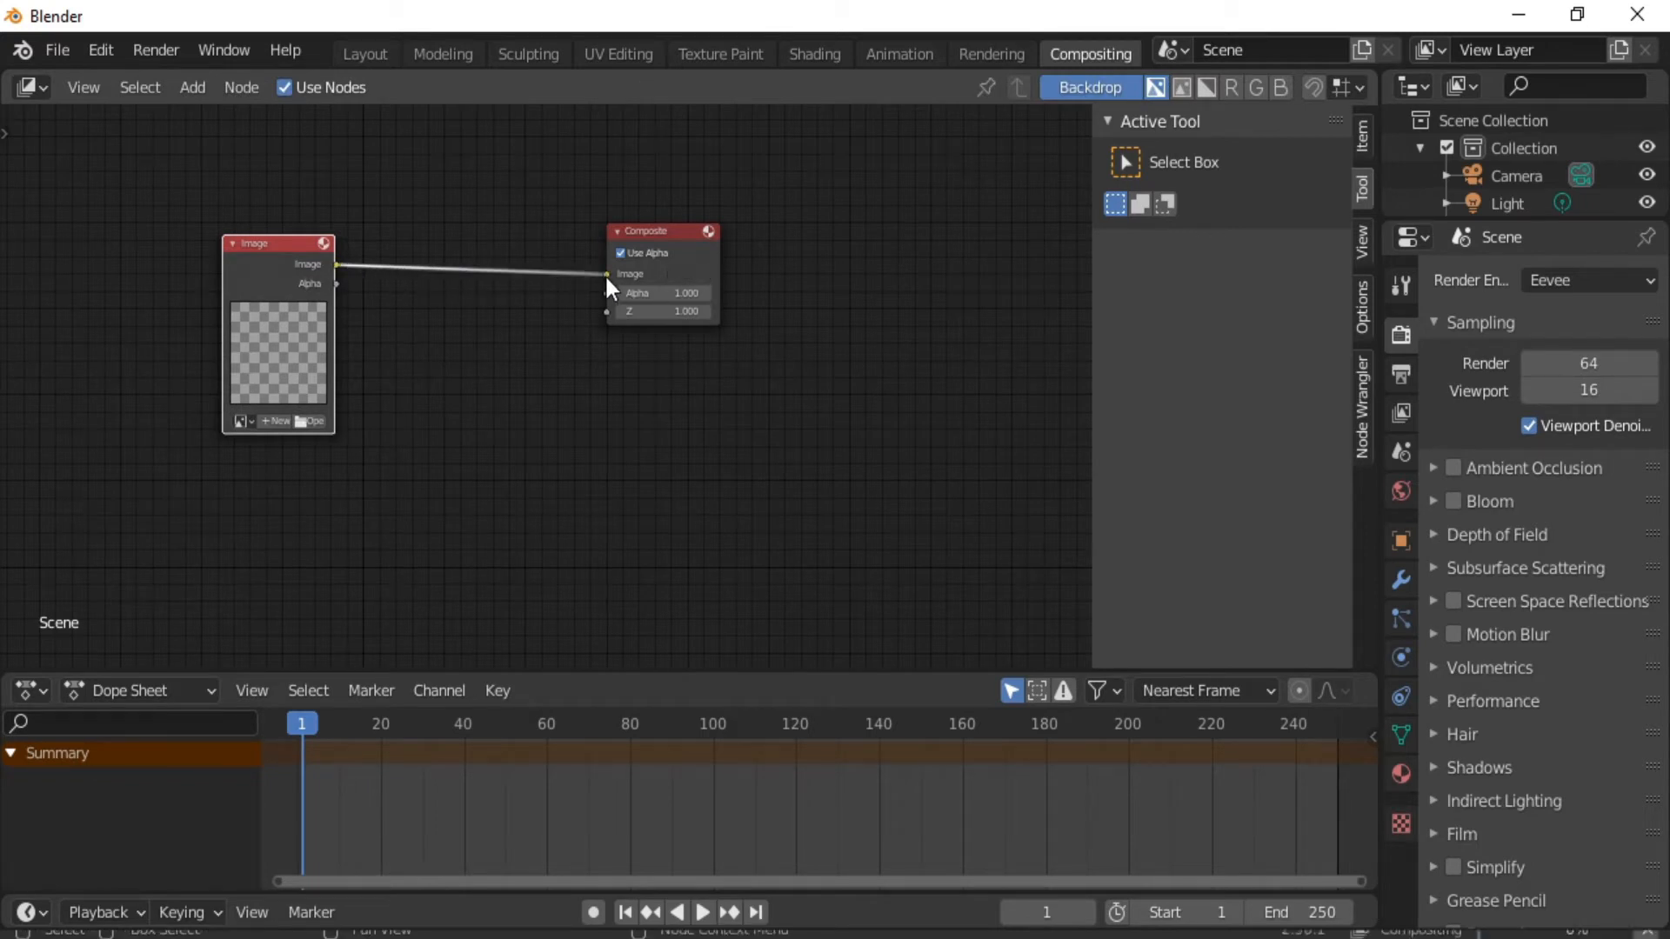
Load Boat.jpg from the Blender cars folder in Pictures into the Image node.
{"action": "left_click", "coordinate": [306, 421]}
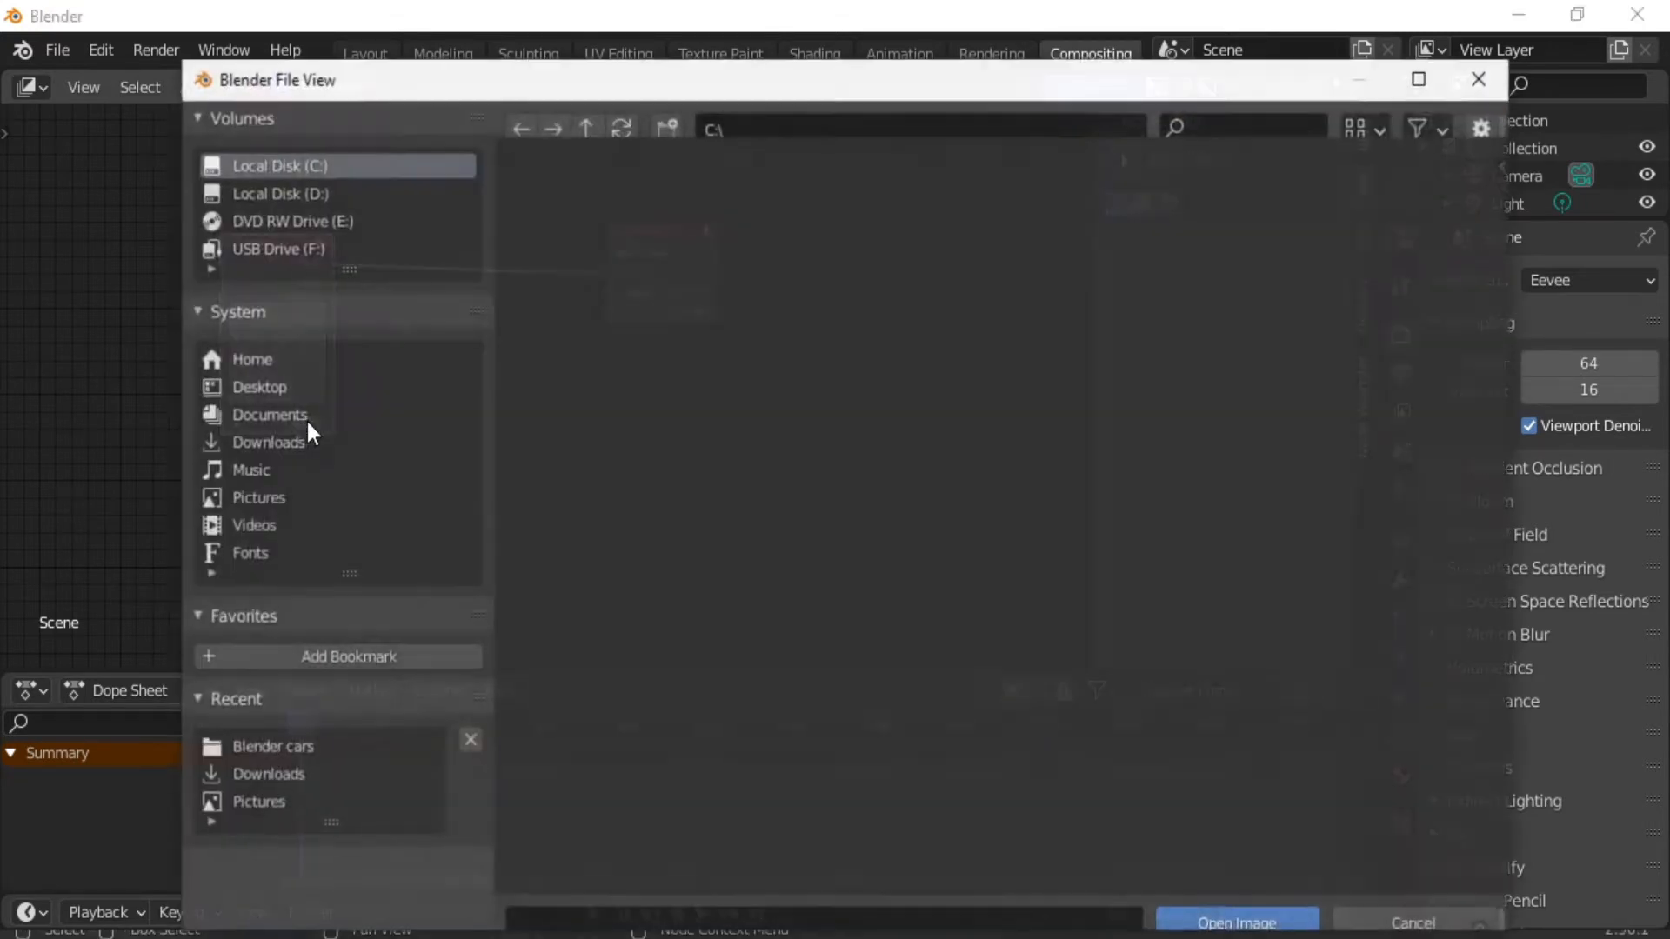
{"action": "left_click", "coordinate": [254, 496]}
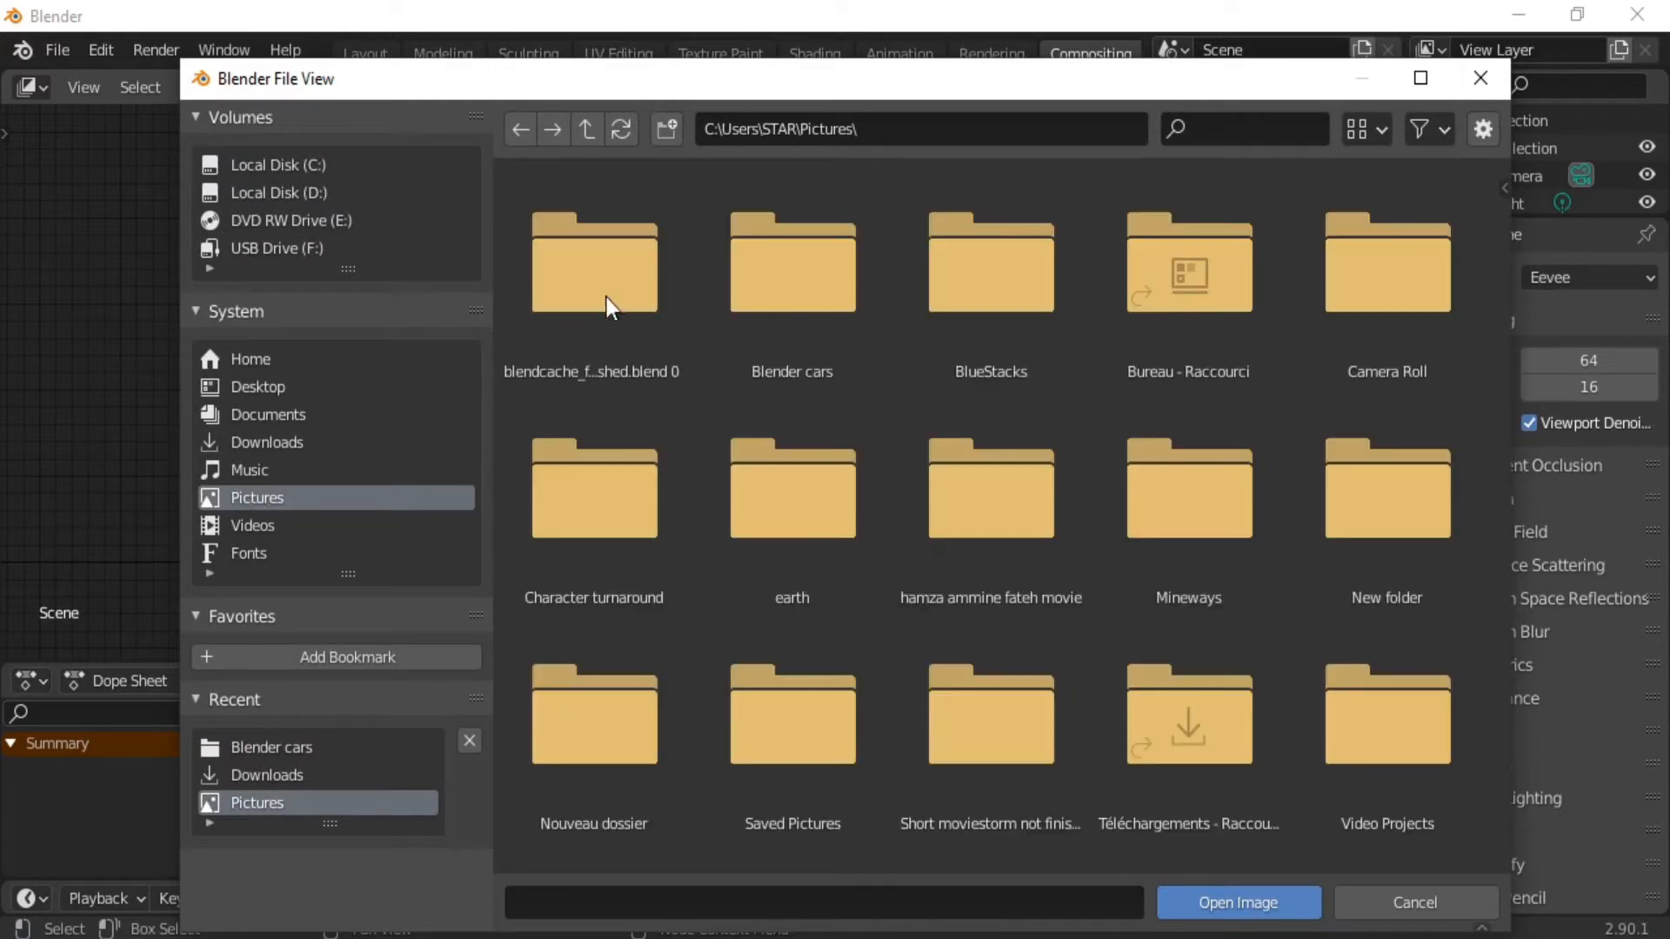
{"action": "left_click", "coordinate": [755, 275]}
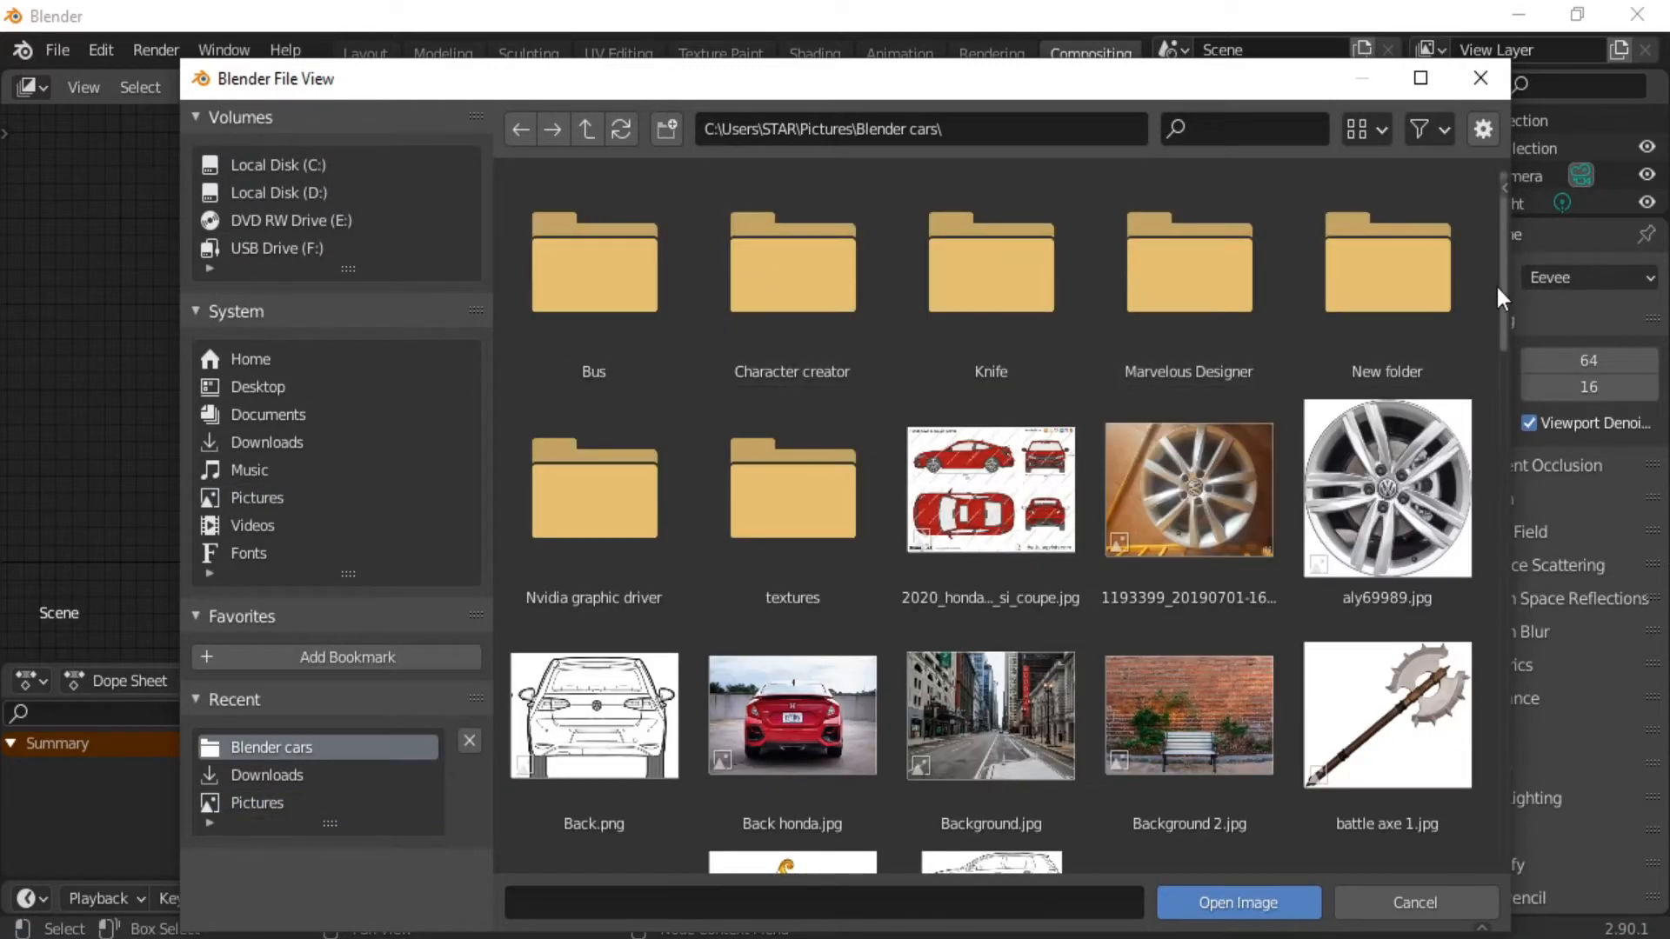
{"action": "left_click_drag", "start_coordinate": [1499, 284], "coordinate": [1501, 379]}
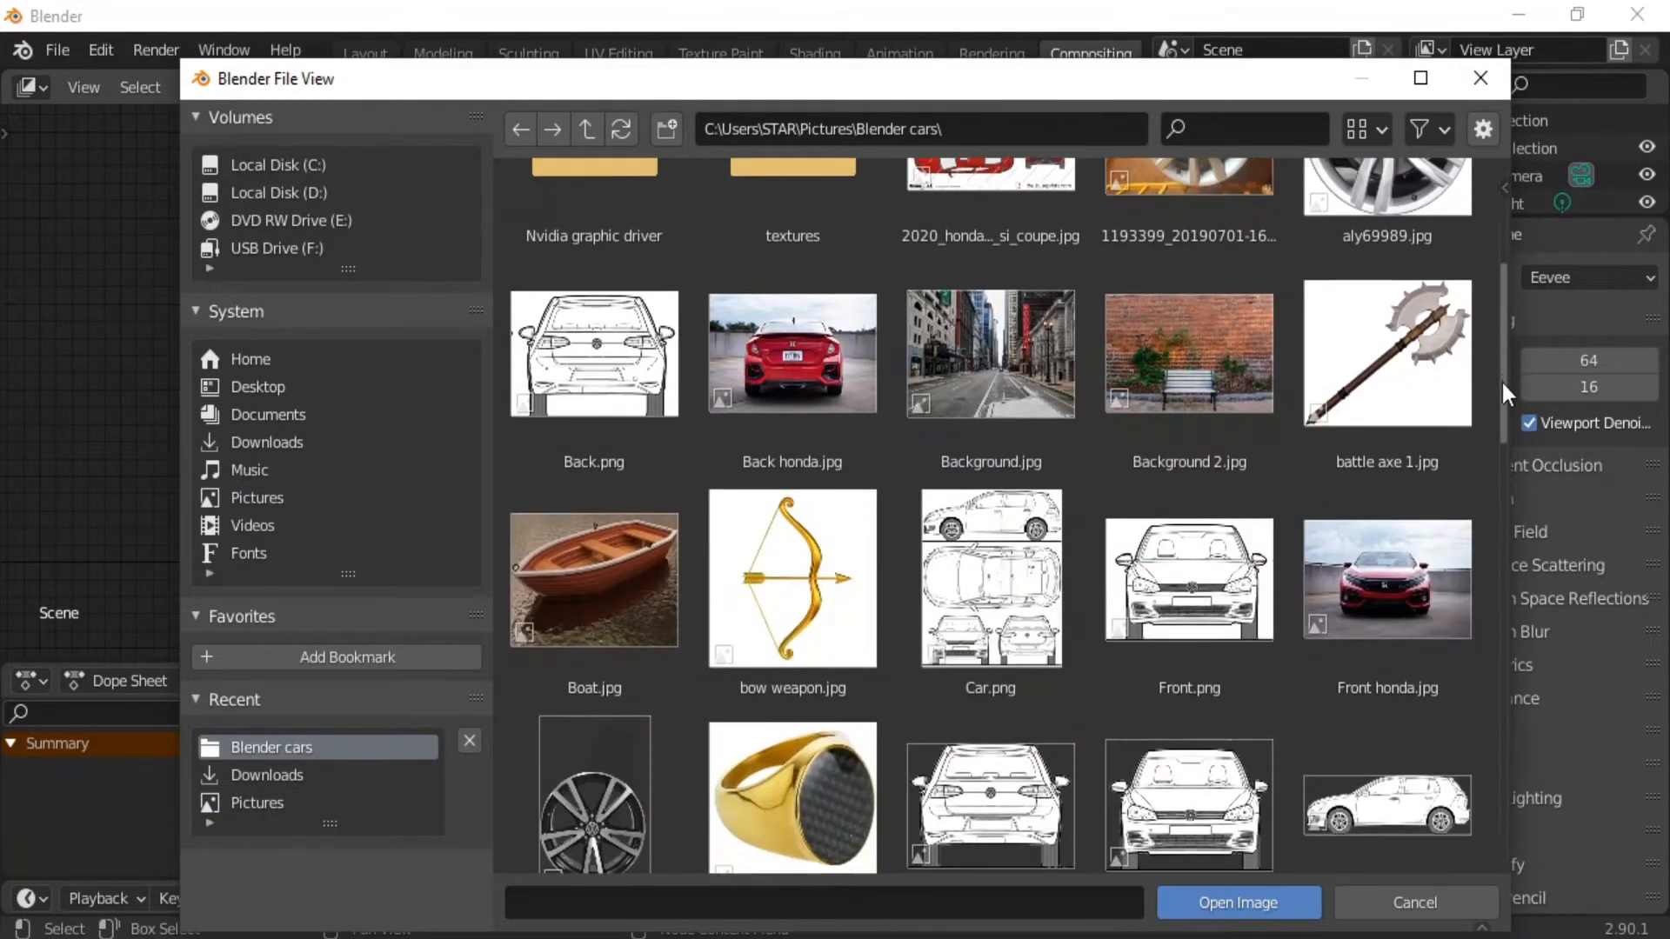
{"action": "left_click", "coordinate": [638, 559]}
{"action": "left_click", "coordinate": [1265, 903]}
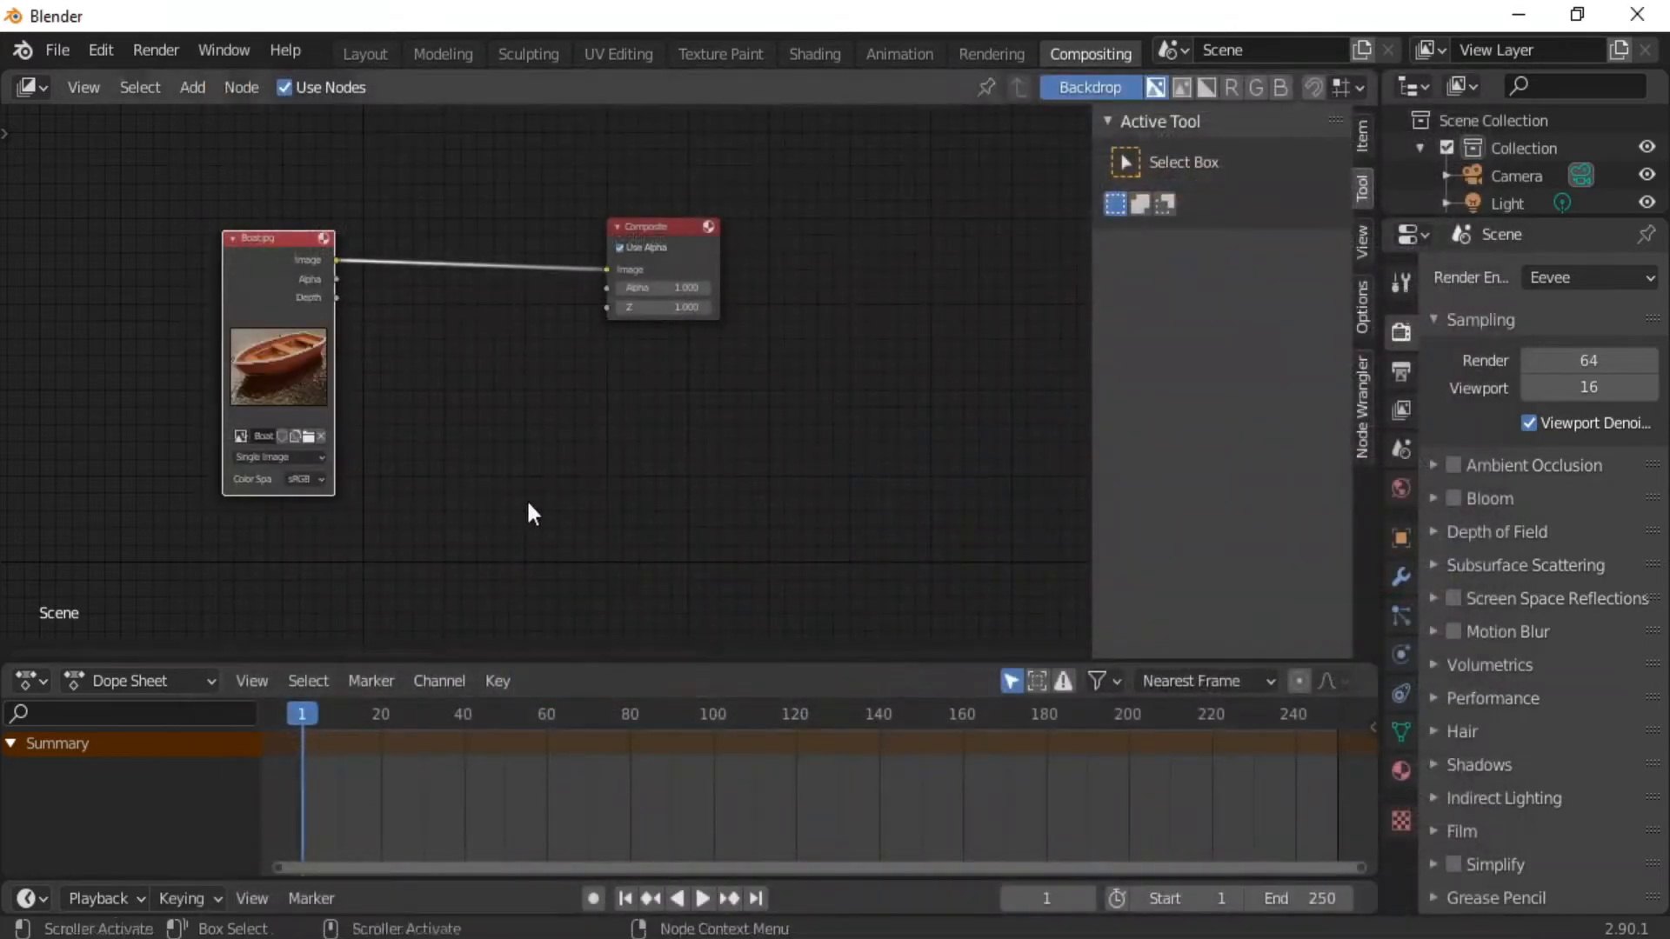
Add a Viewer node with free space beside the image node and move the Composite node above it.
{"action": "key", "text": "shift+a"}
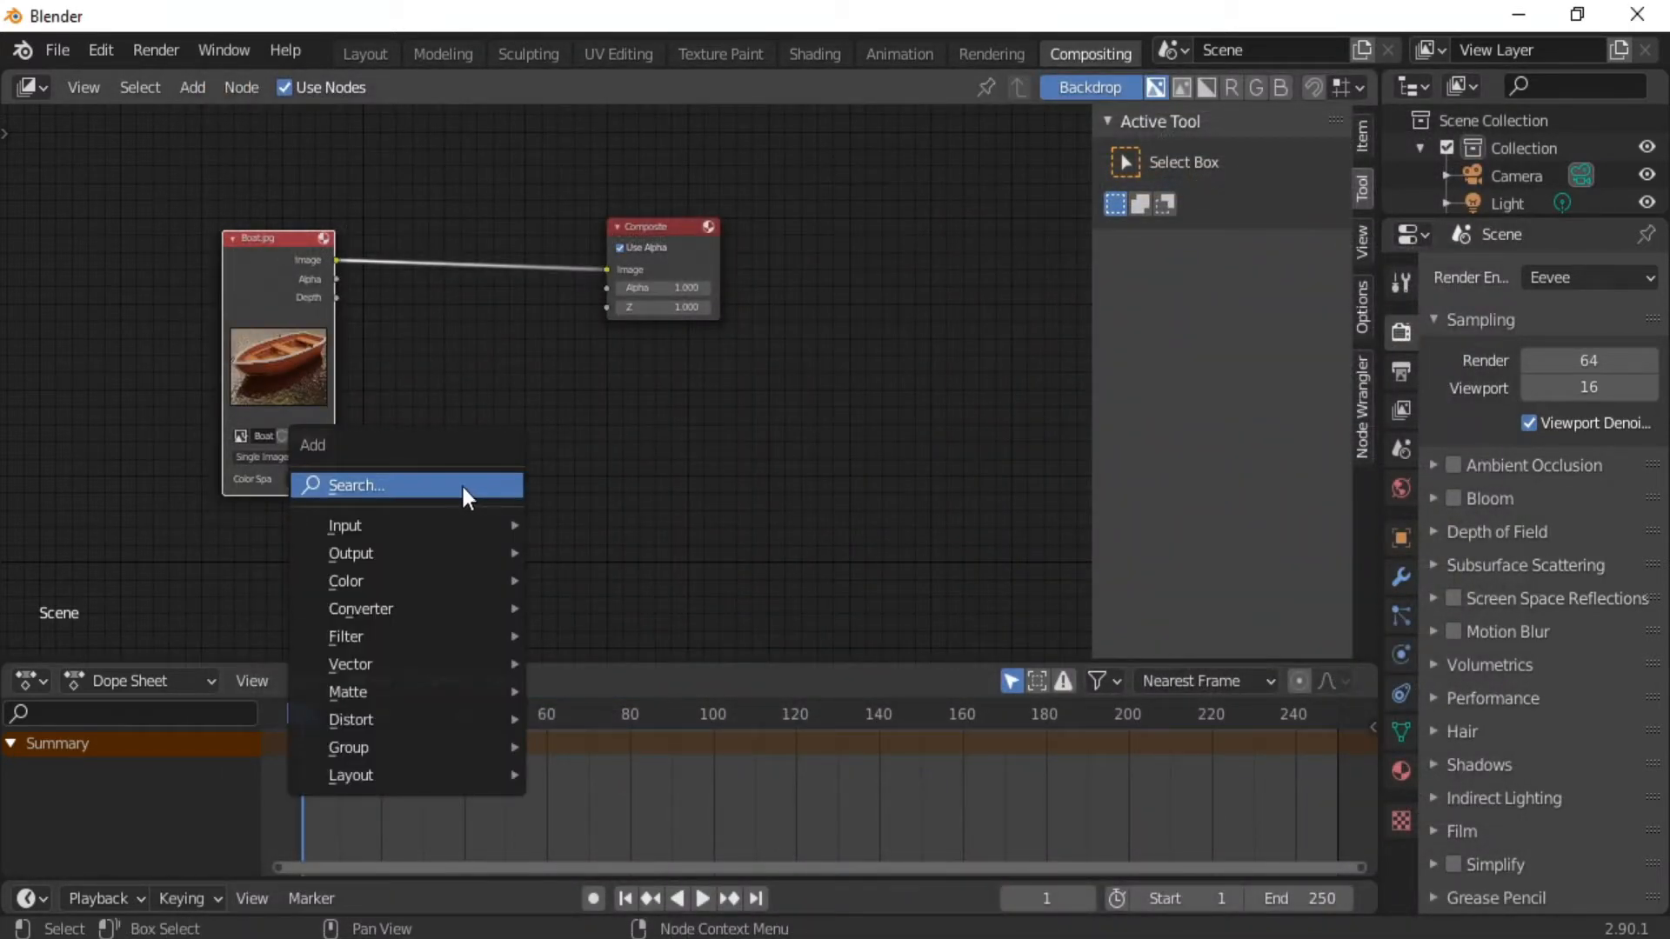
{"action": "left_click", "coordinate": [461, 485]}
{"action": "type", "text": "vie"}
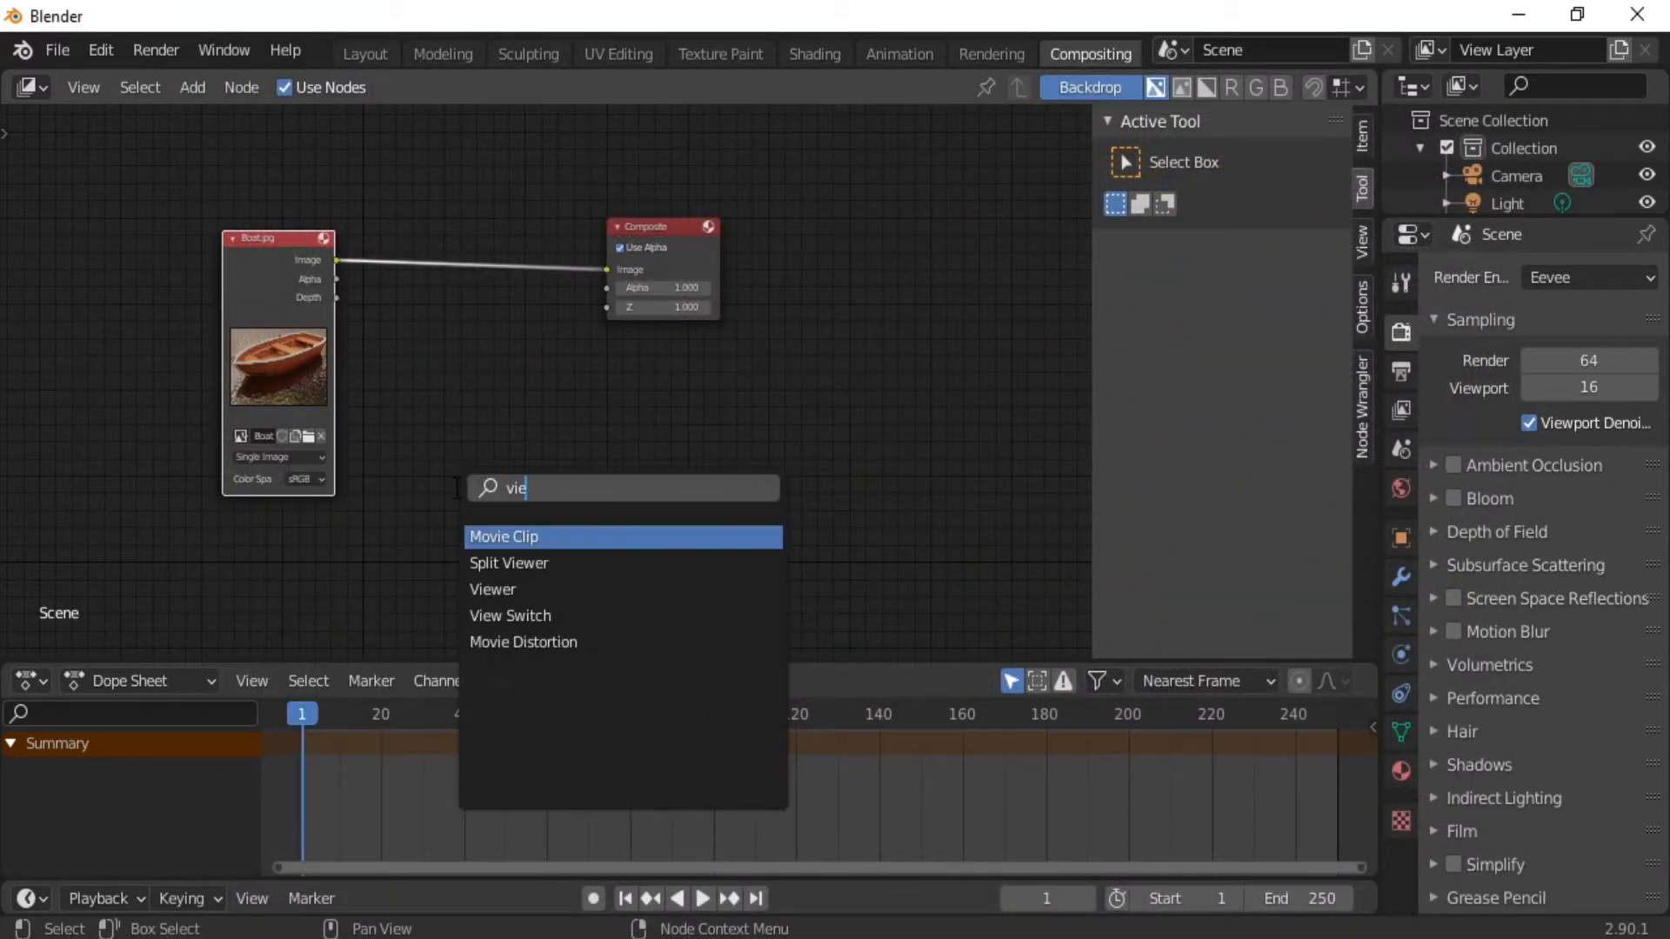
{"action": "left_click", "coordinate": [499, 589]}
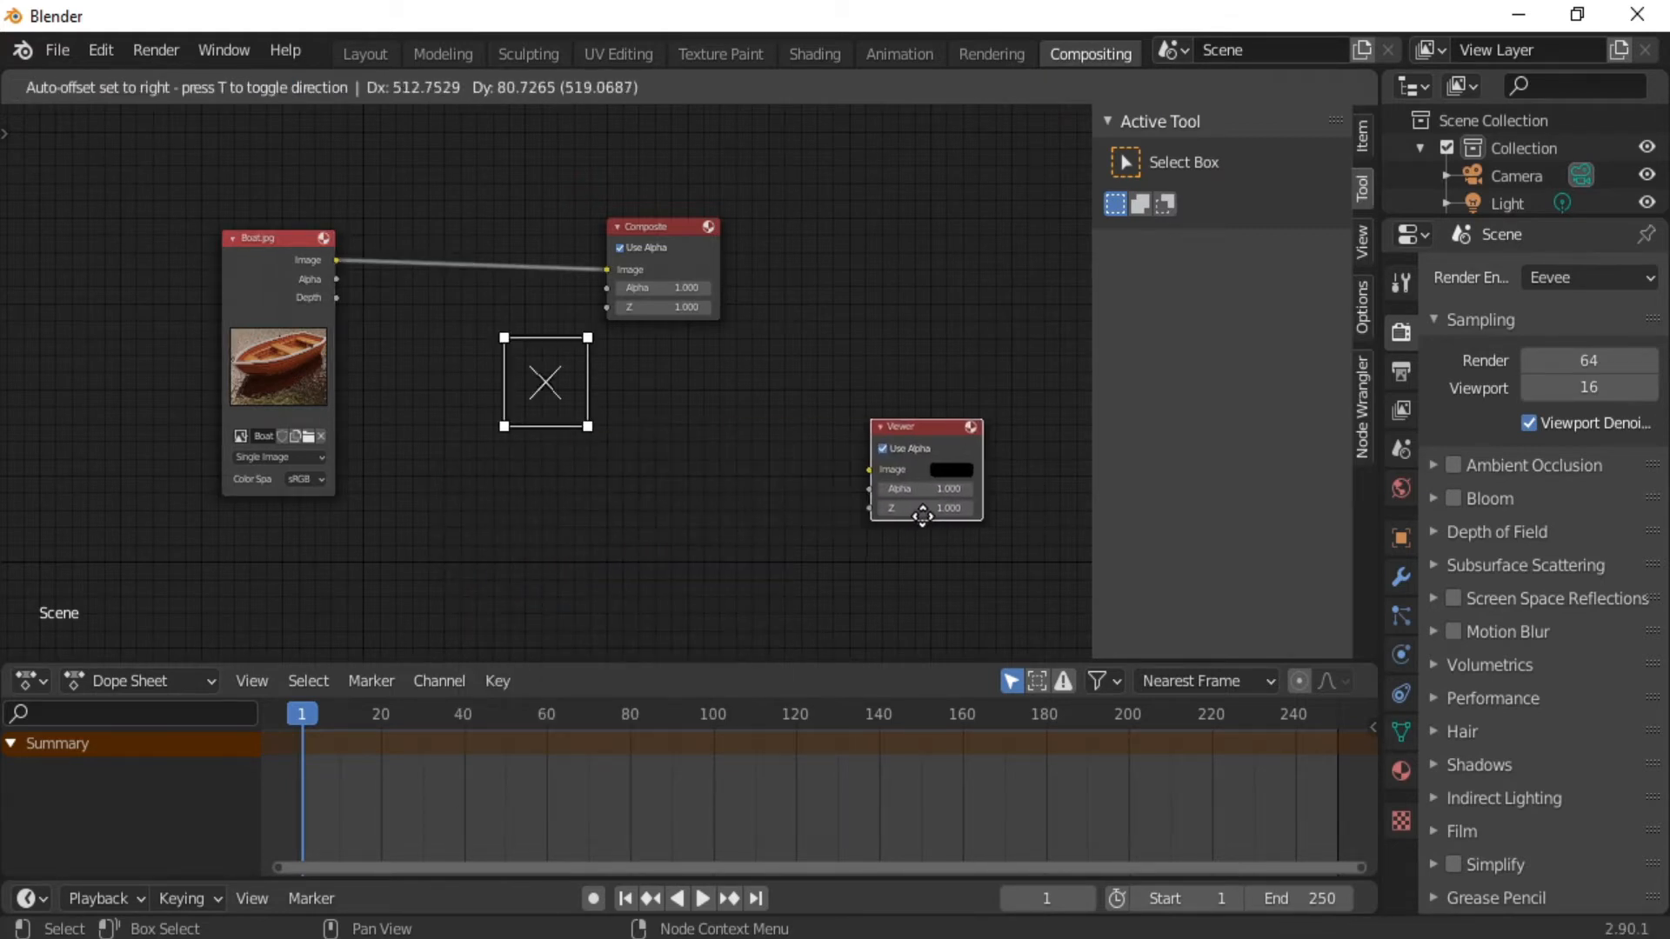
{"action": "left_click", "coordinate": [960, 525]}
{"action": "left_click_drag", "start_coordinate": [672, 226], "coordinate": [982, 225]}
Connect the boat image's Image output to the Viewer's Image input and shrink the backdrop until the whole picture fits.
{"action": "left_click_drag", "start_coordinate": [913, 531], "coordinate": [727, 364], "text": "ctrl+alt"}
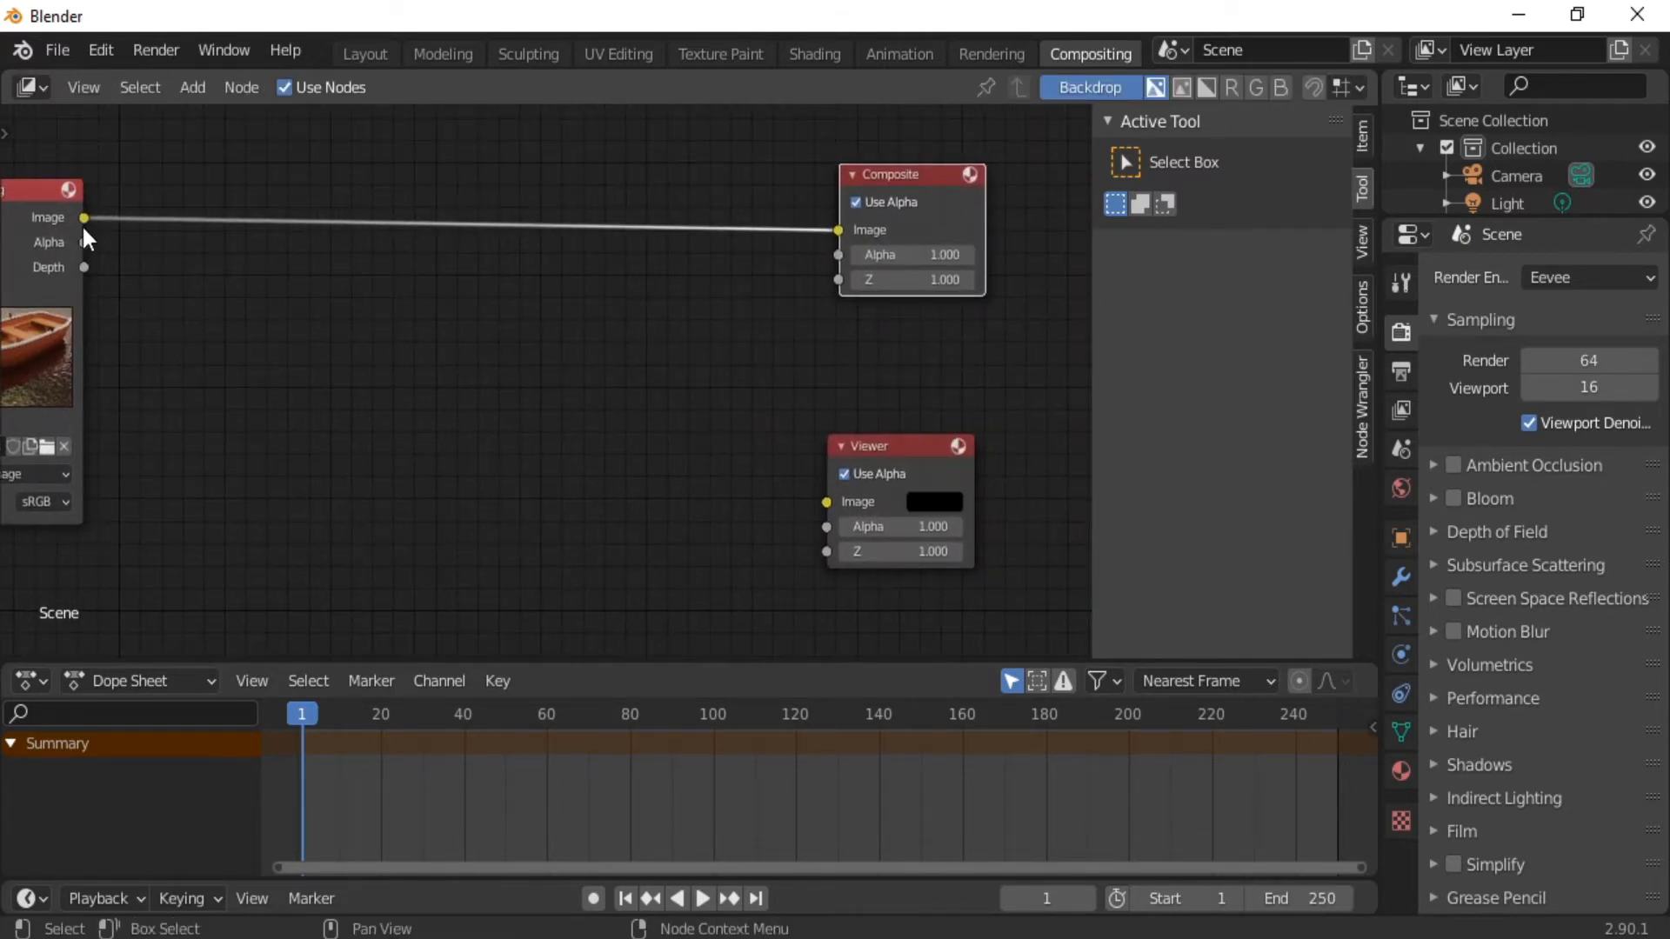
{"action": "left_click_drag", "start_coordinate": [85, 219], "coordinate": [826, 504]}
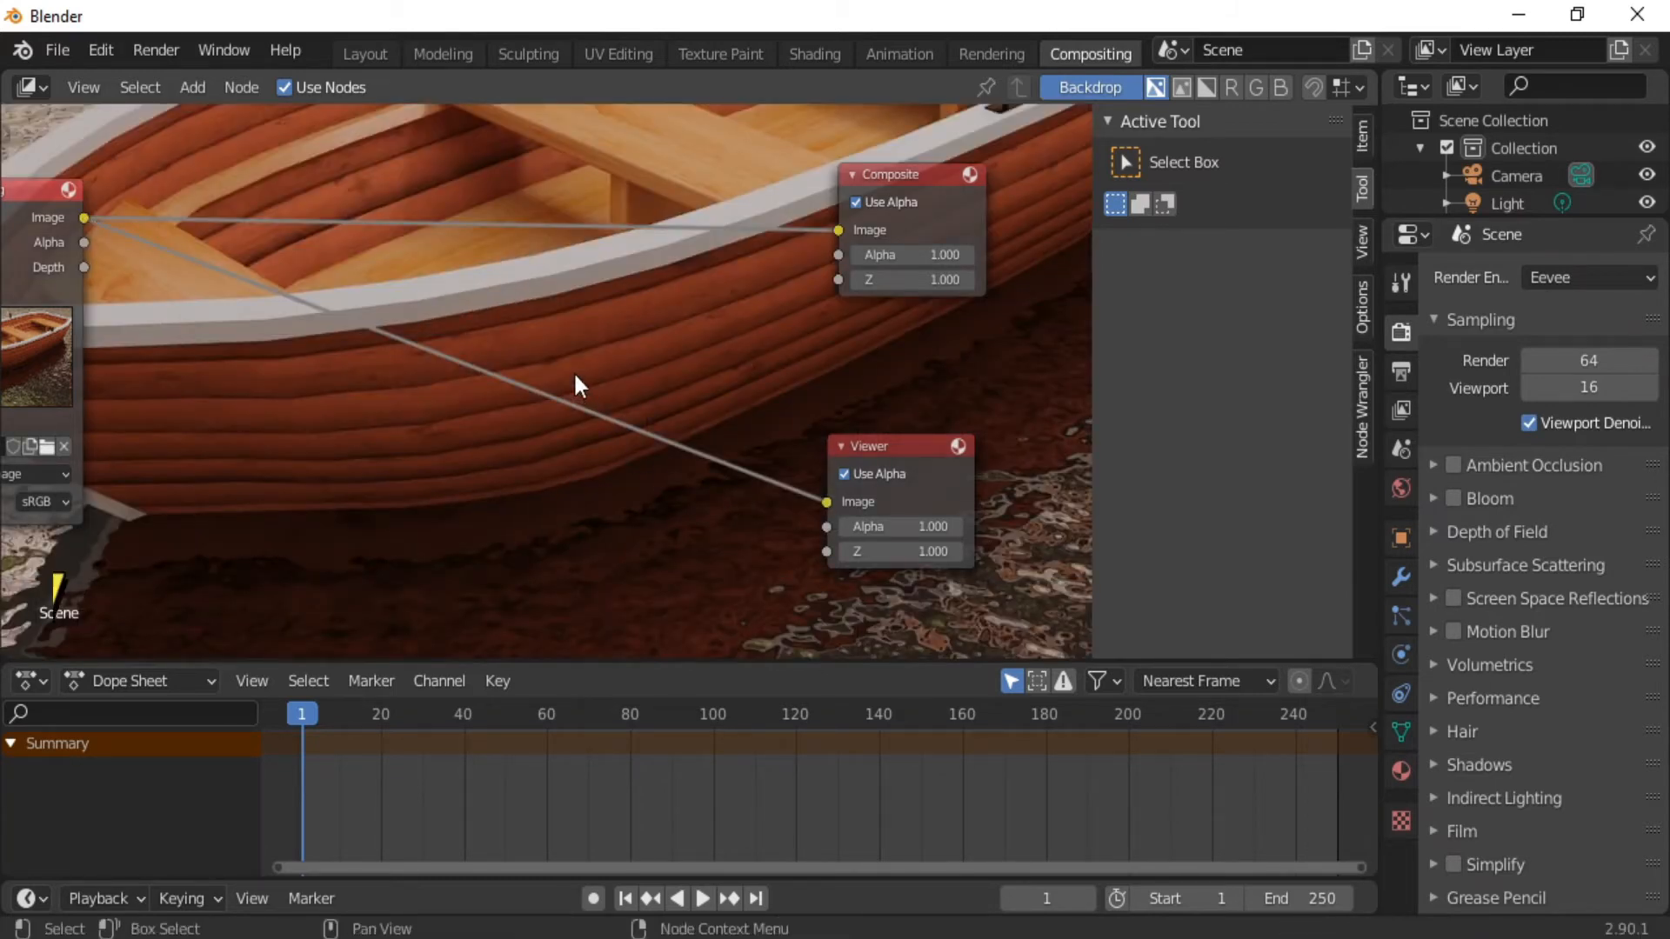
{"action": "key", "text": "v"}
{"action": "key", "text": "v"}
{"action": "key", "text": "v"}
{"action": "key", "text": "v"}
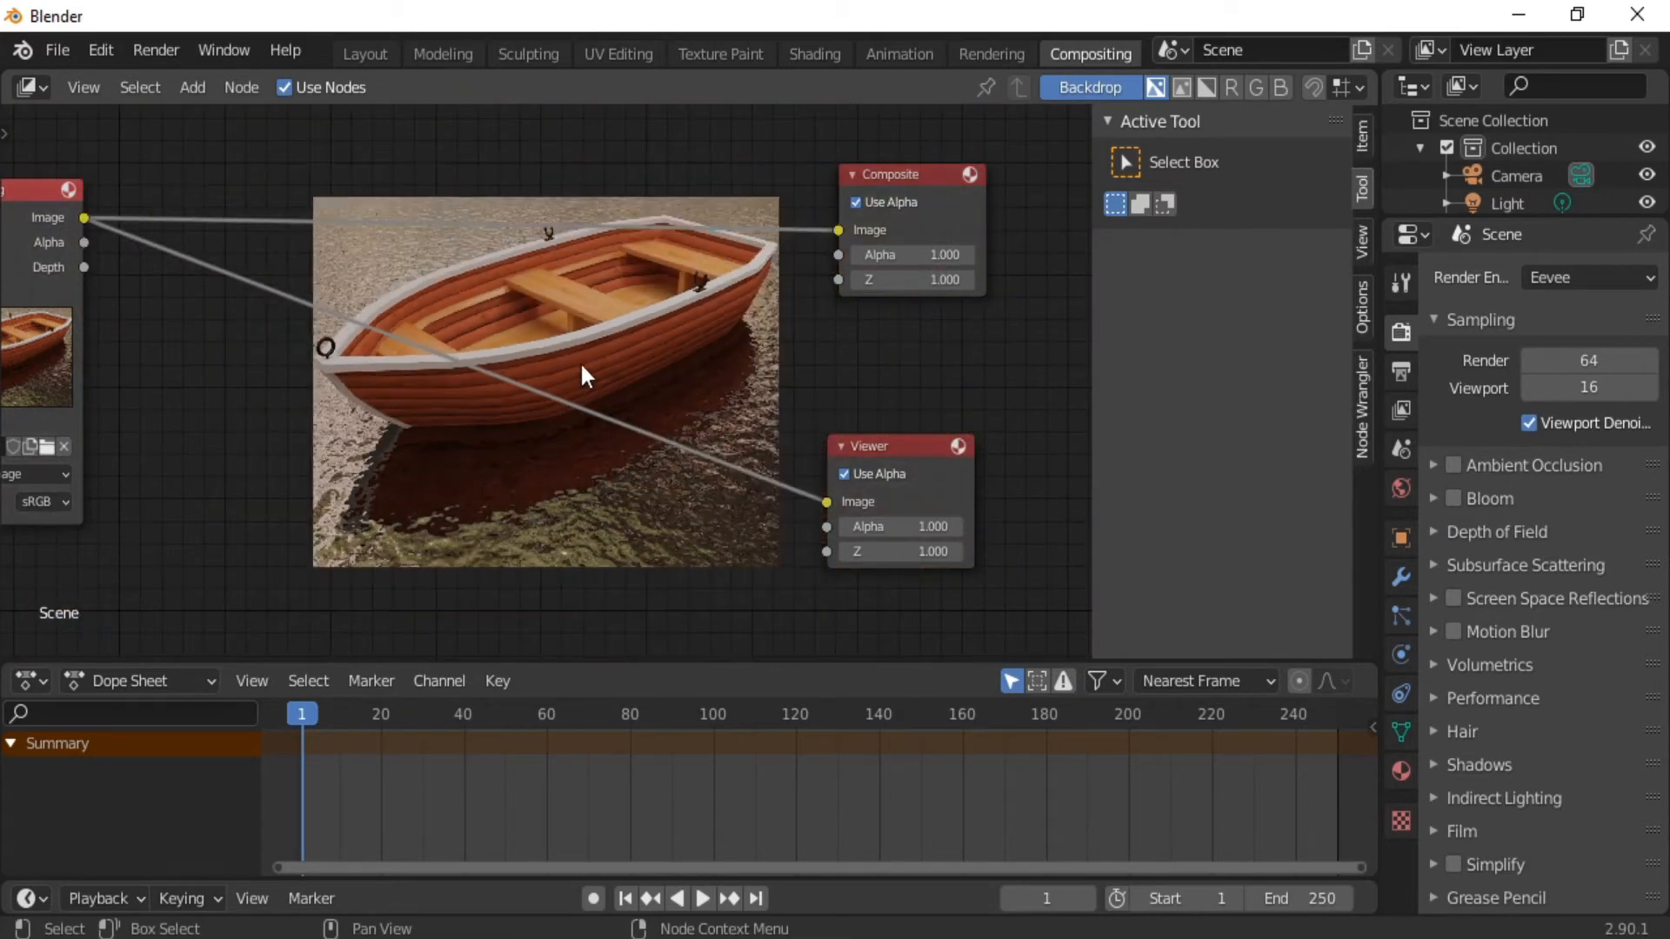
Add a Mix node and insert it into the link between the boat image and the Viewer.
{"action": "key", "text": "shift+a"}
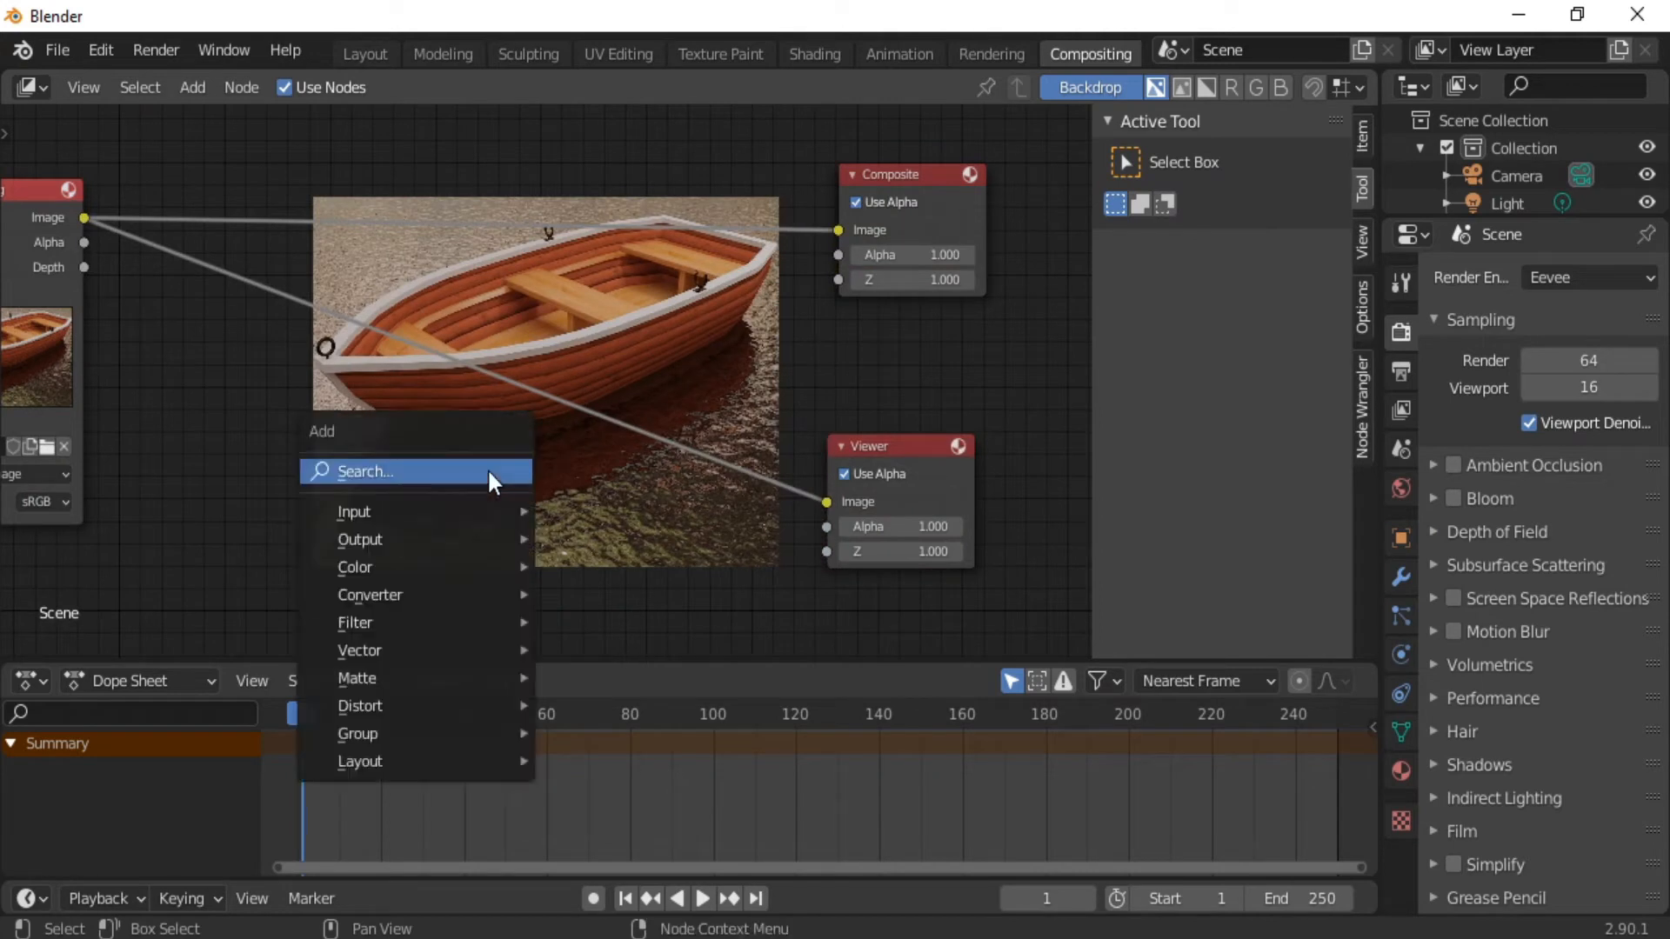
{"action": "left_click", "coordinate": [441, 472]}
{"action": "type", "text": "mix"}
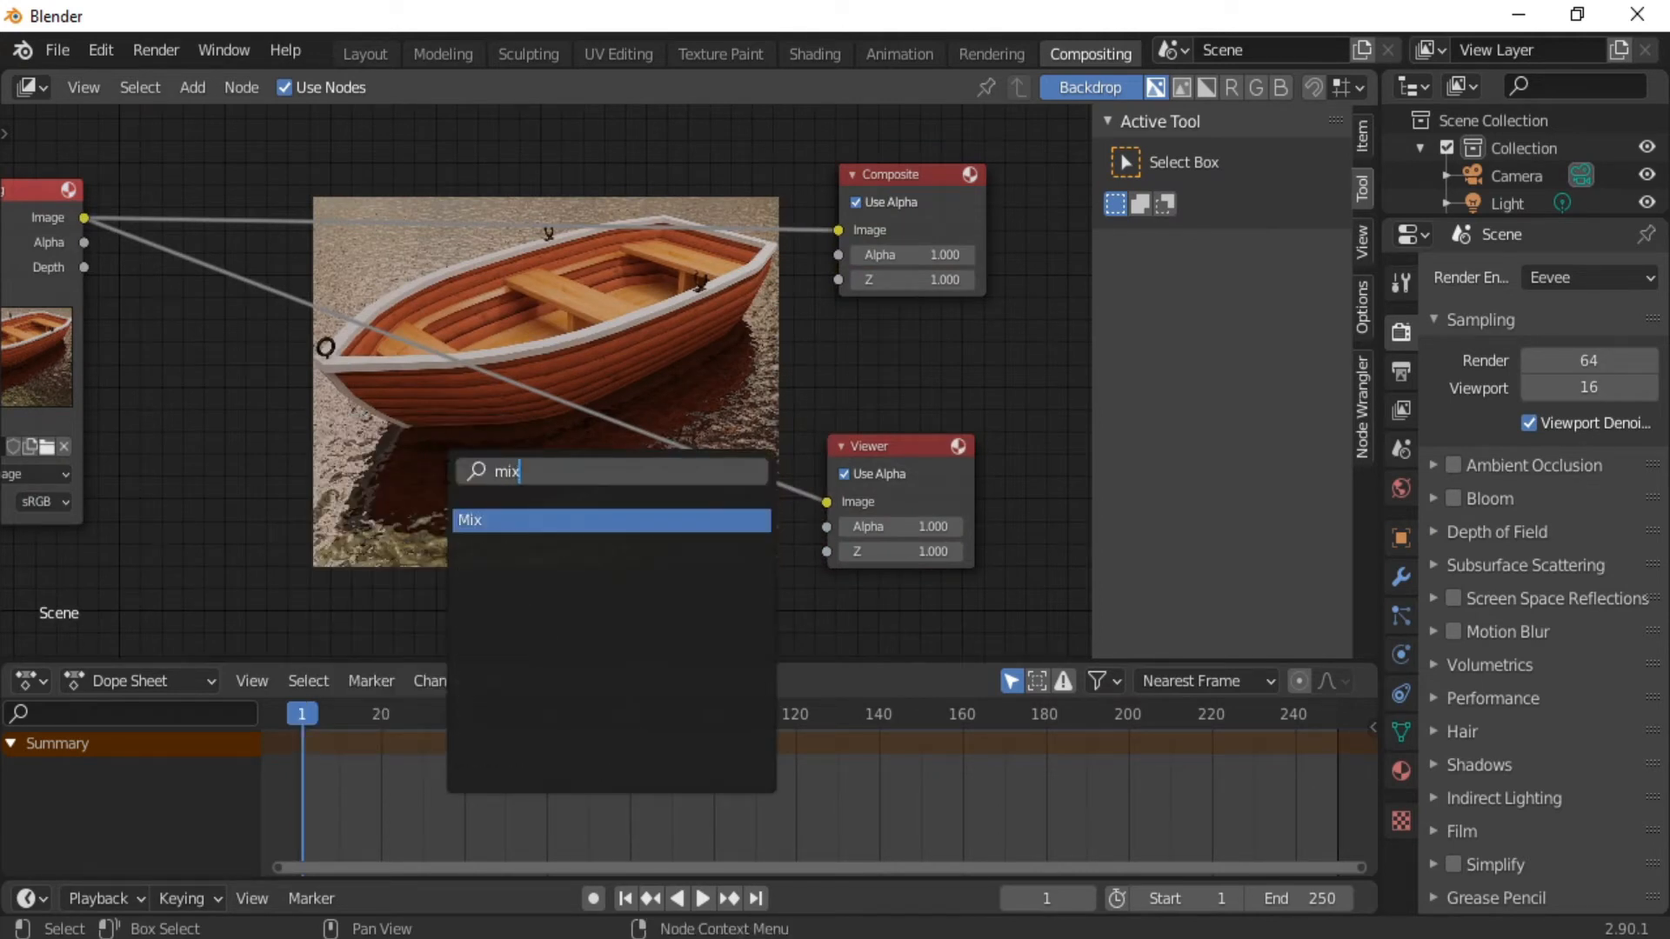
{"action": "left_click", "coordinate": [487, 519]}
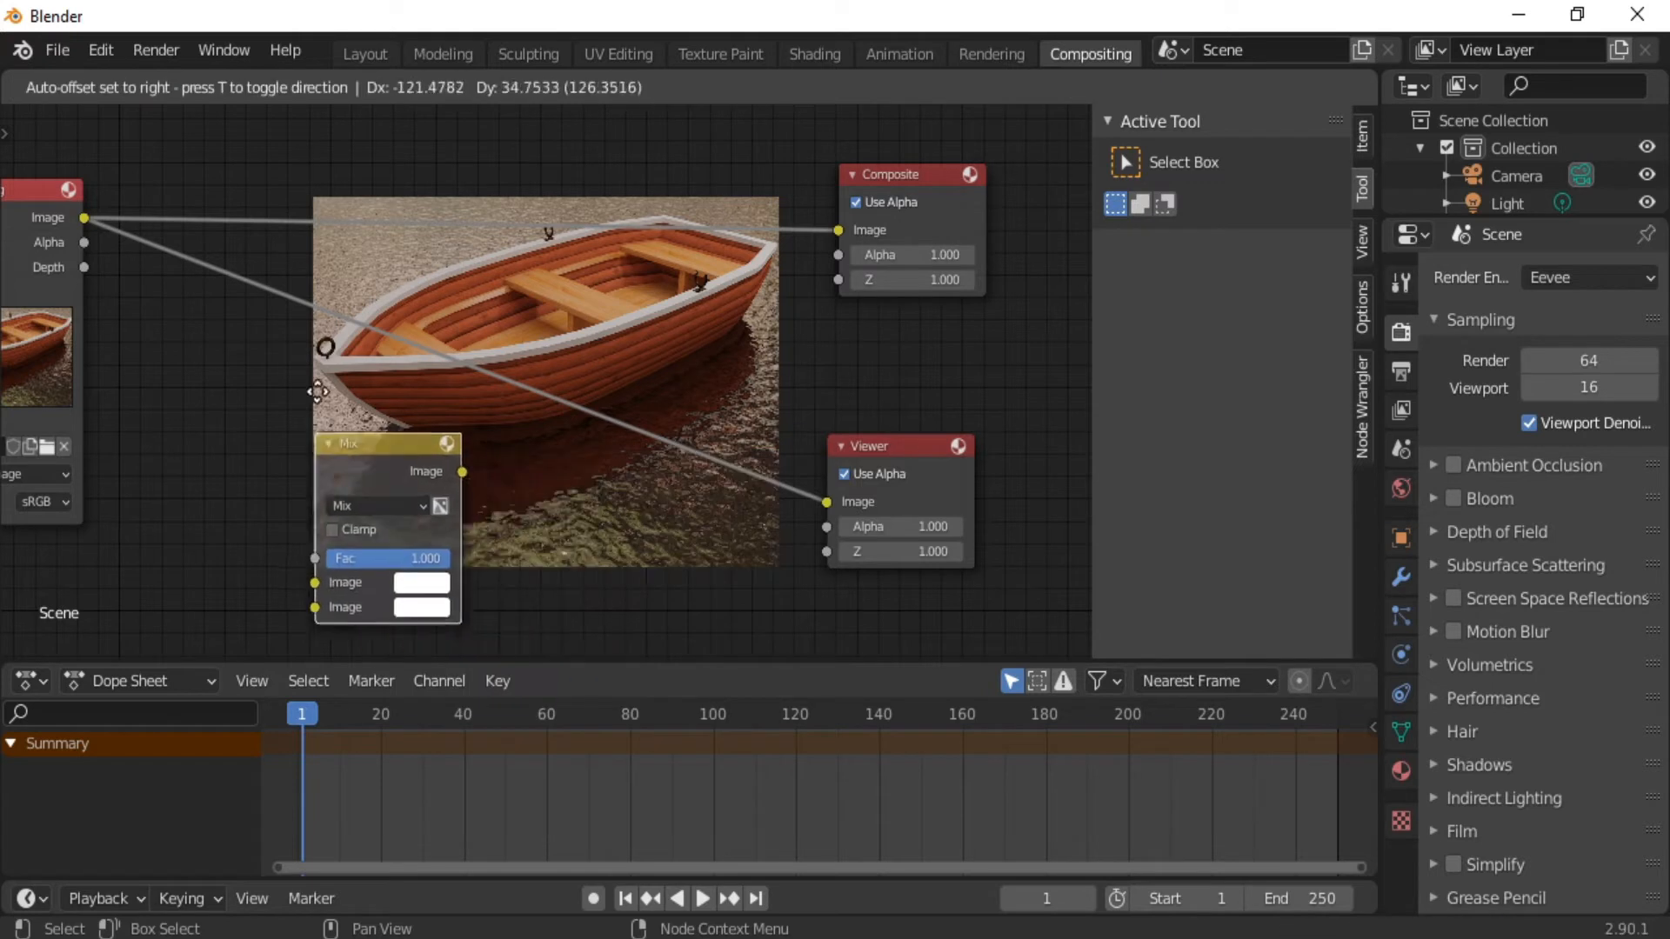
{"action": "left_click", "coordinate": [202, 300]}
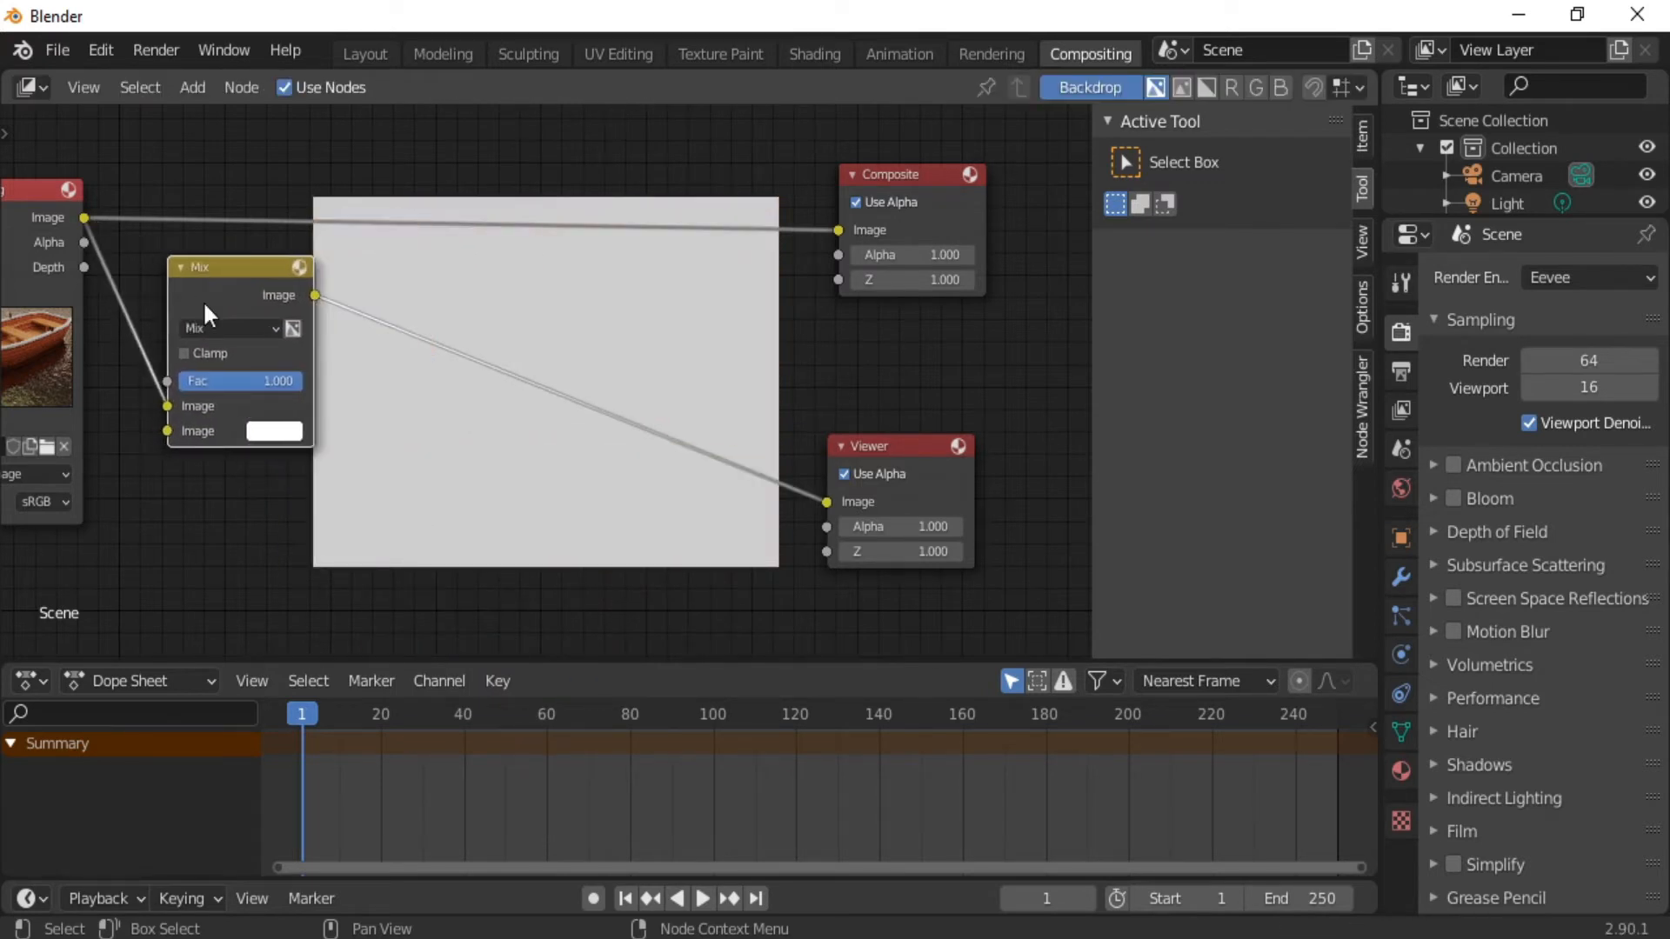
Set the Mix node's blending mode to Multiply and darken its second Image color to grey.
{"action": "left_click", "coordinate": [275, 330]}
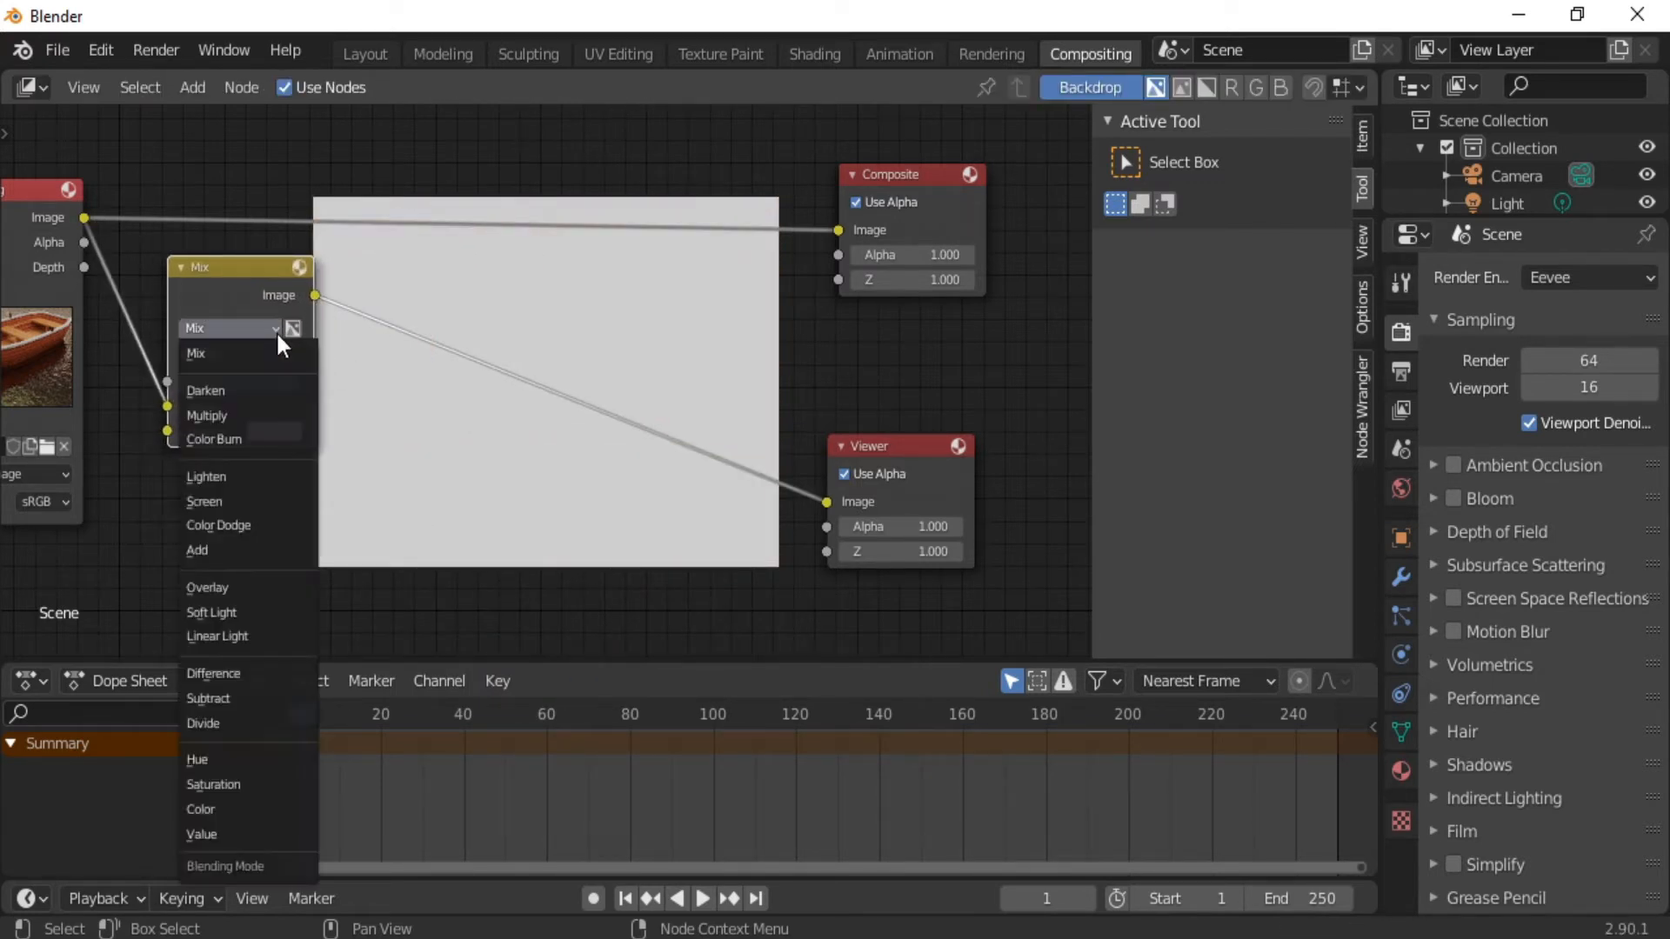
{"action": "left_click", "coordinate": [237, 412]}
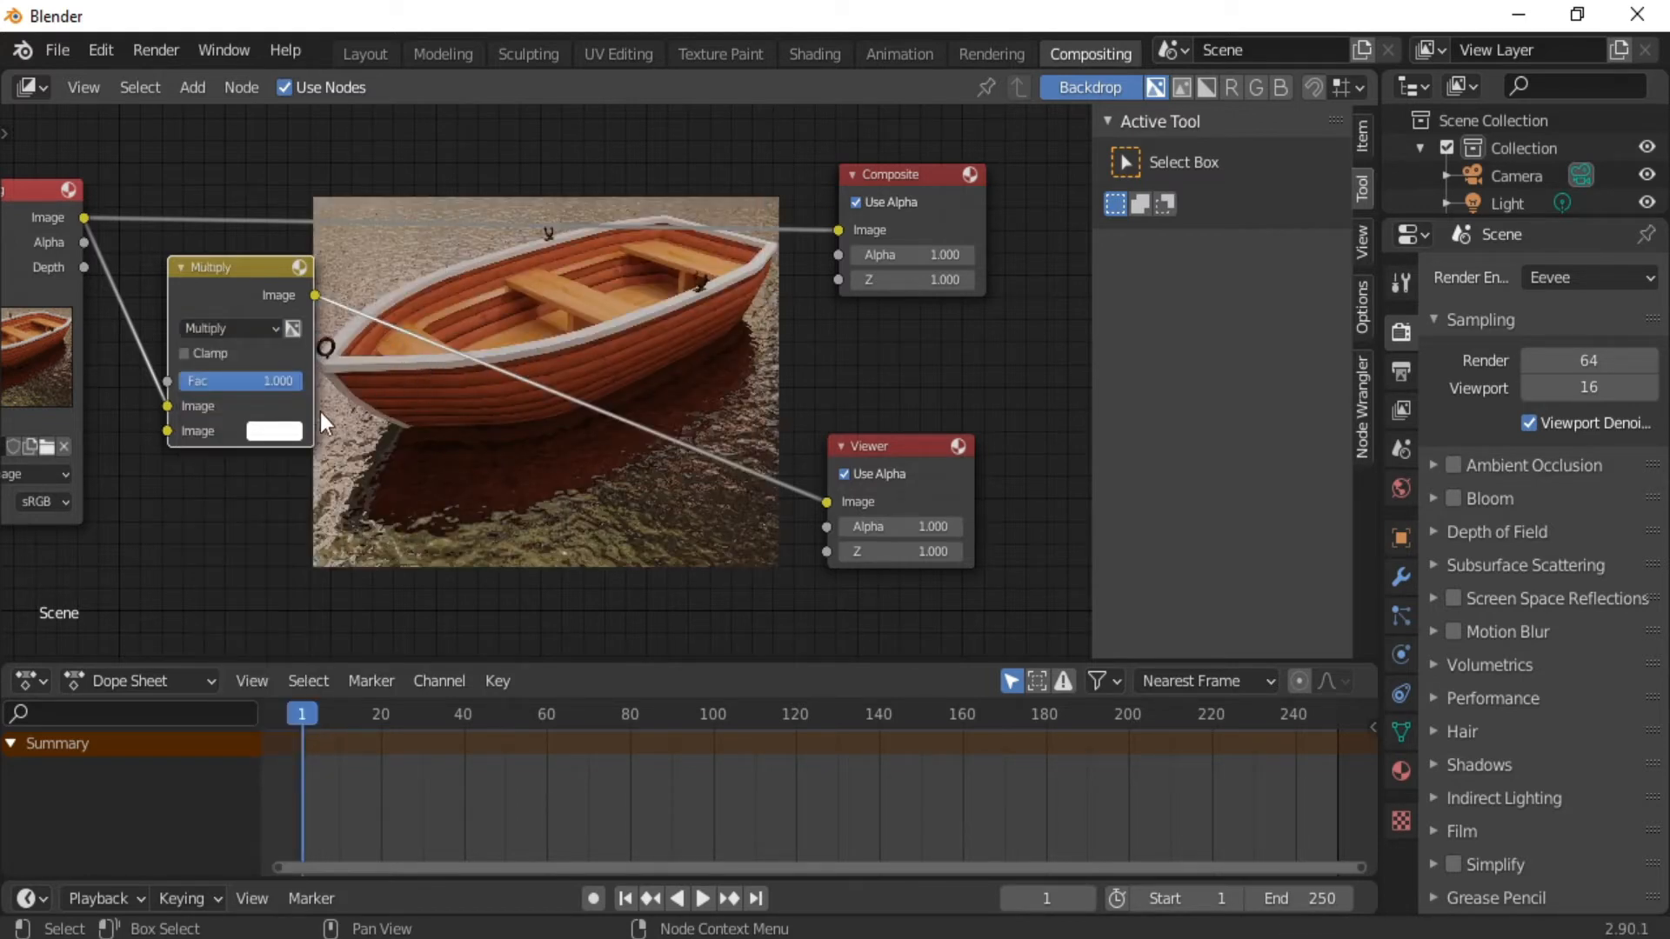
{"action": "left_click", "coordinate": [274, 429]}
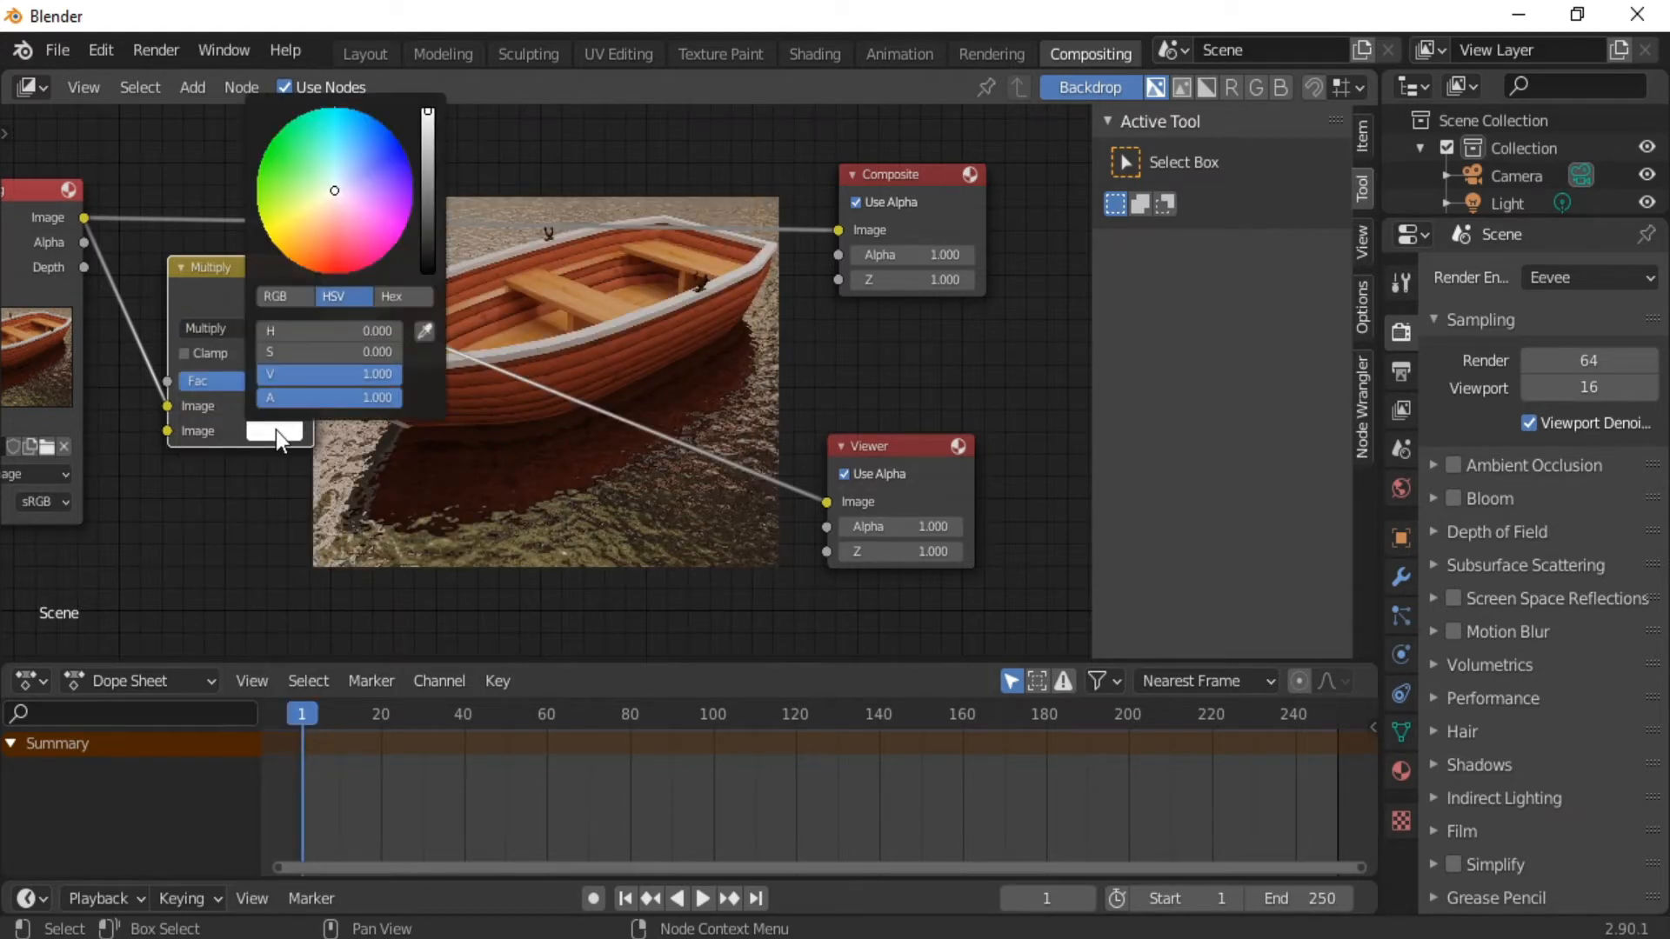
{"action": "left_click", "coordinate": [429, 223]}
{"action": "left_click_drag", "start_coordinate": [429, 219], "coordinate": [429, 213]}
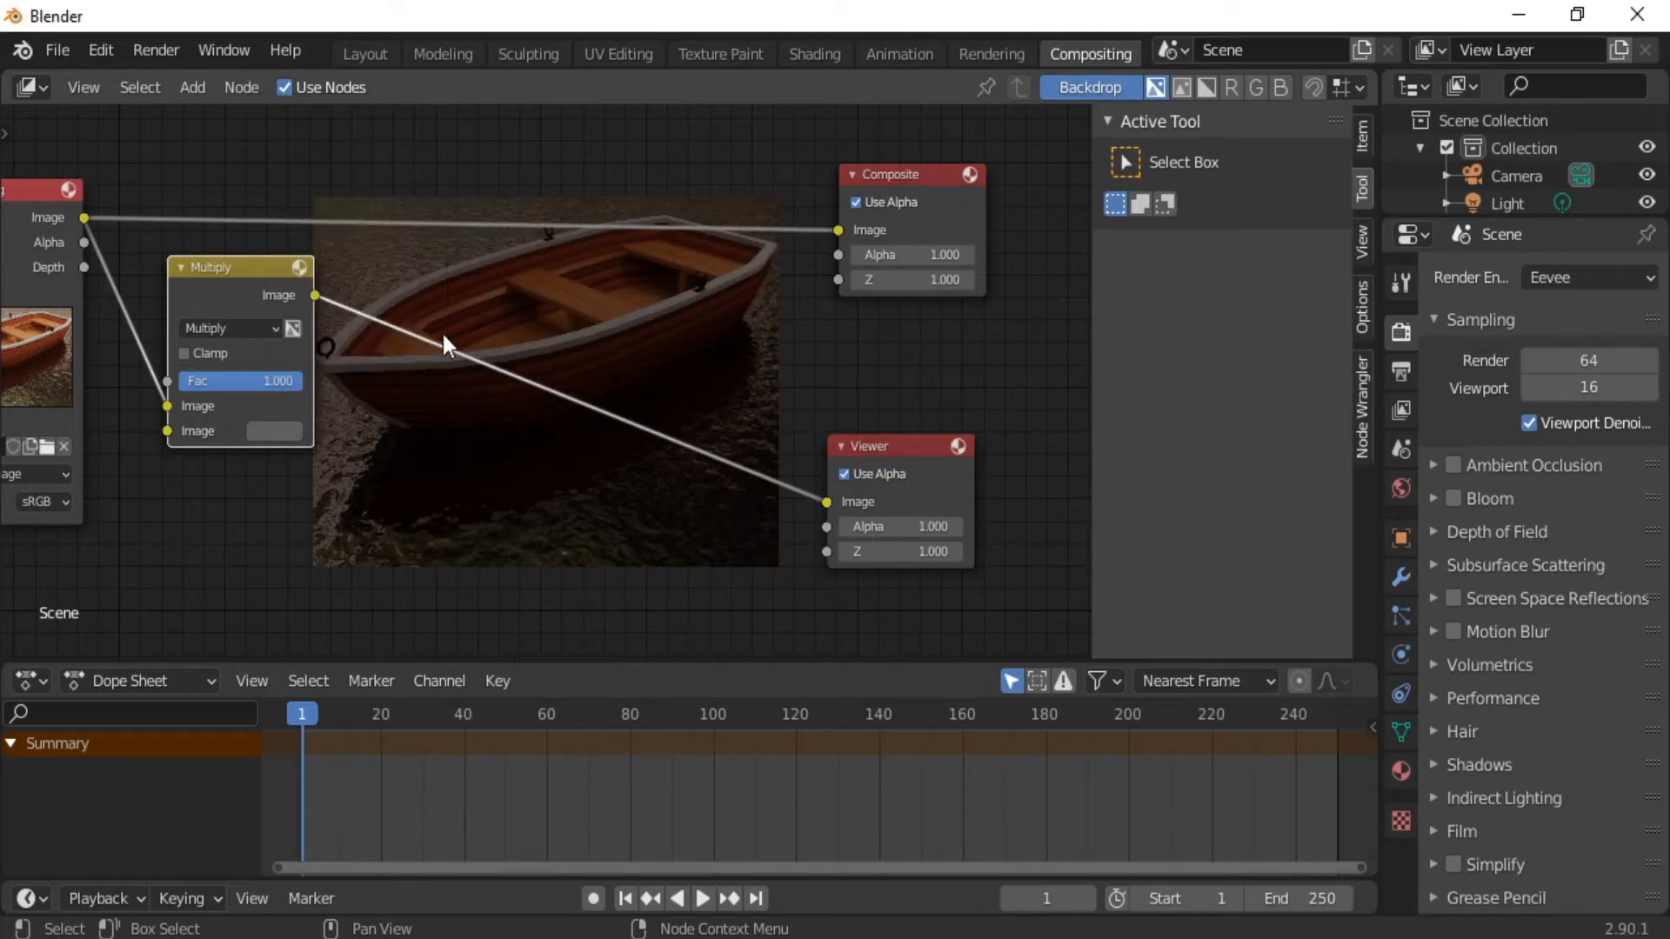
Add a Texture node and place it below the Multiply node.
{"action": "key", "text": "shift+a"}
{"action": "left_click", "coordinate": [458, 455]}
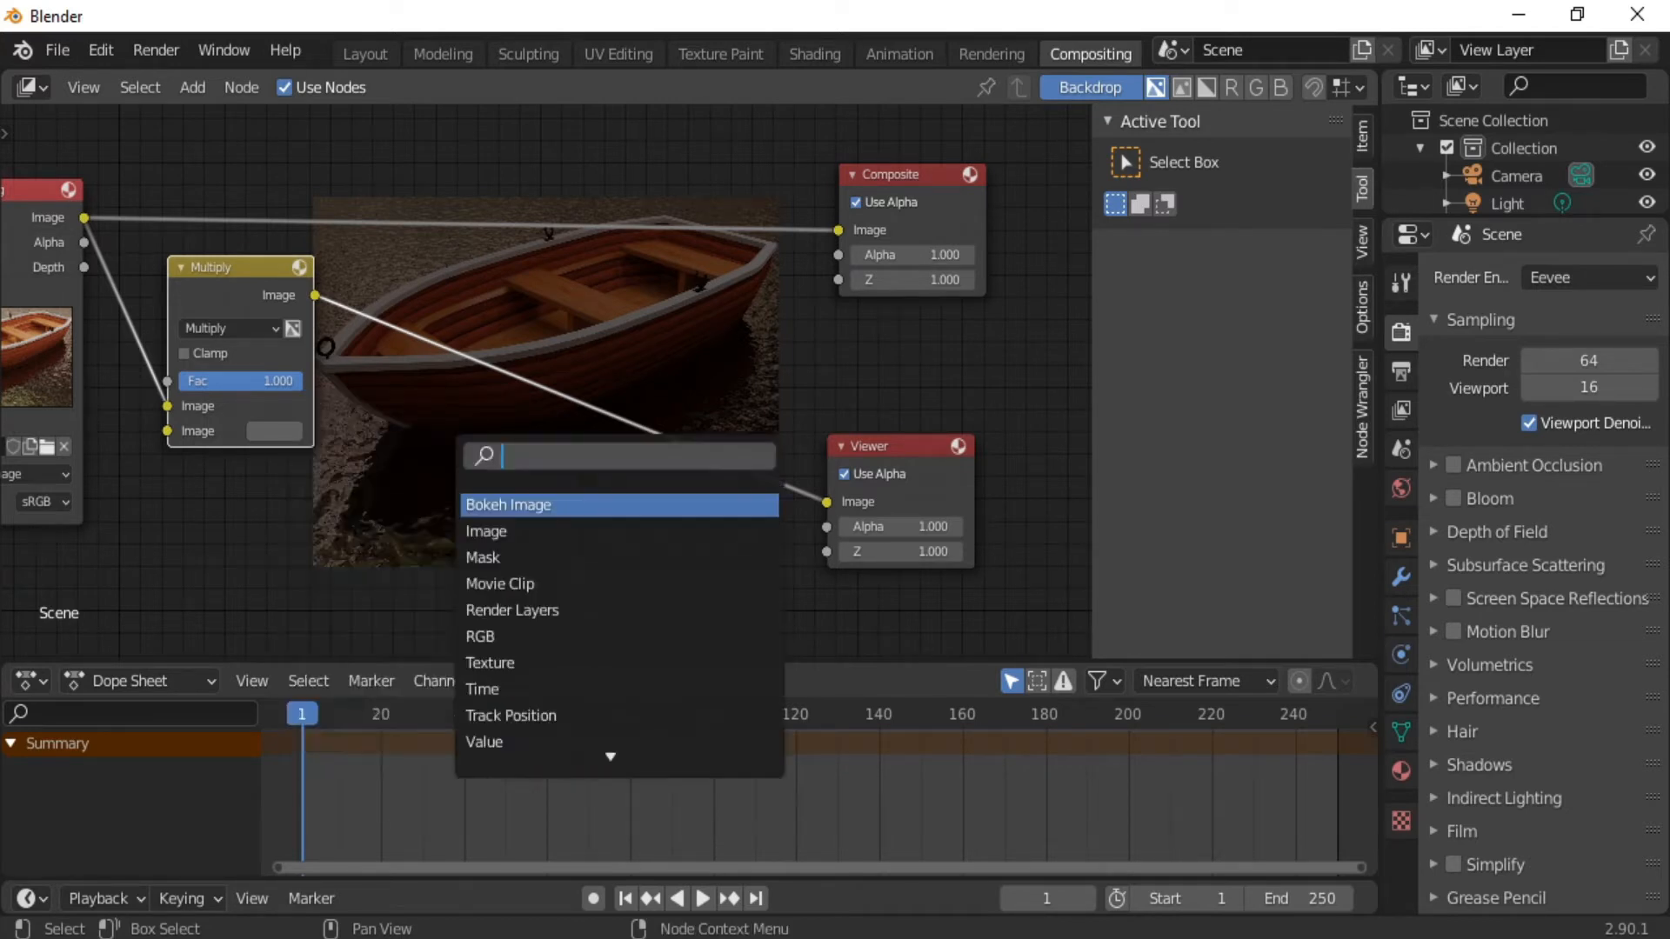
{"action": "type", "text": "tex"}
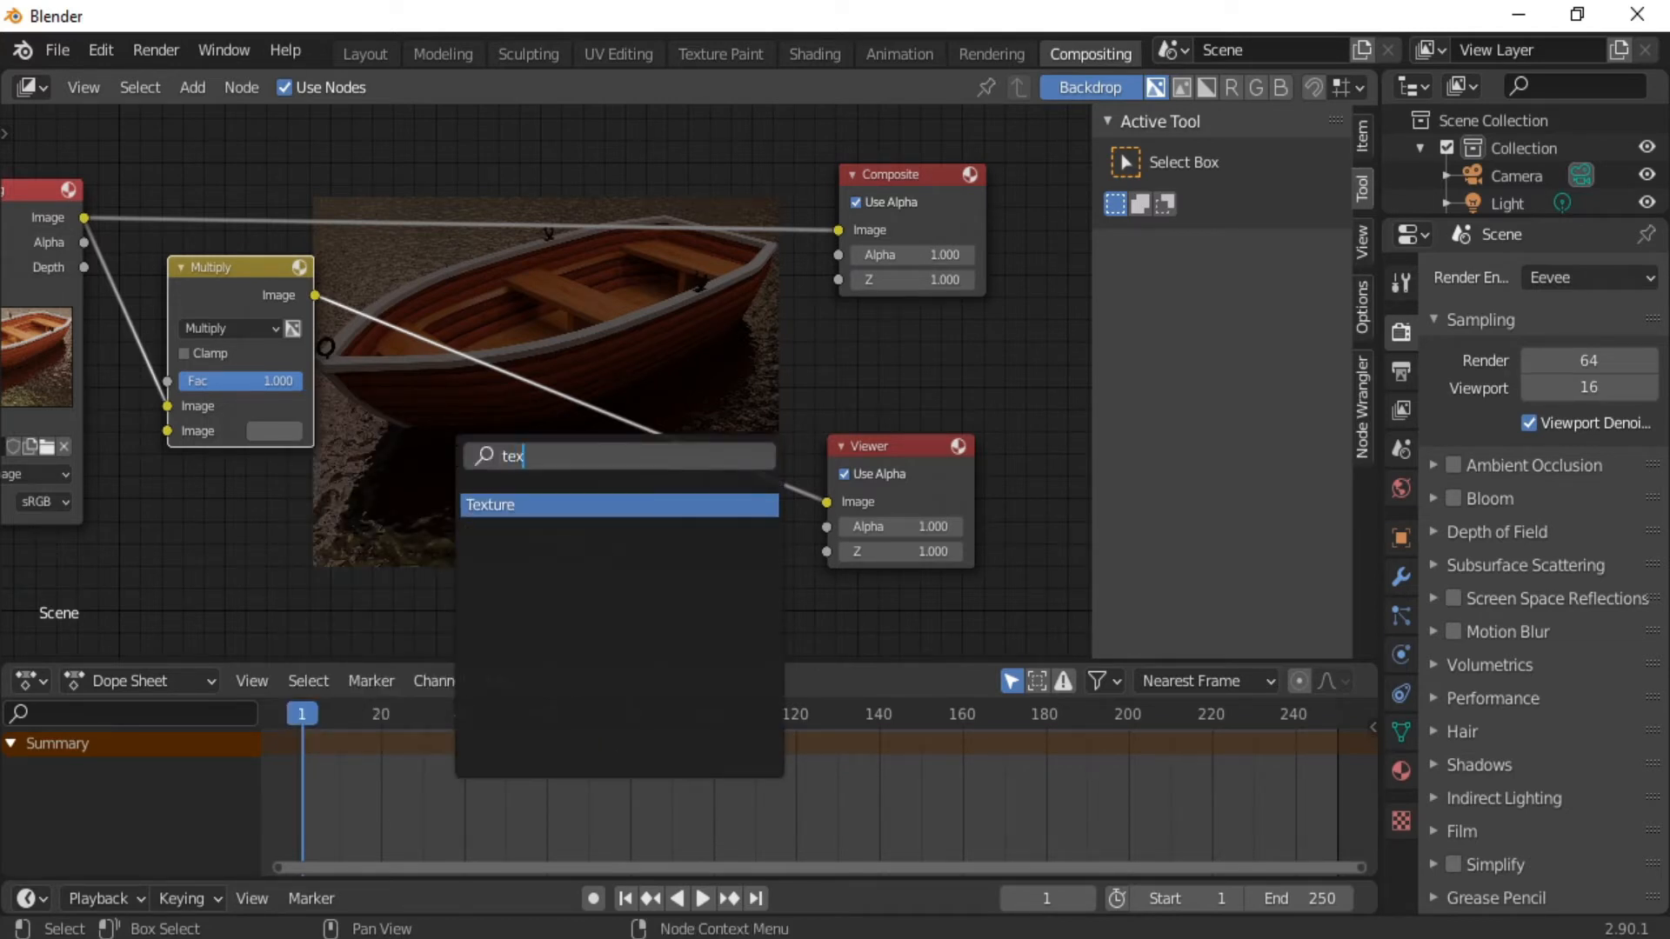
{"action": "left_click", "coordinate": [523, 505]}
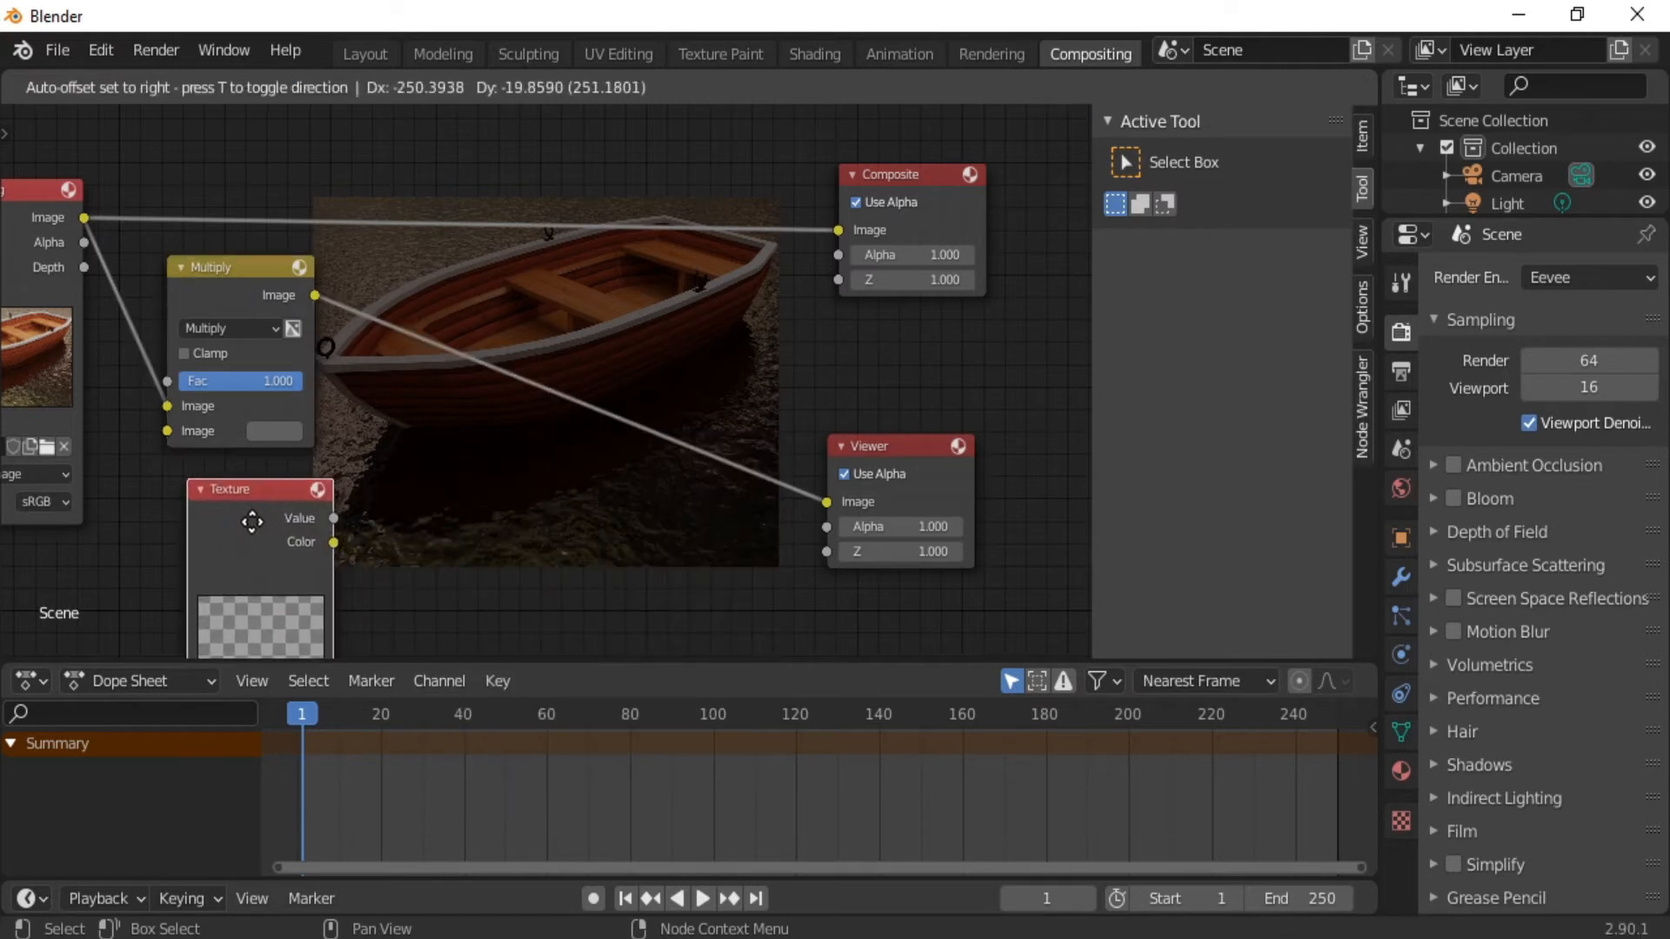
{"action": "left_click", "coordinate": [253, 532]}
{"action": "left_click_drag", "start_coordinate": [493, 469], "coordinate": [507, 409], "text": "alt"}
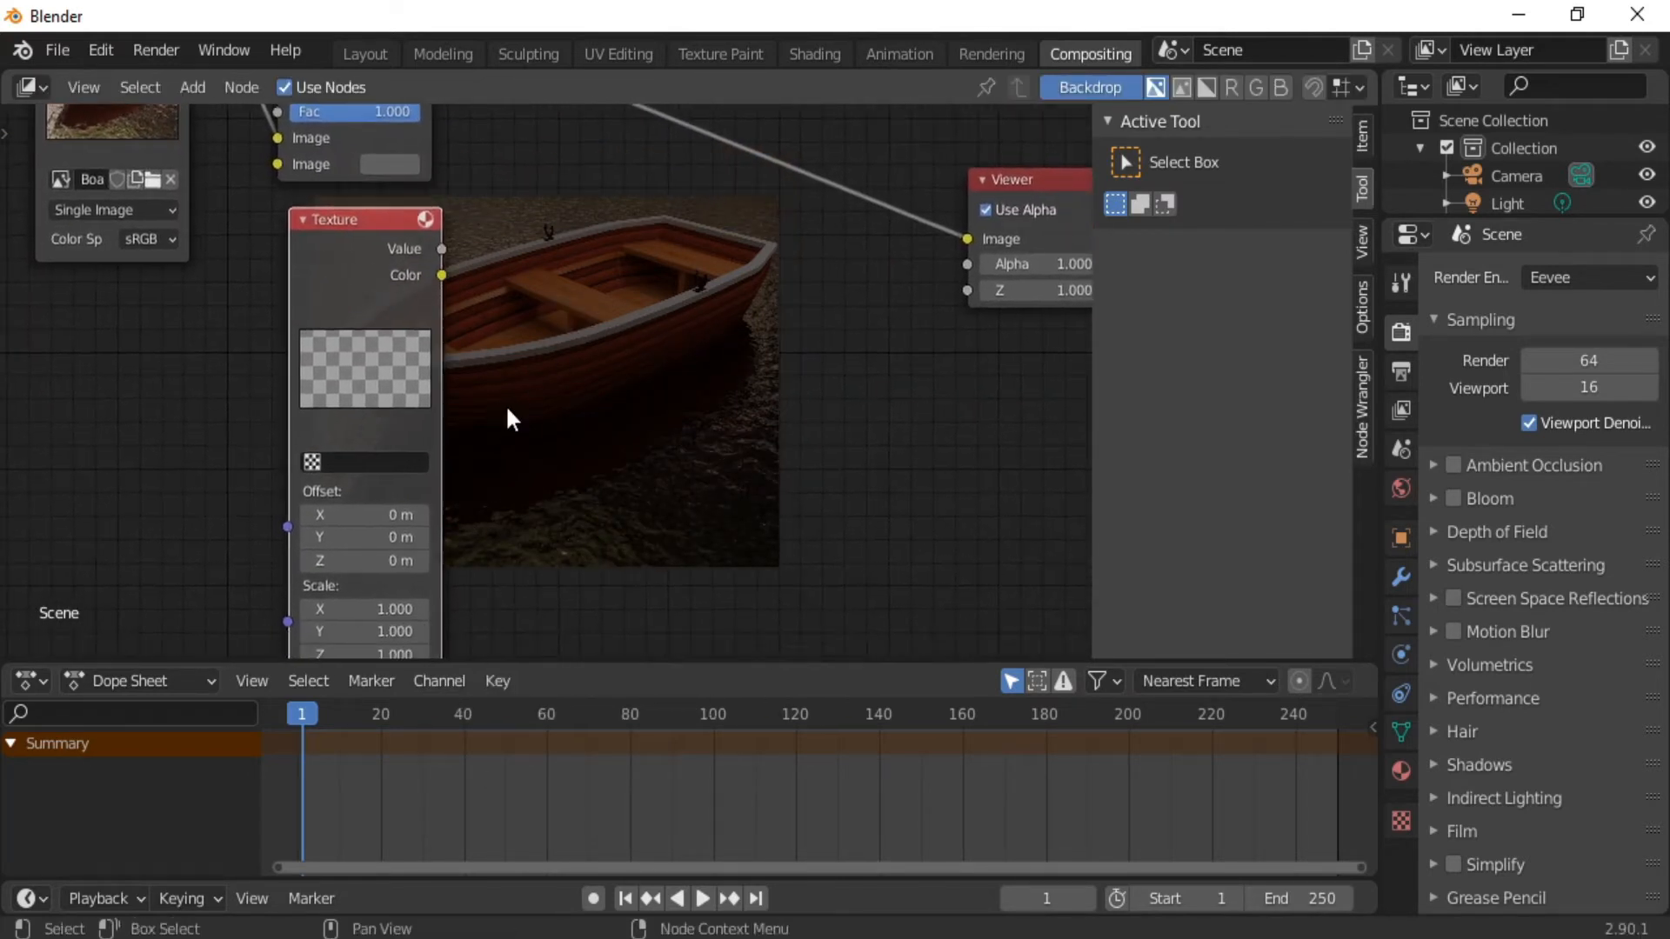
Rename the brush texture as Clouds and assign it to the Texture node.
{"action": "left_click", "coordinate": [383, 462]}
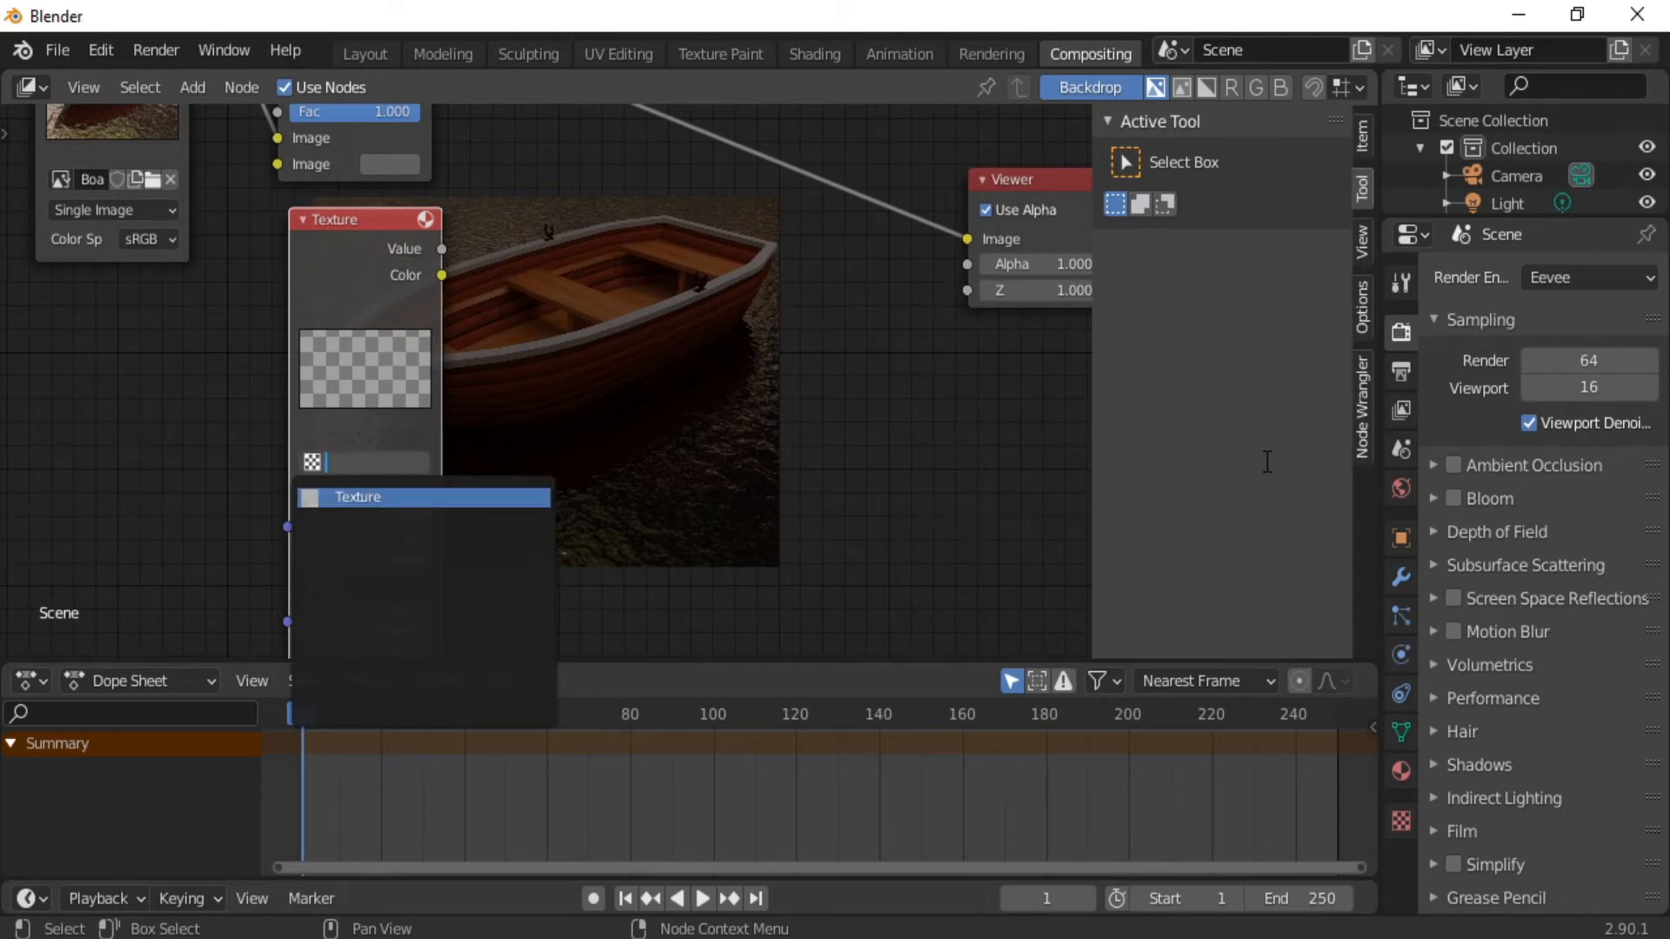
{"action": "key", "text": "Return"}
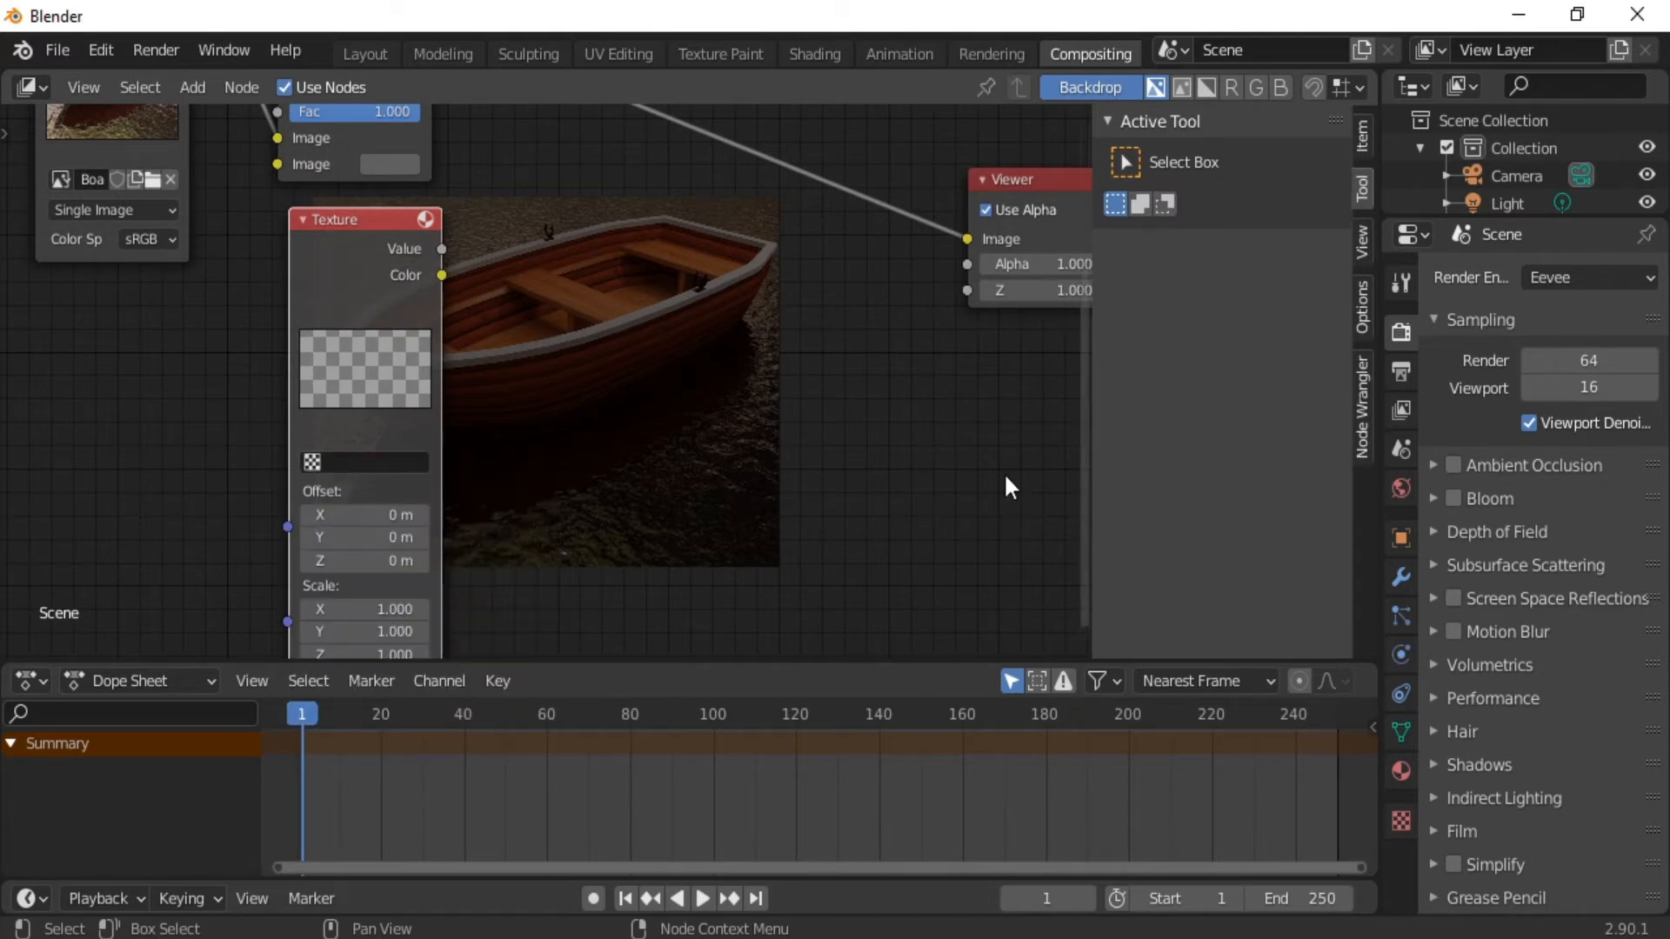
{"action": "left_click", "coordinate": [1401, 821]}
{"action": "left_click", "coordinate": [1517, 323]}
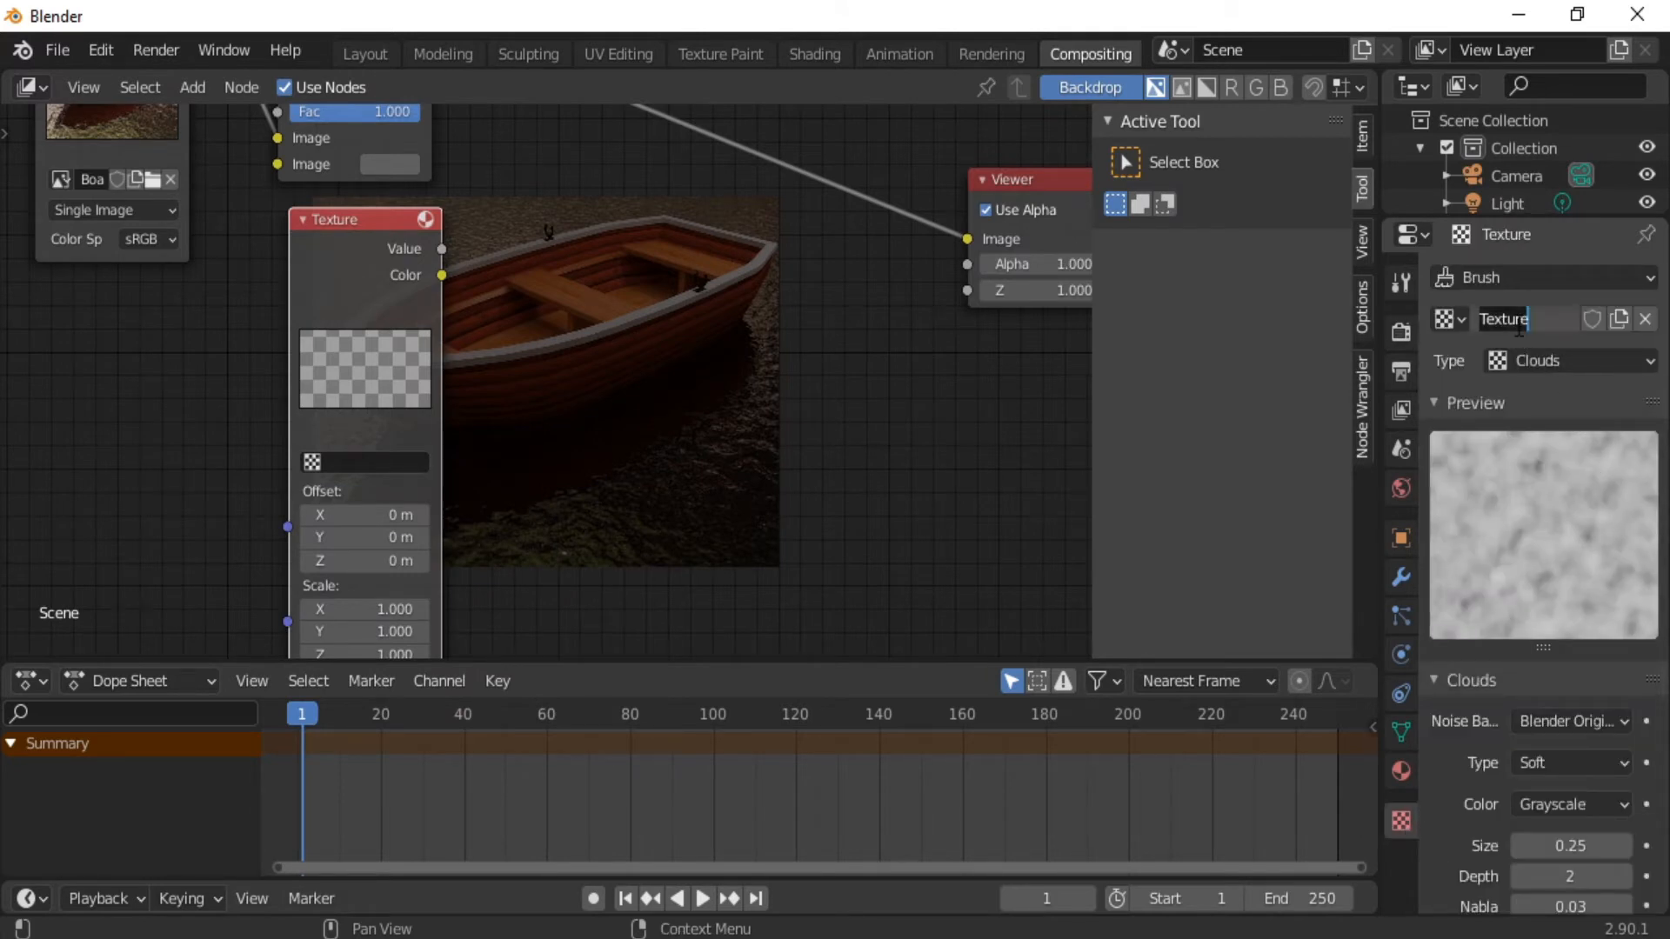
{"action": "type", "text": "Clouds"}
{"action": "key", "text": "Return"}
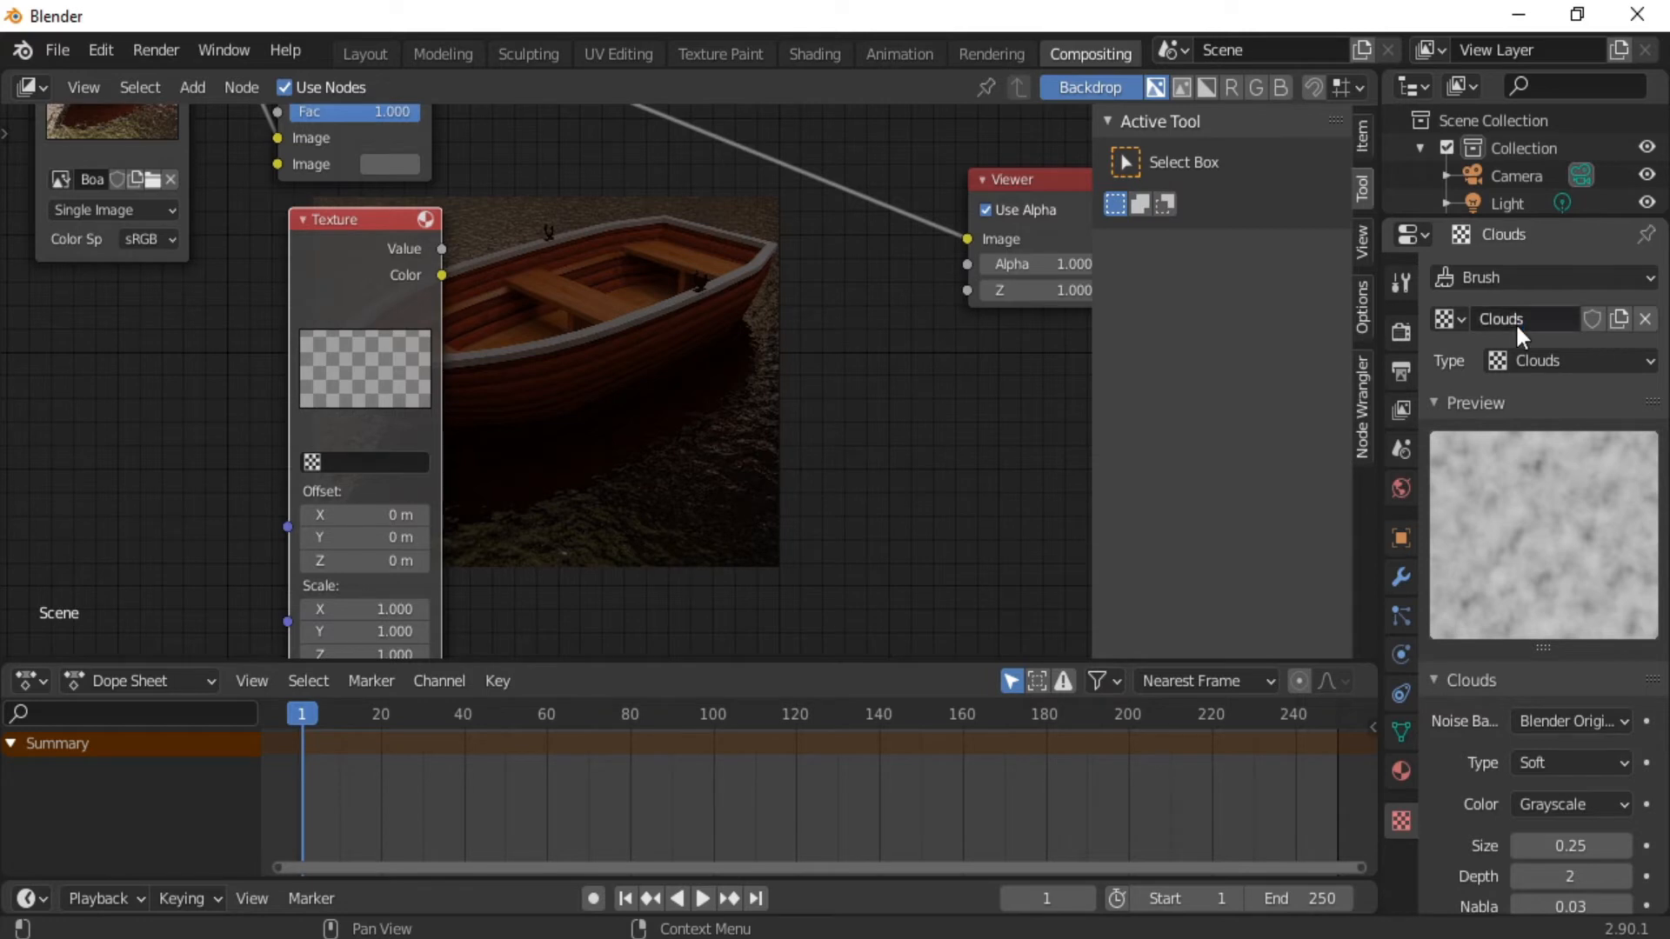
{"action": "left_click", "coordinate": [377, 461]}
{"action": "left_click", "coordinate": [362, 491]}
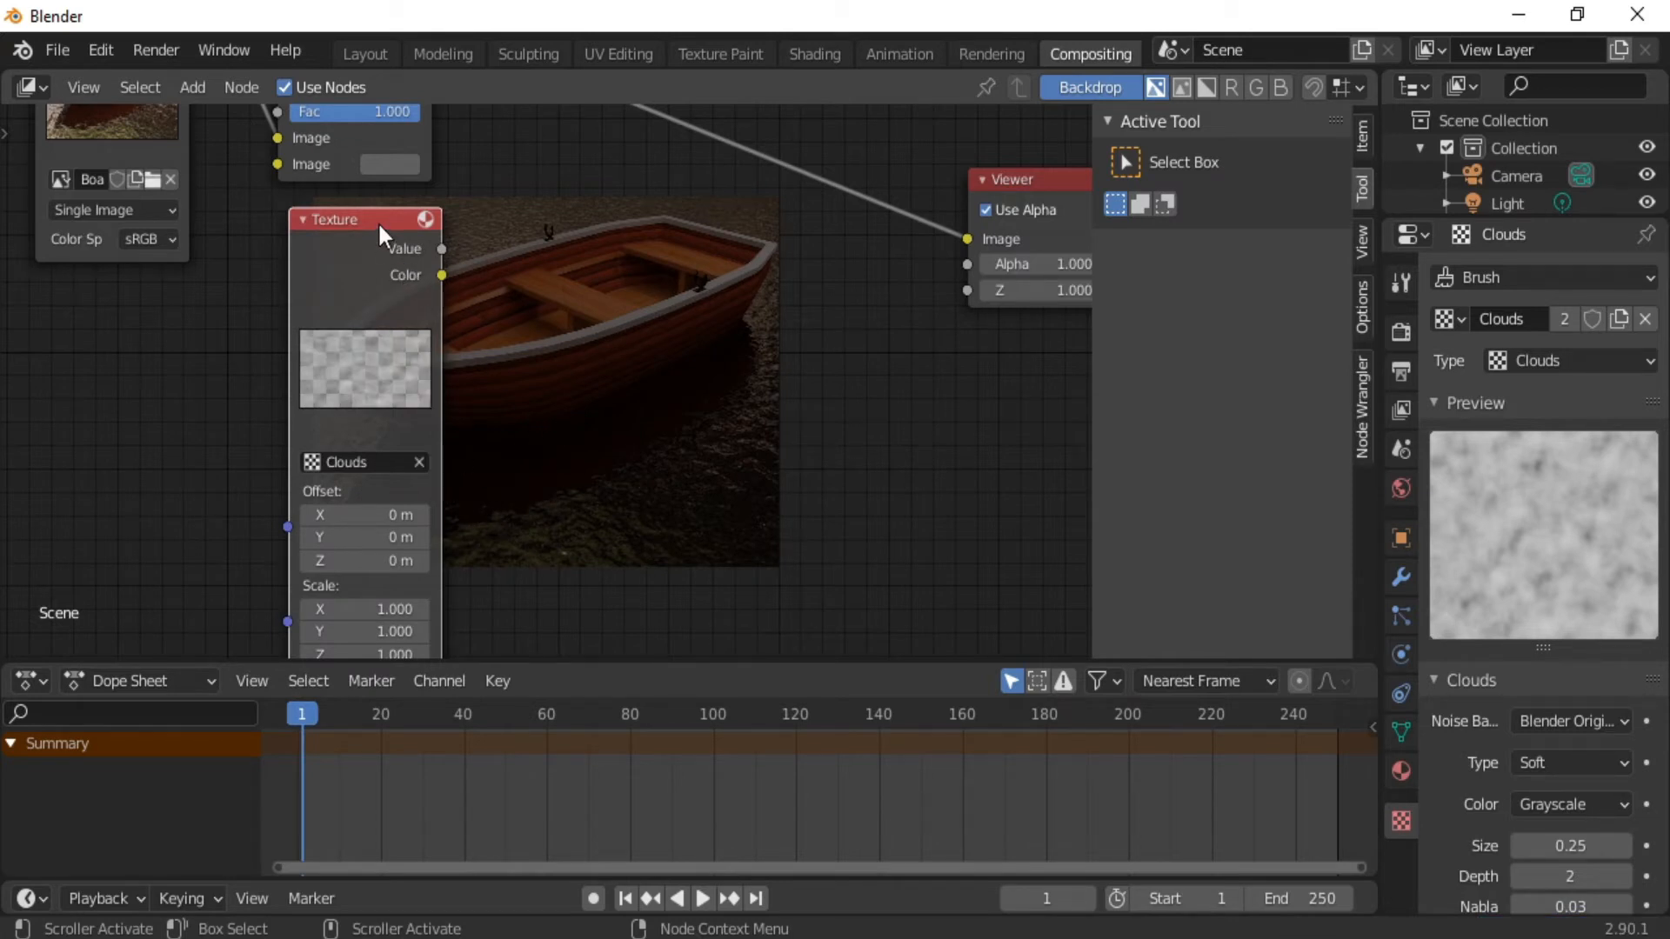
Connect the Texture node's Value output to the Viewer and shrink the backdrop until the whole cloud pattern fits.
{"action": "left_click_drag", "start_coordinate": [571, 242], "coordinate": [541, 346], "text": "alt+shift"}
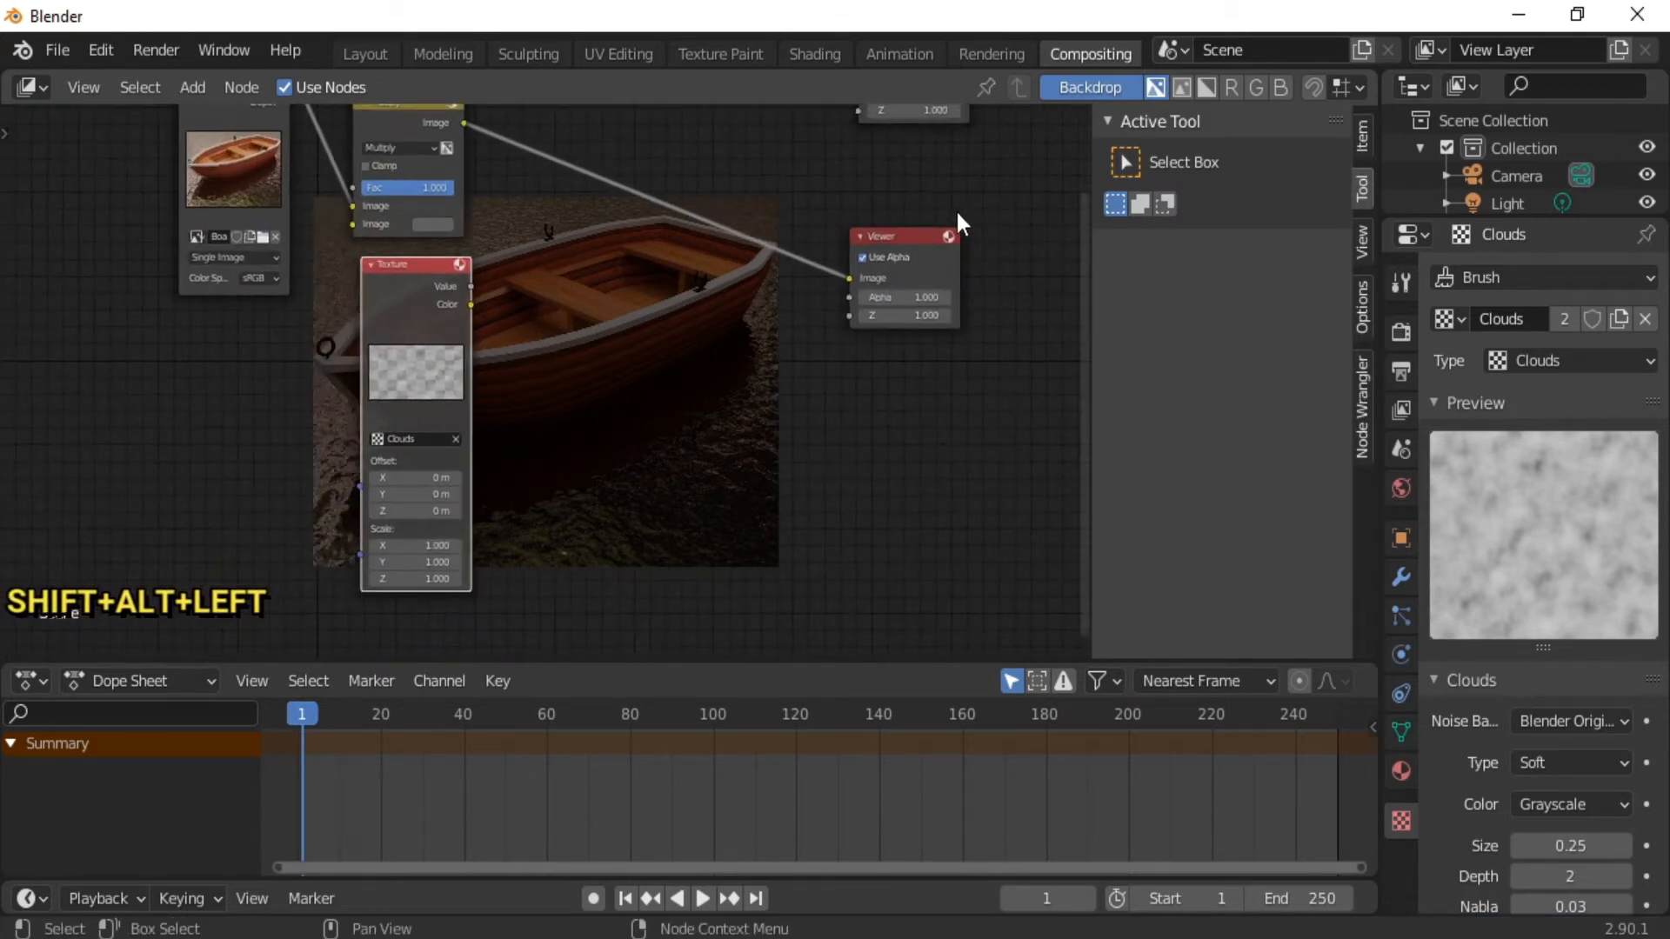
{"action": "left_click", "coordinate": [418, 271], "text": "ctrl+shift"}
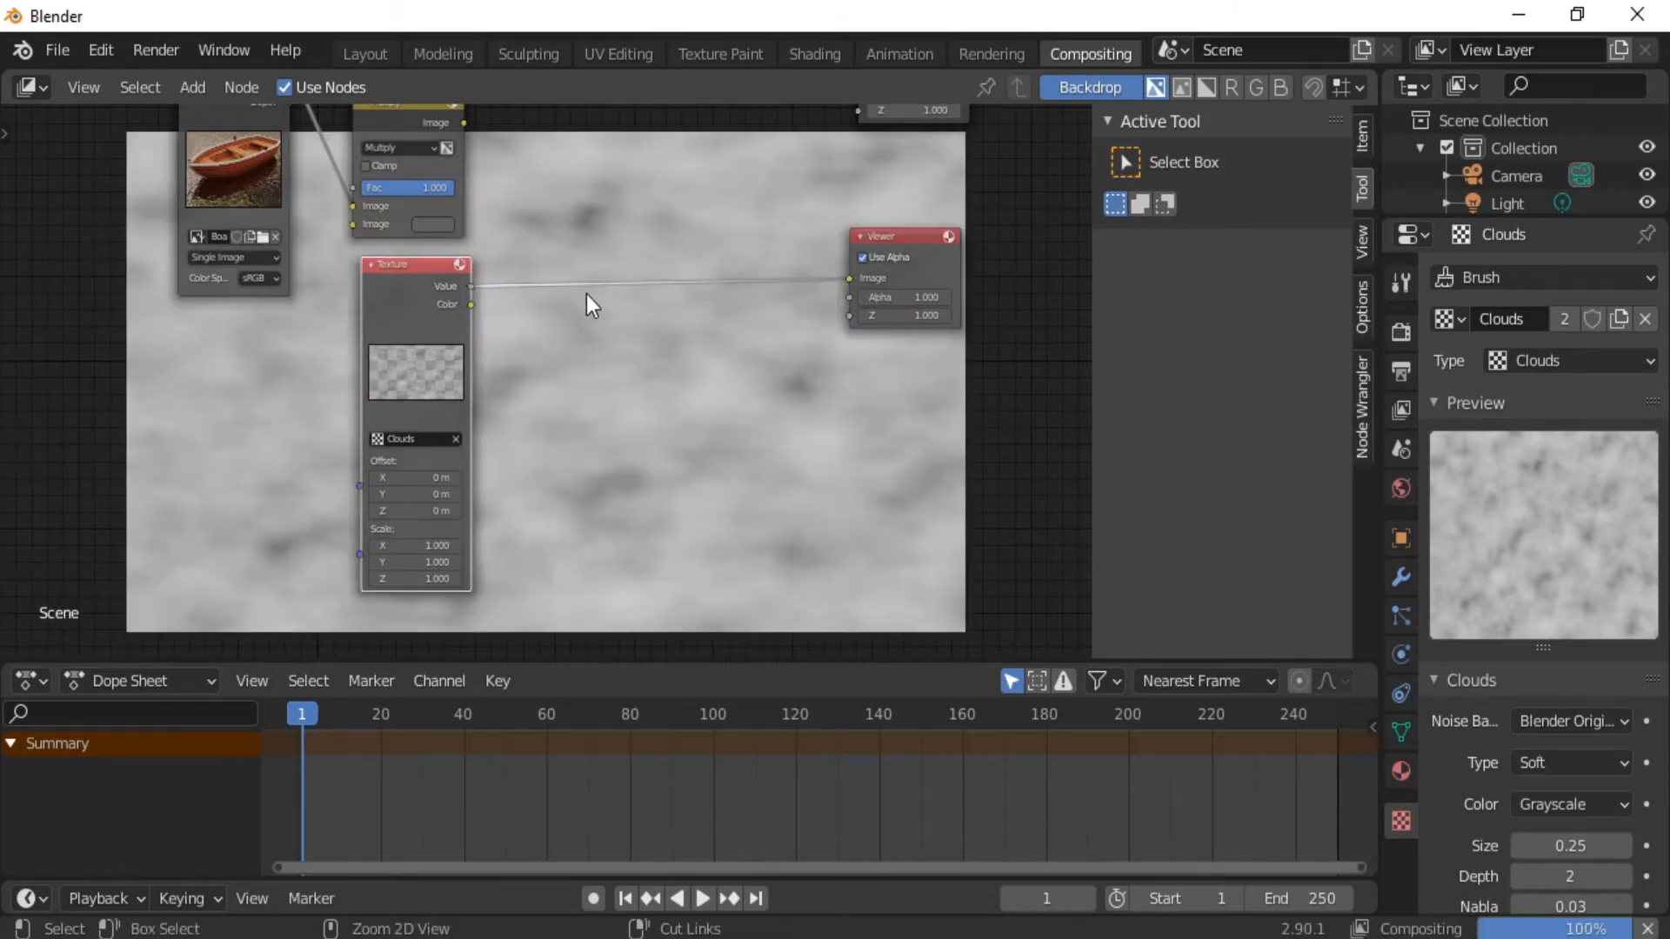
{"action": "scroll", "coordinate": [578, 339], "scroll_direction": "down", "scroll_amount": 2}
{"action": "scroll", "coordinate": [556, 348], "scroll_direction": "up", "scroll_amount": 1}
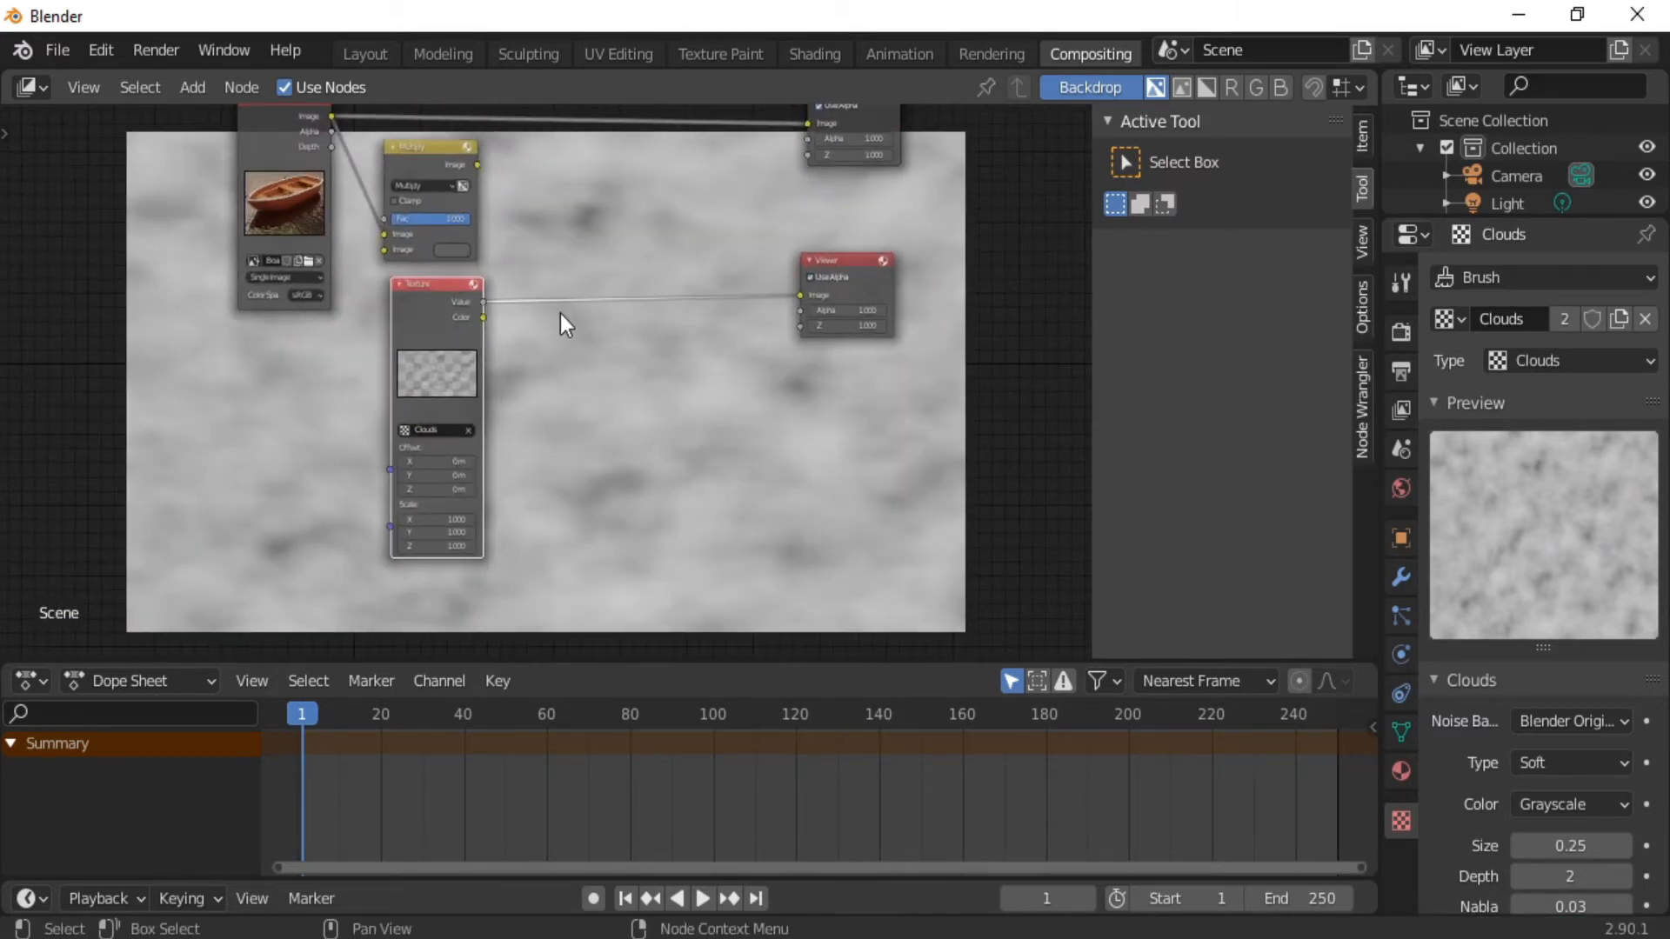
{"action": "key", "text": "v"}
{"action": "key", "text": "v"}
{"action": "key", "text": "v"}
{"action": "middle_click_drag", "start_coordinate": [536, 366], "coordinate": [476, 603], "text": "ctrl"}
{"action": "middle_click_drag", "start_coordinate": [478, 525], "coordinate": [455, 415]}
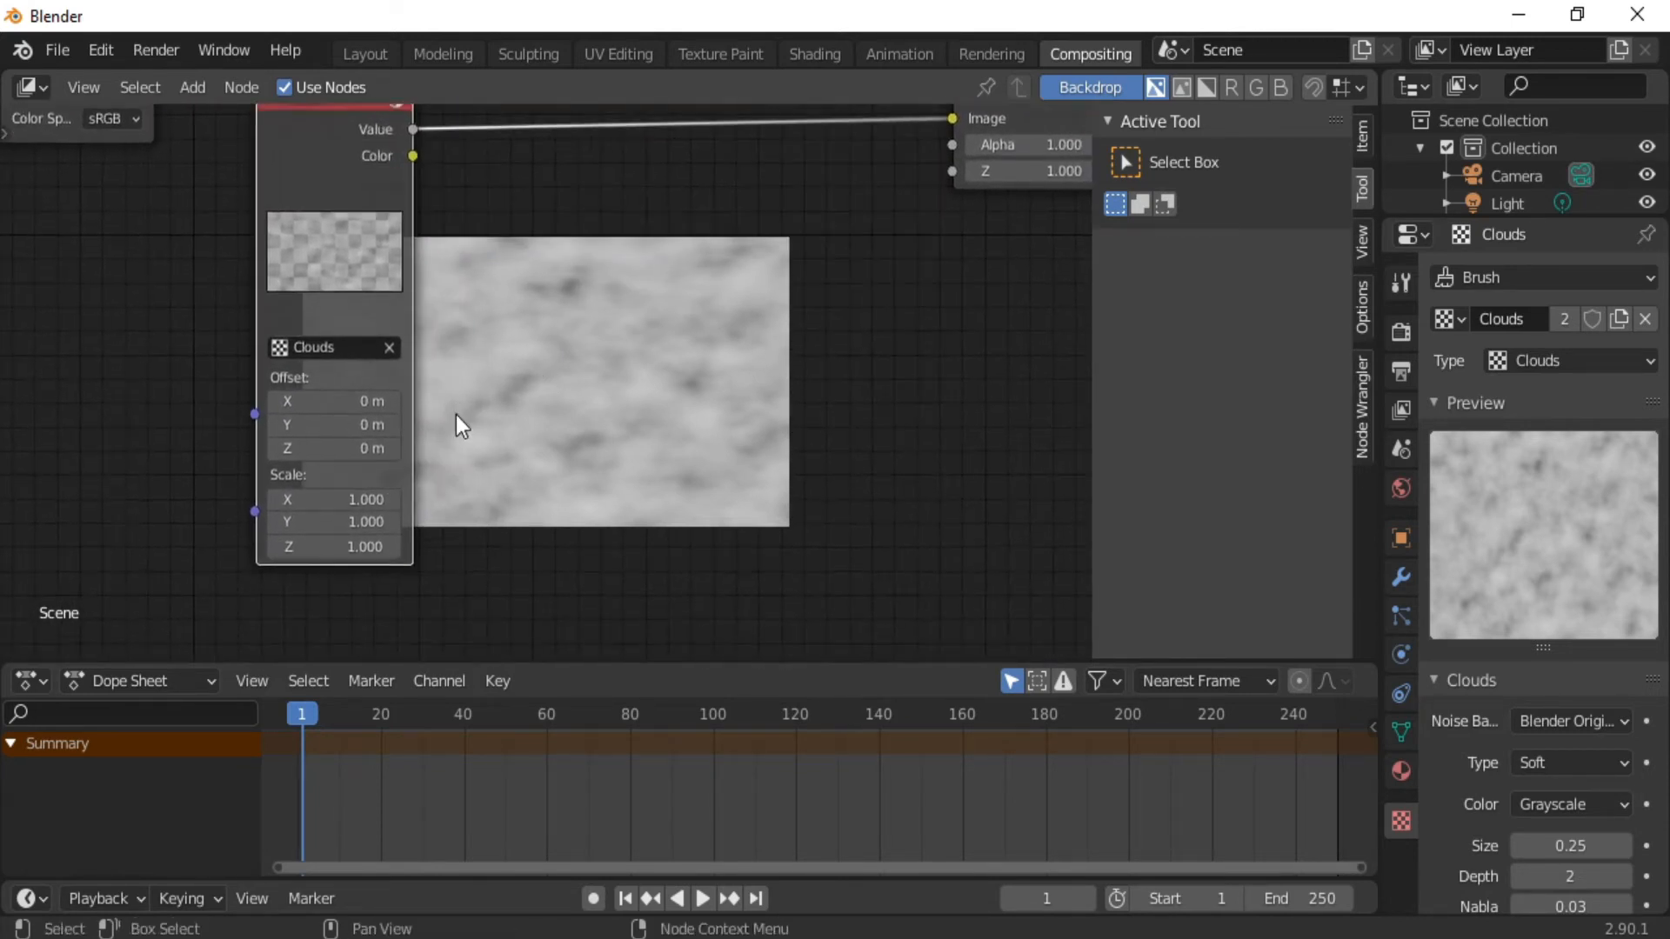
Try an X scale of 5 on the Texture node.
{"action": "left_click", "coordinate": [345, 499]}
{"action": "type", "text": "5"}
{"action": "key", "text": "Return"}
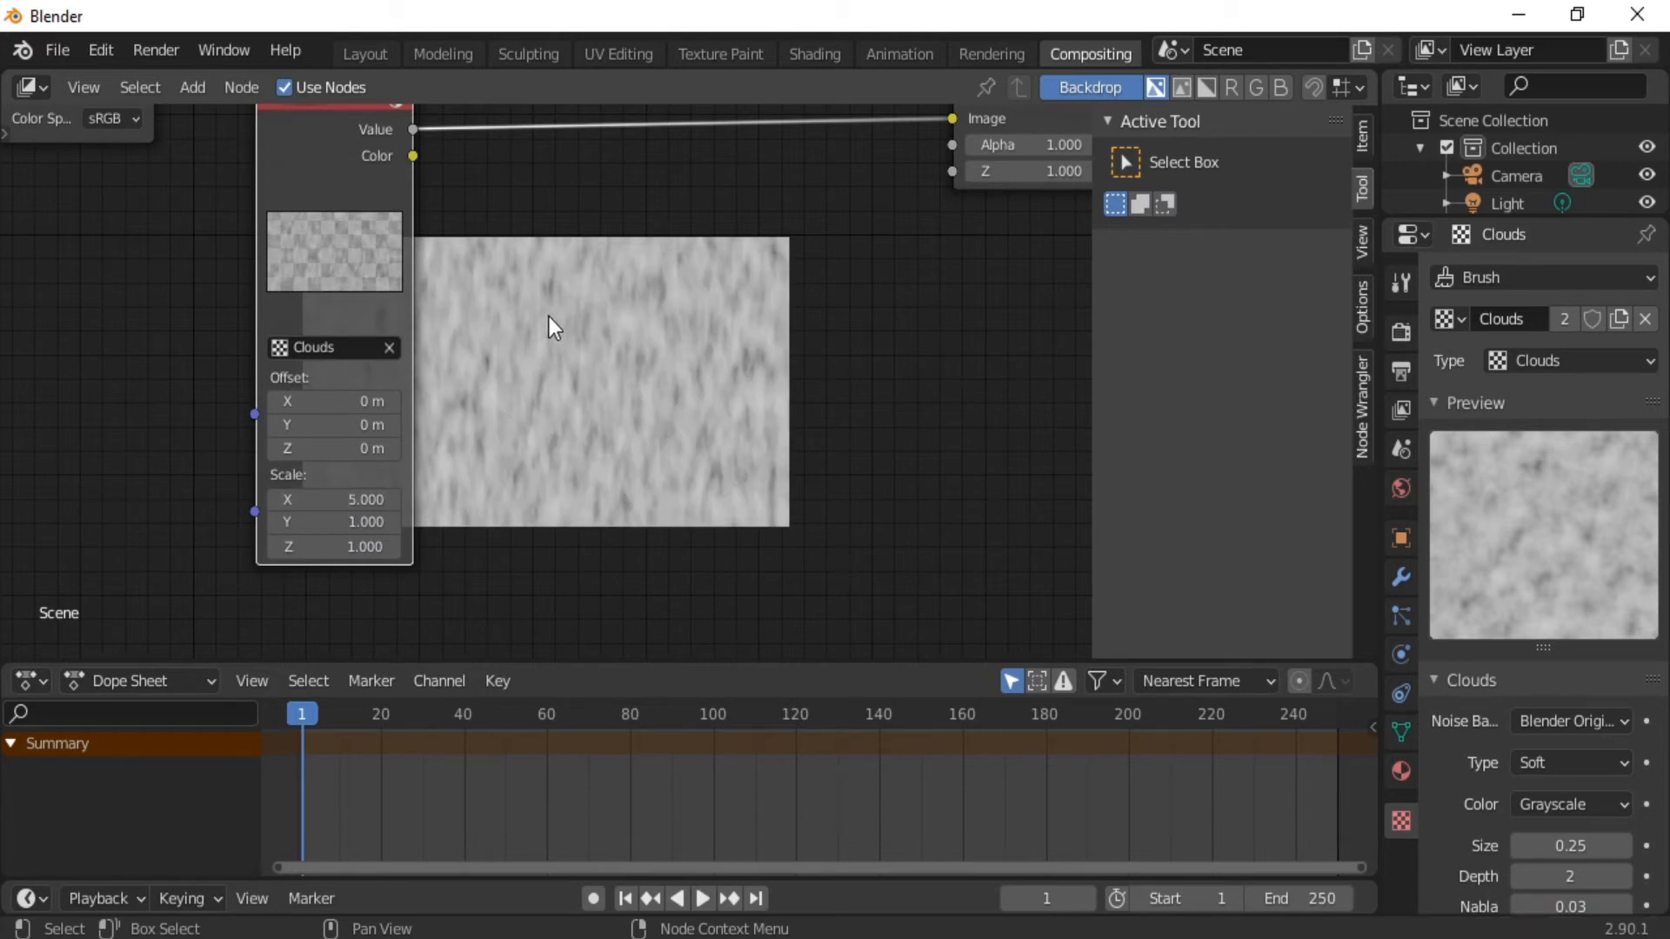
Set the Texture node's scale to 10 on X and 0.1 on Y.
{"action": "left_click", "coordinate": [348, 499]}
{"action": "type", "text": "10"}
{"action": "key", "text": "Return"}
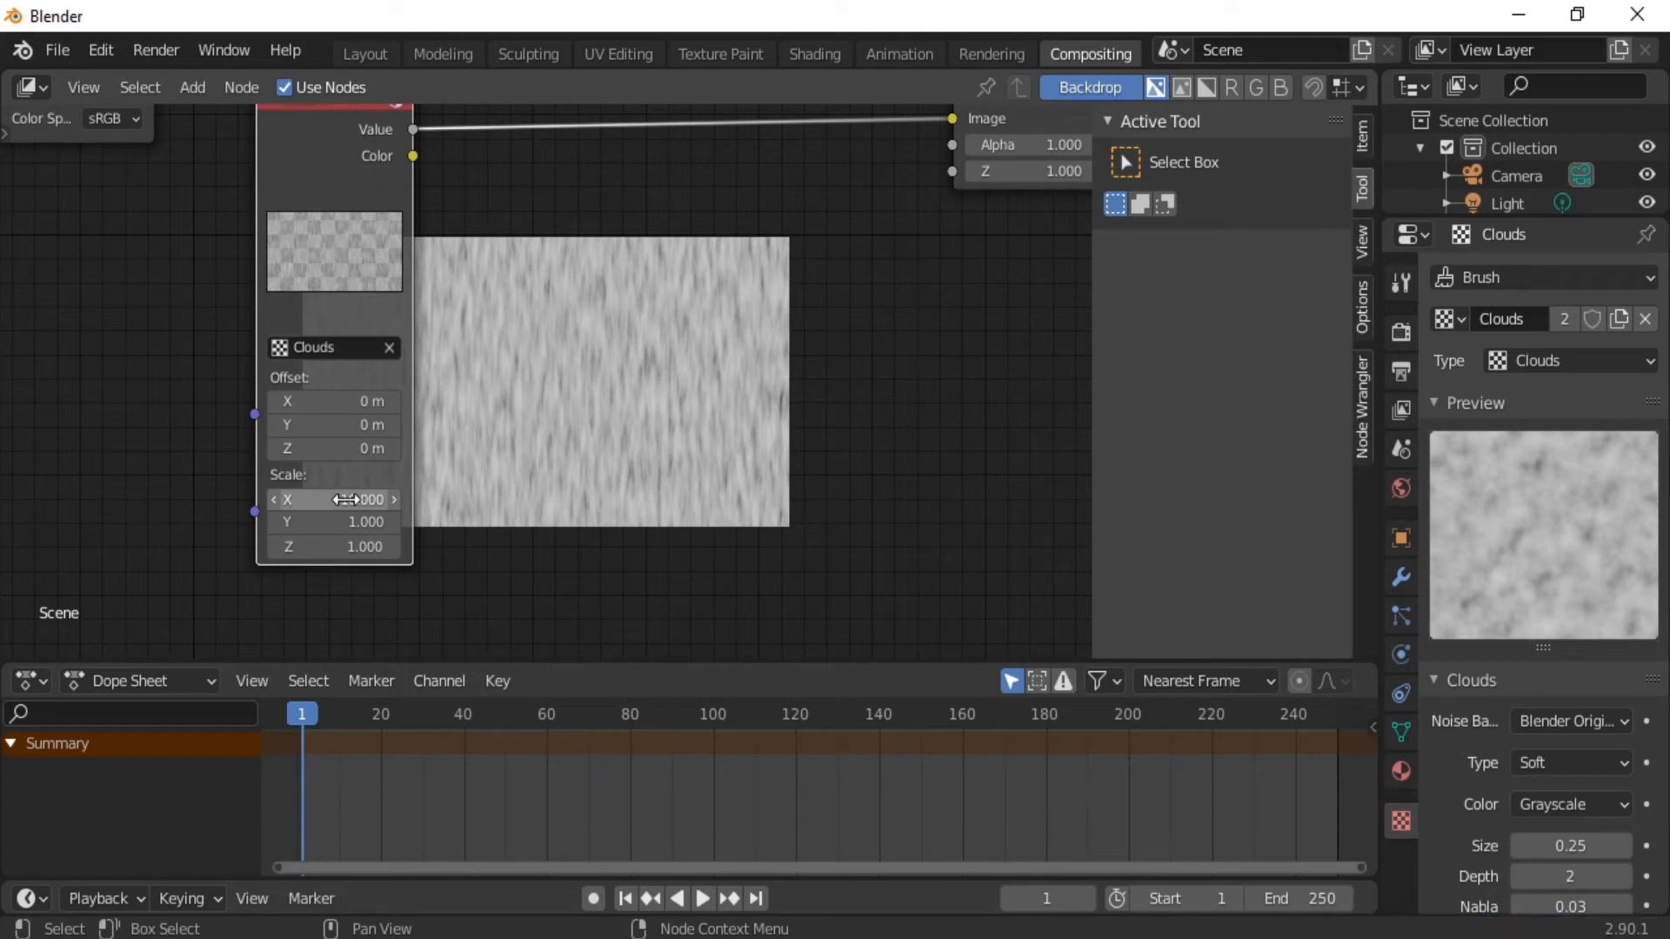
{"action": "left_click", "coordinate": [357, 522]}
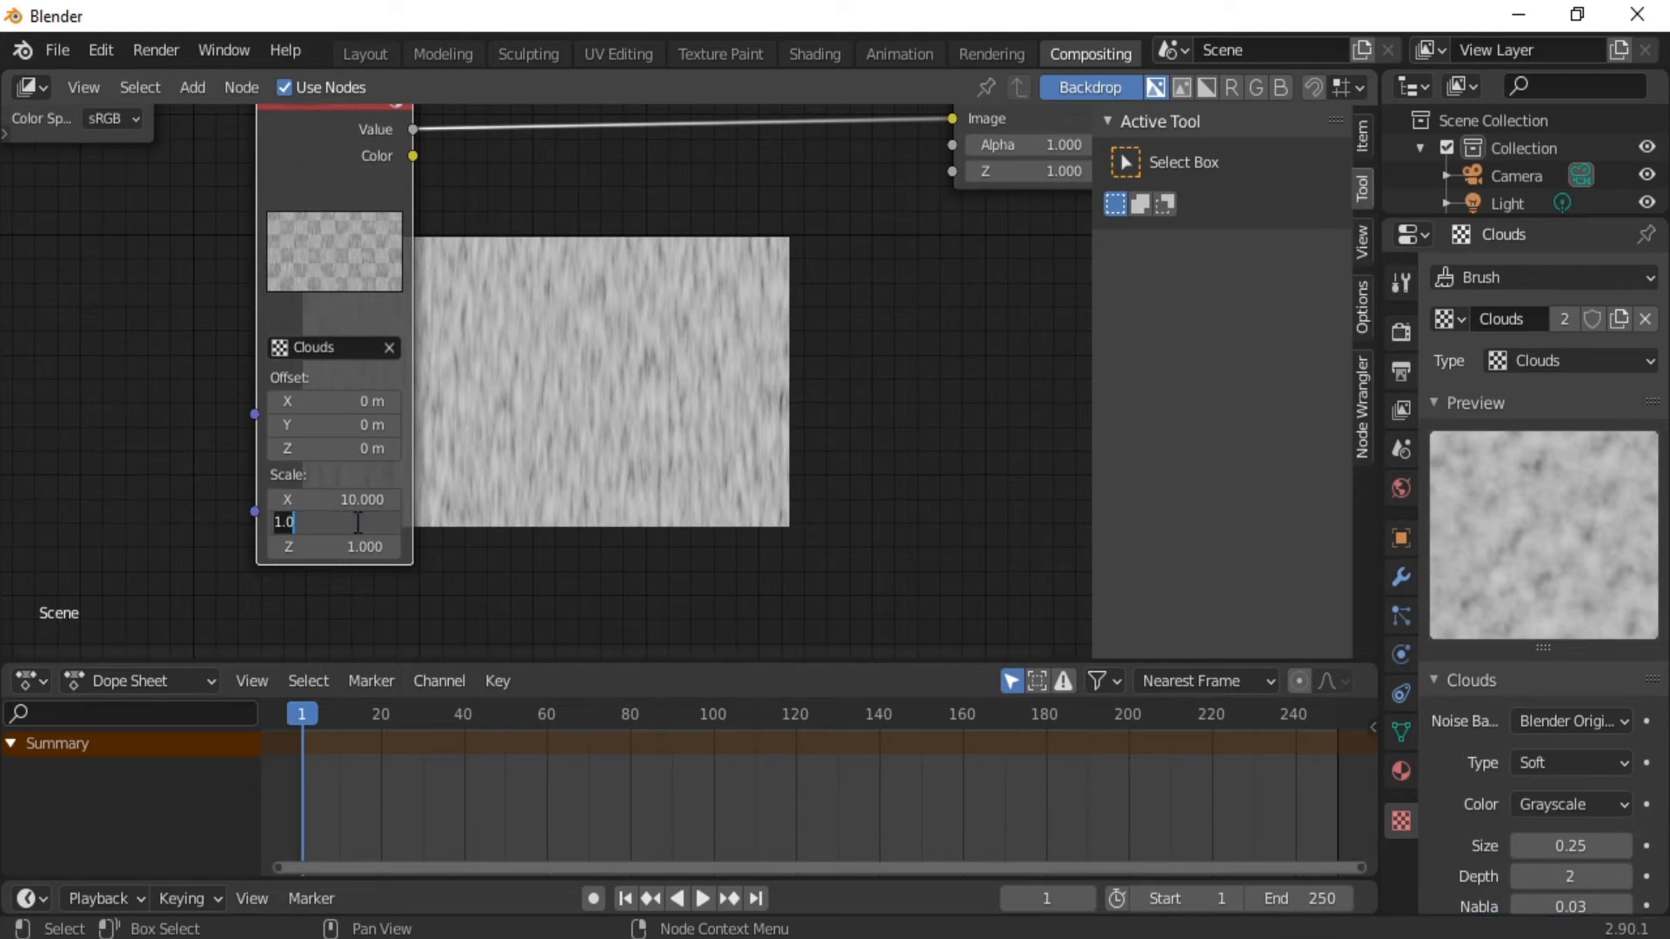
{"action": "type", "text": "0.1"}
{"action": "key", "text": "Return"}
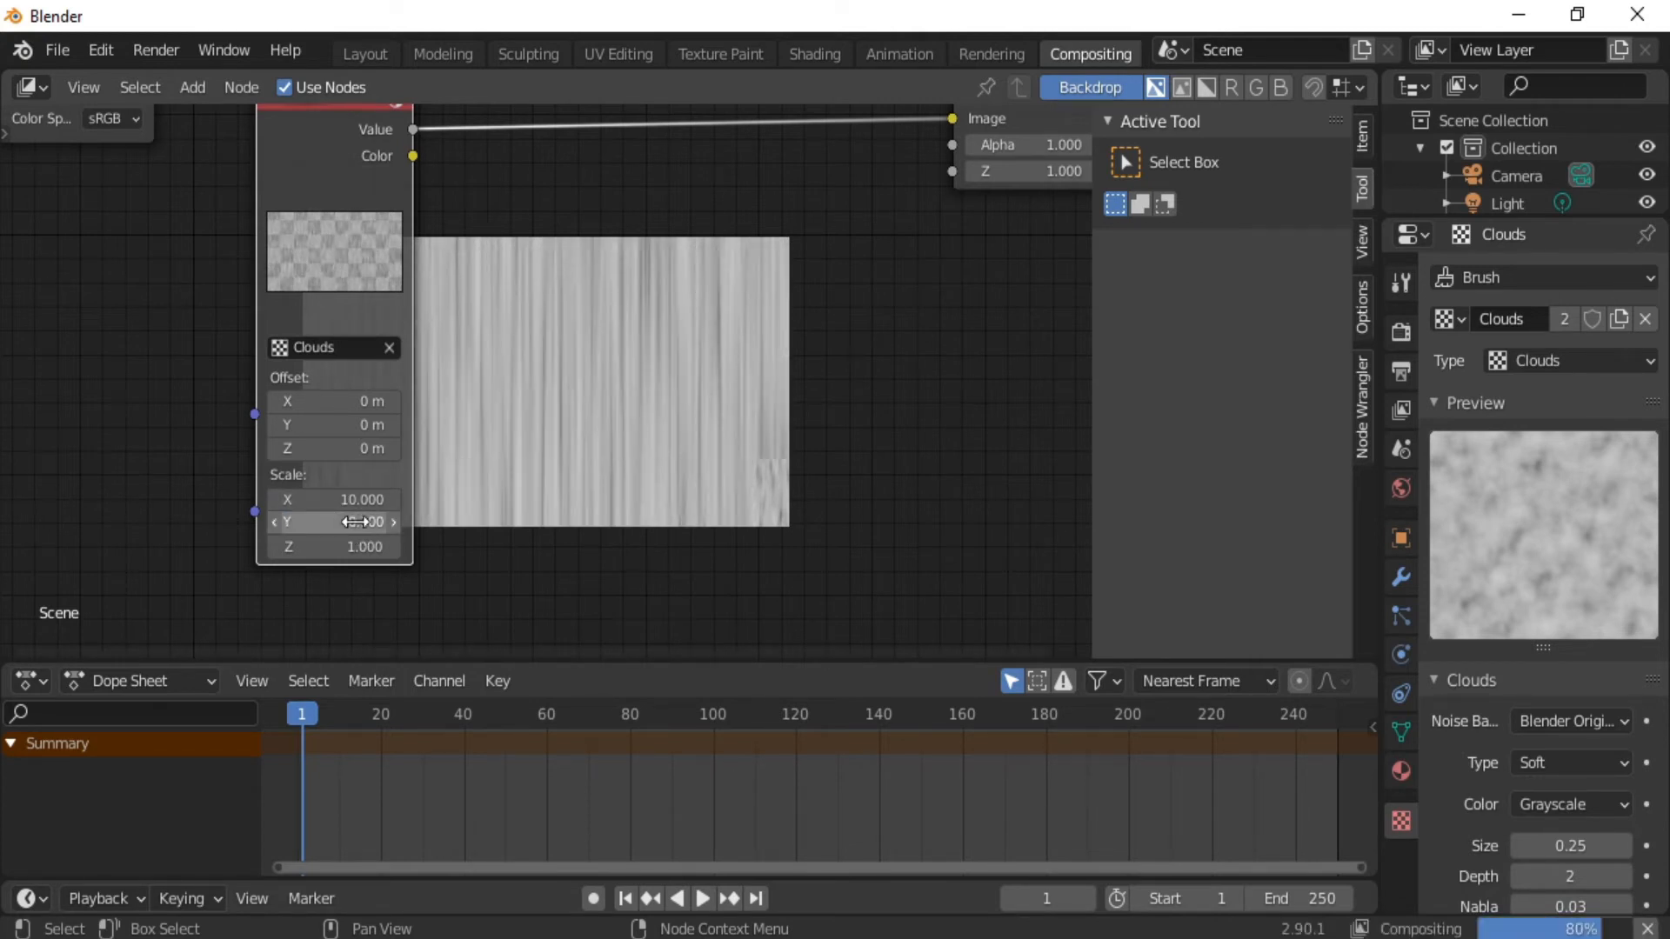
Insert a ColorRamp node between the Texture and Viewer nodes, placing its black stop at about 0.55 and its white stop at about 0.918.
{"action": "middle_click_drag", "start_coordinate": [685, 231], "coordinate": [647, 345], "text": "ctrl"}
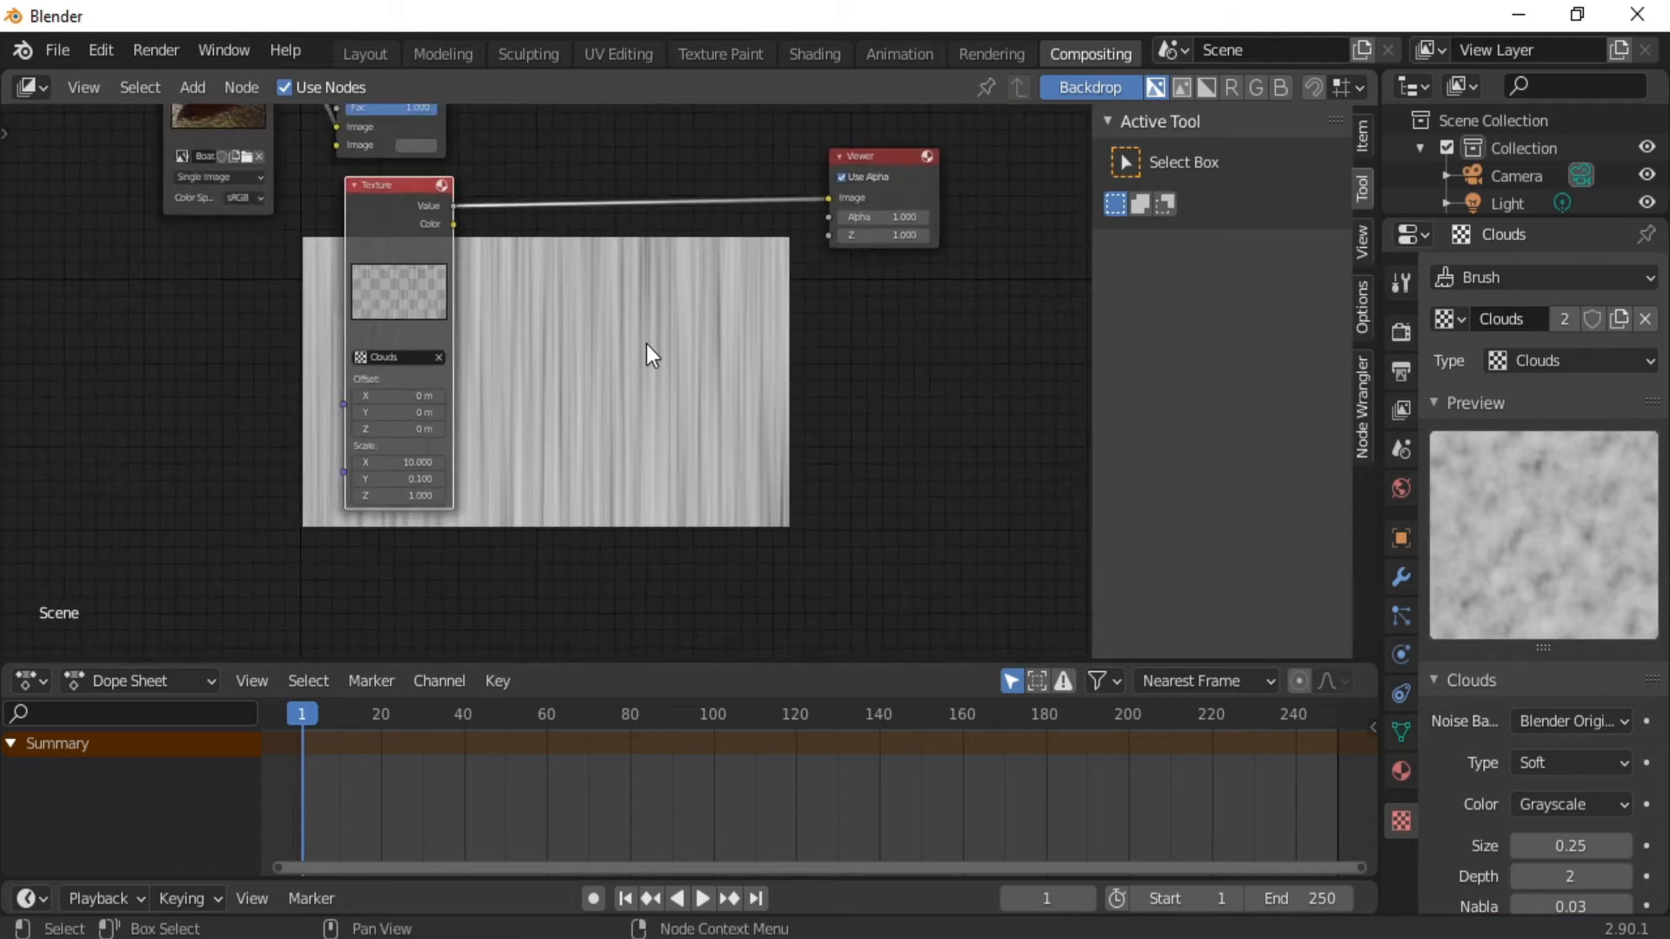
{"action": "key", "text": "shift+a"}
{"action": "left_click", "coordinate": [633, 343]}
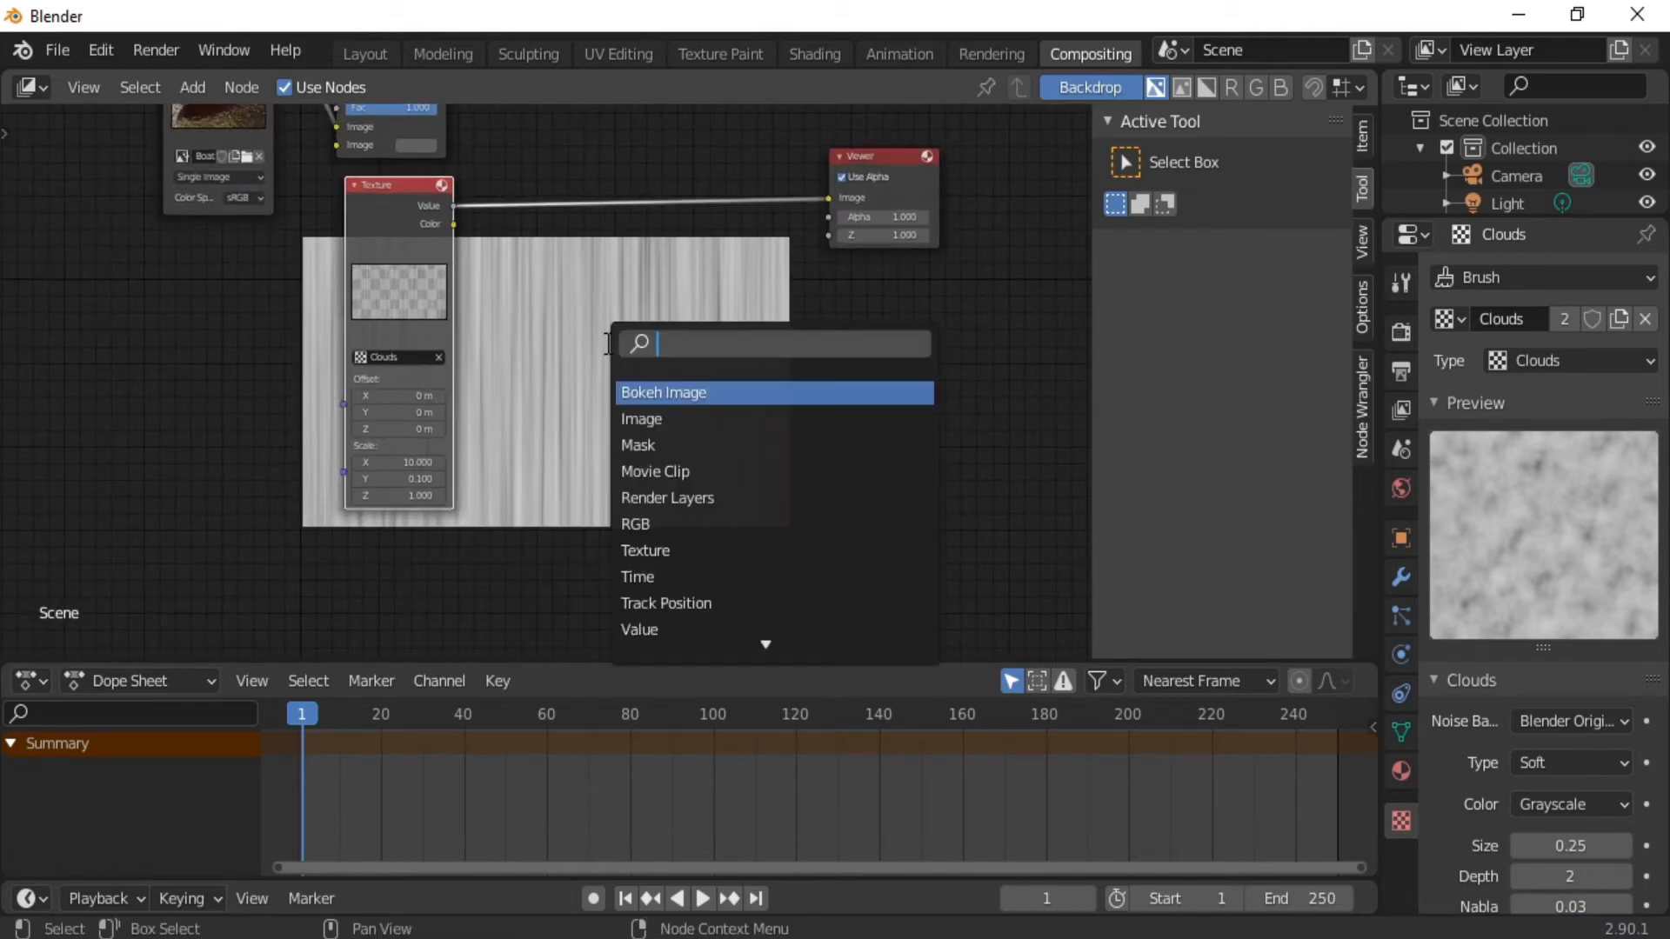
{"action": "type", "text": "cl"}
{"action": "type", "text": "olo"}
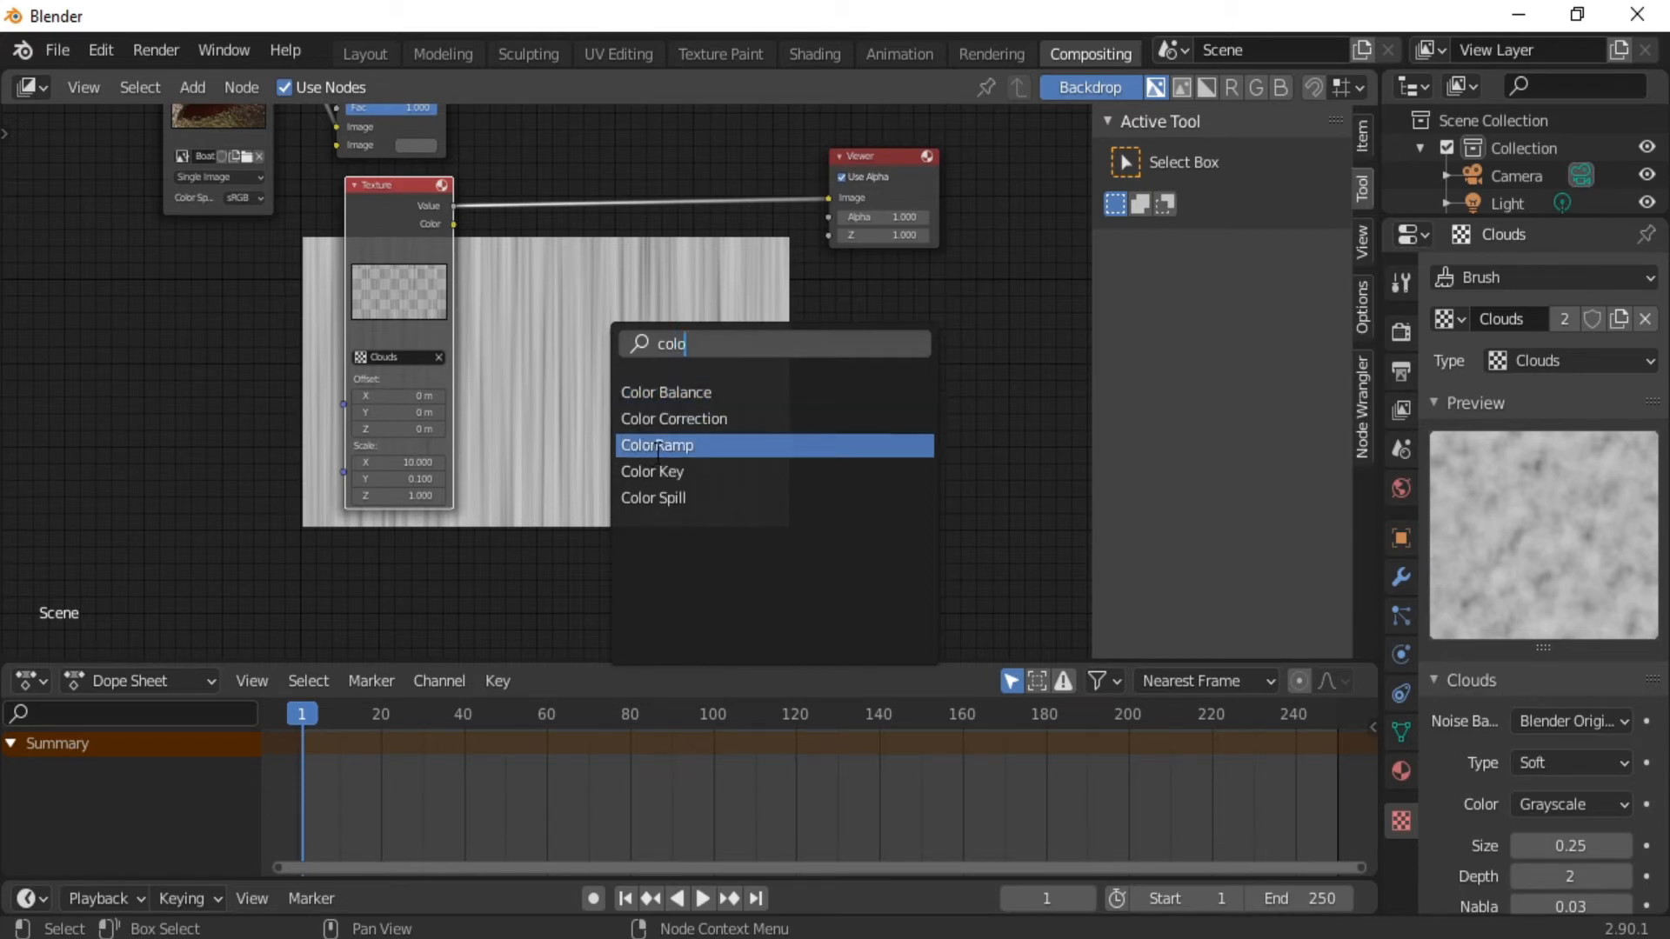
{"action": "left_click", "coordinate": [679, 445]}
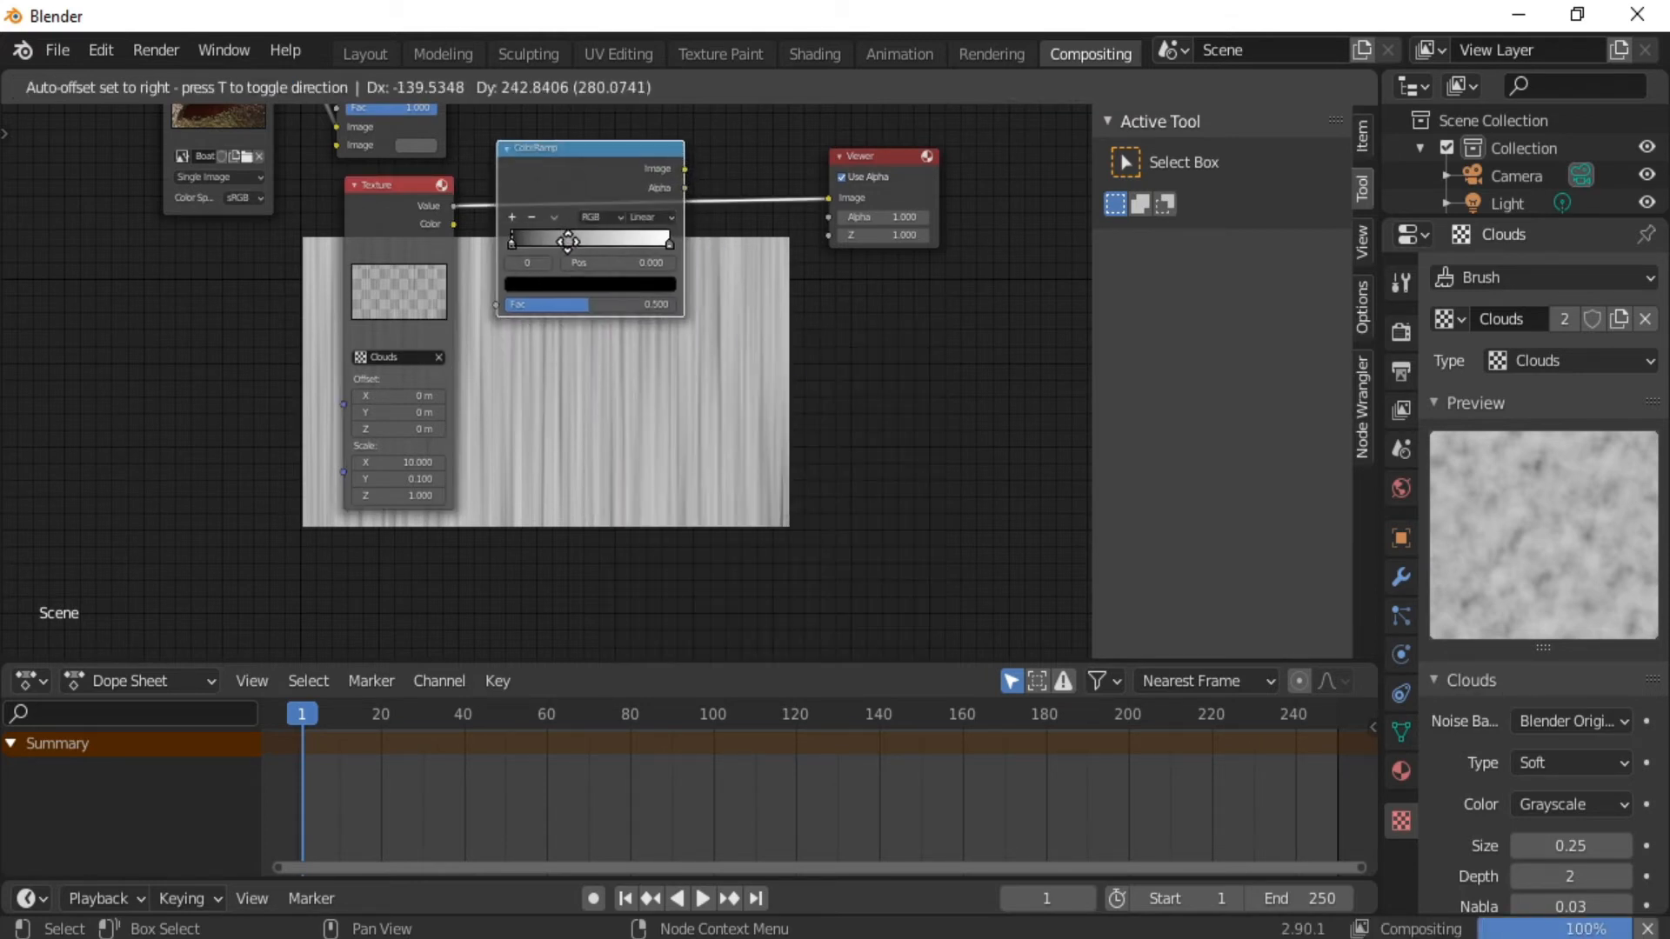
{"action": "left_click", "coordinate": [567, 244]}
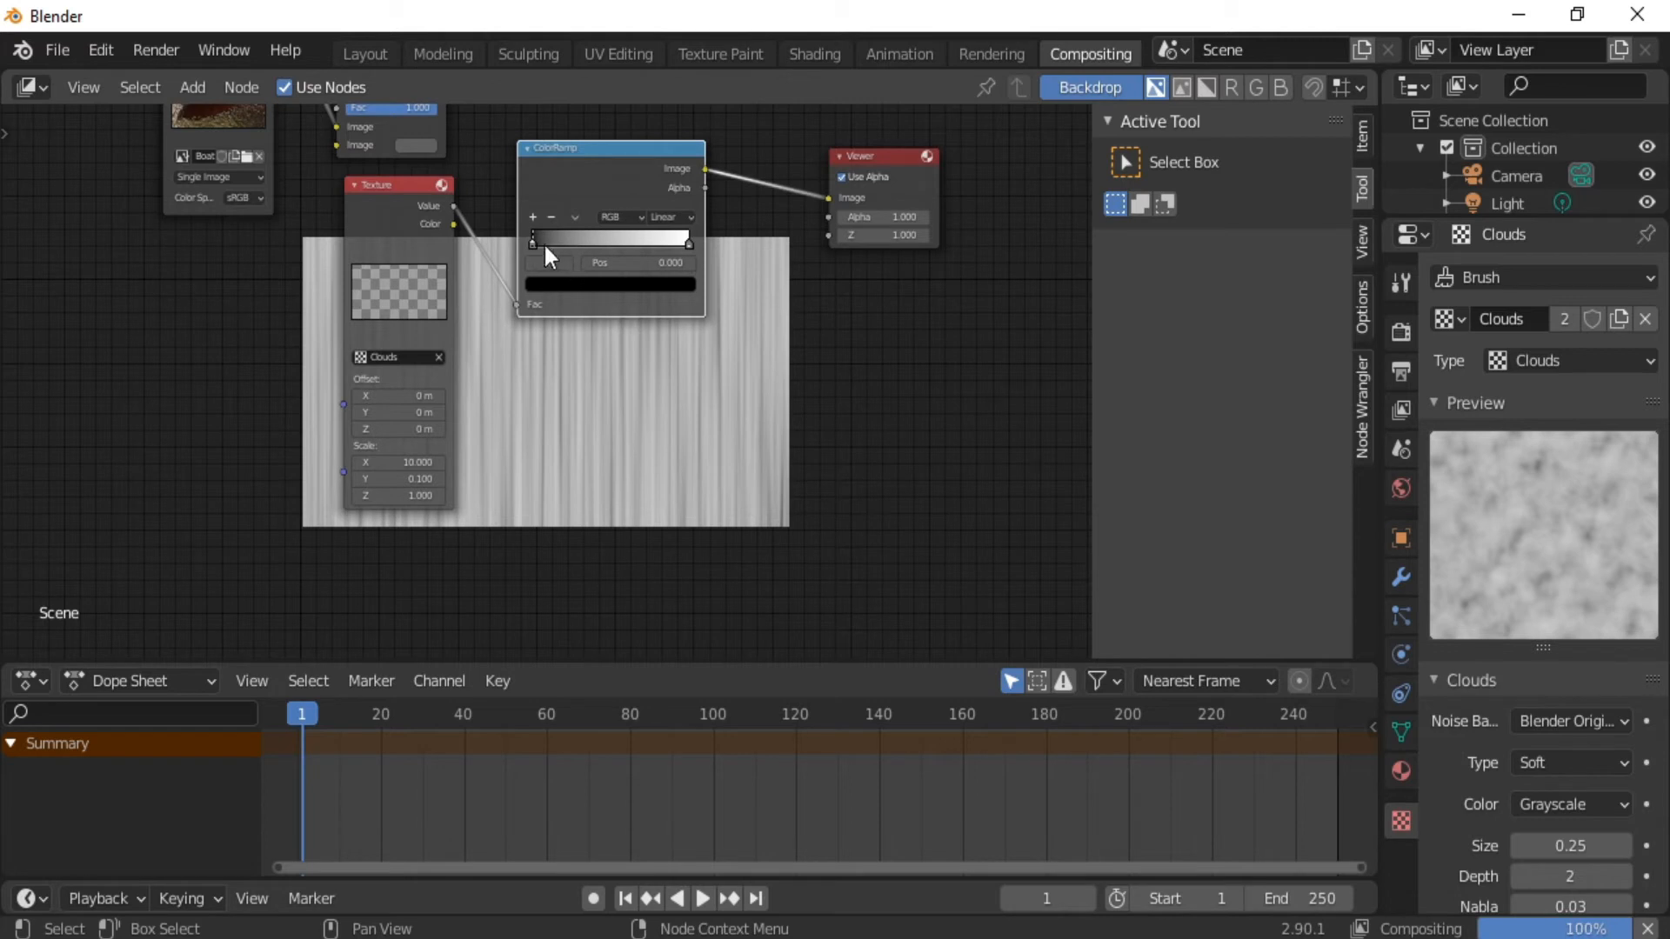
{"action": "left_click_drag", "start_coordinate": [534, 244], "coordinate": [628, 243]}
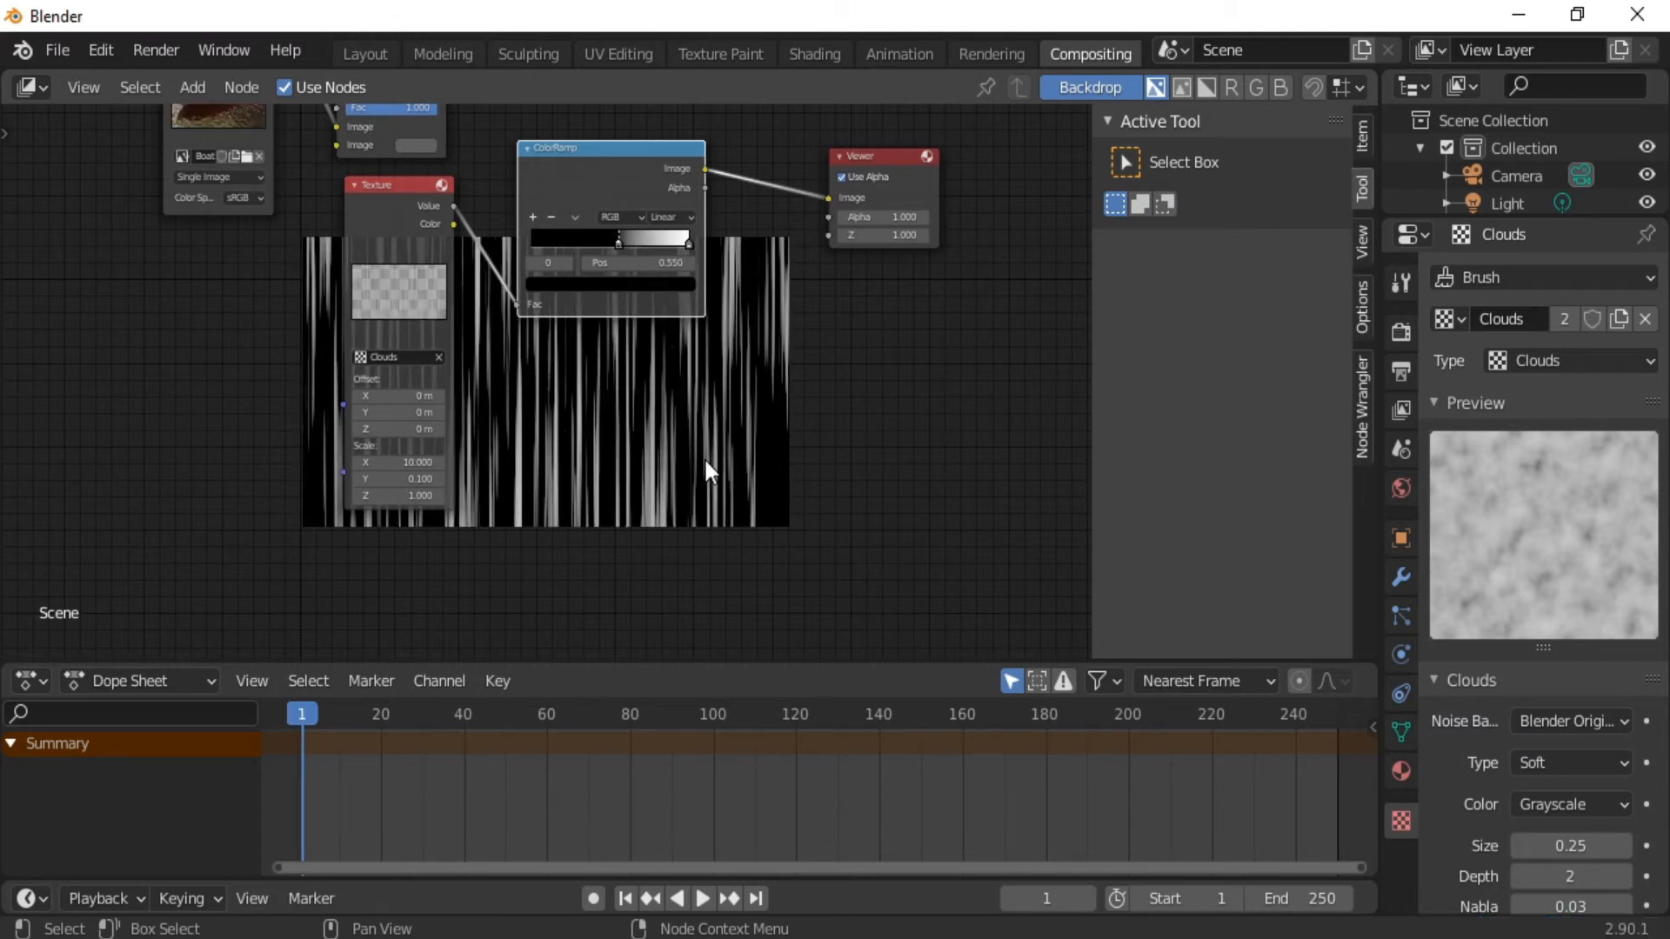
{"action": "left_click_drag", "start_coordinate": [690, 240], "coordinate": [675, 240]}
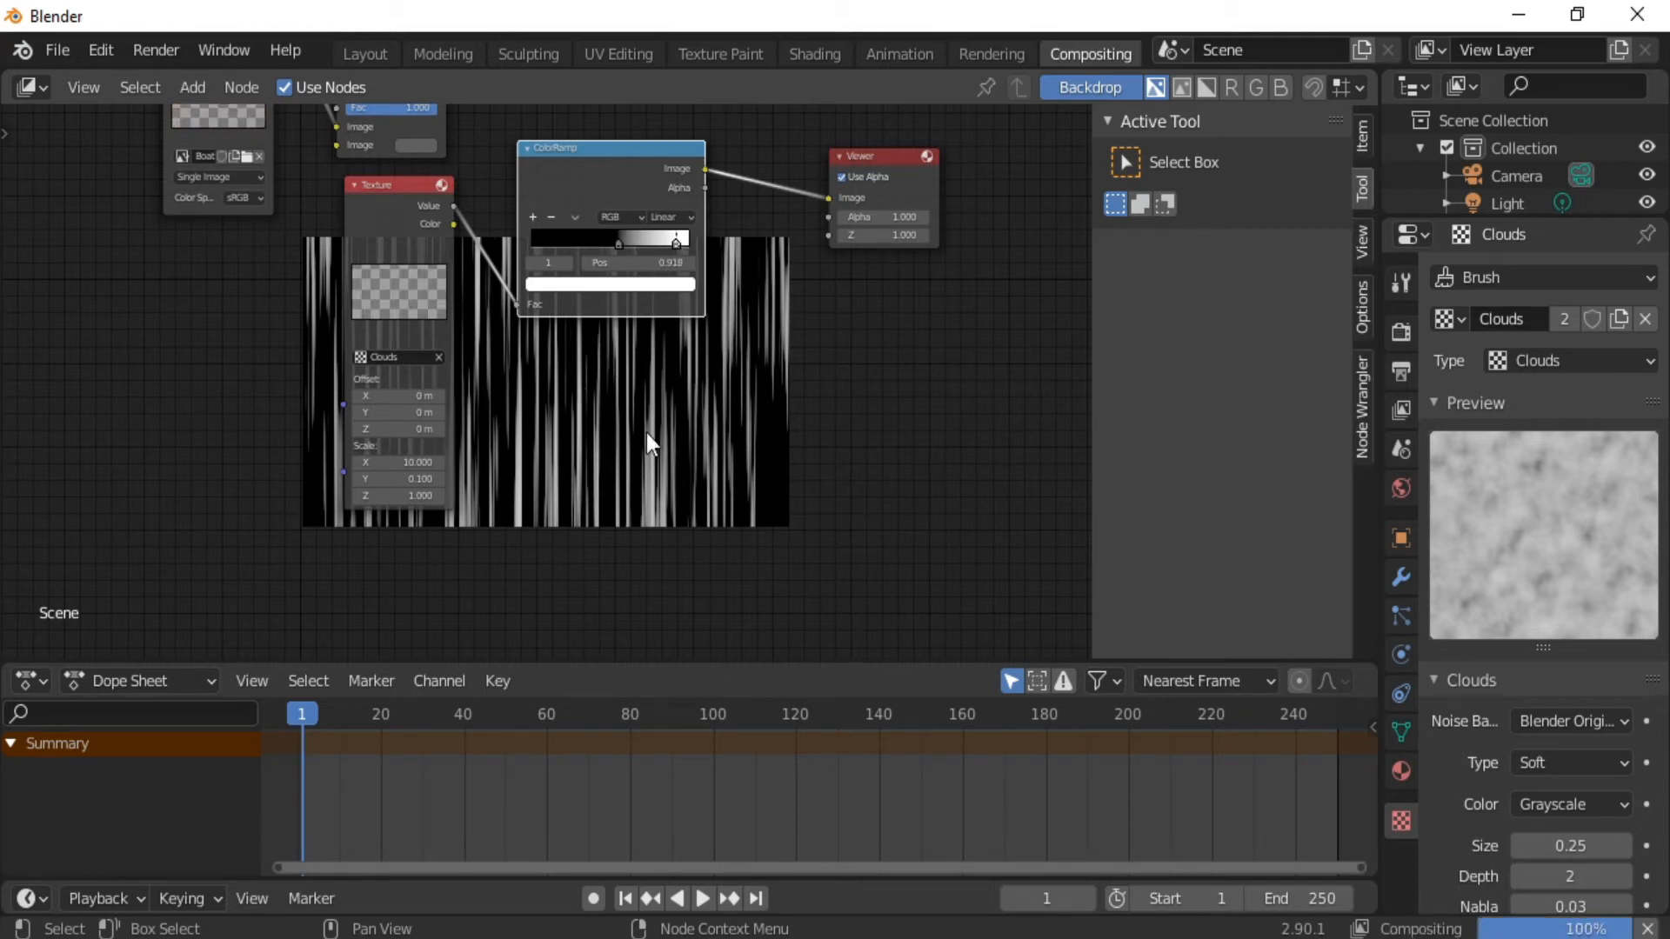
Move the Viewer farther from the ColorRamp and insert a duplicate of the Multiply node into the link between them.
{"action": "middle_click_drag", "start_coordinate": [790, 222], "coordinate": [612, 398], "text": "ctrl"}
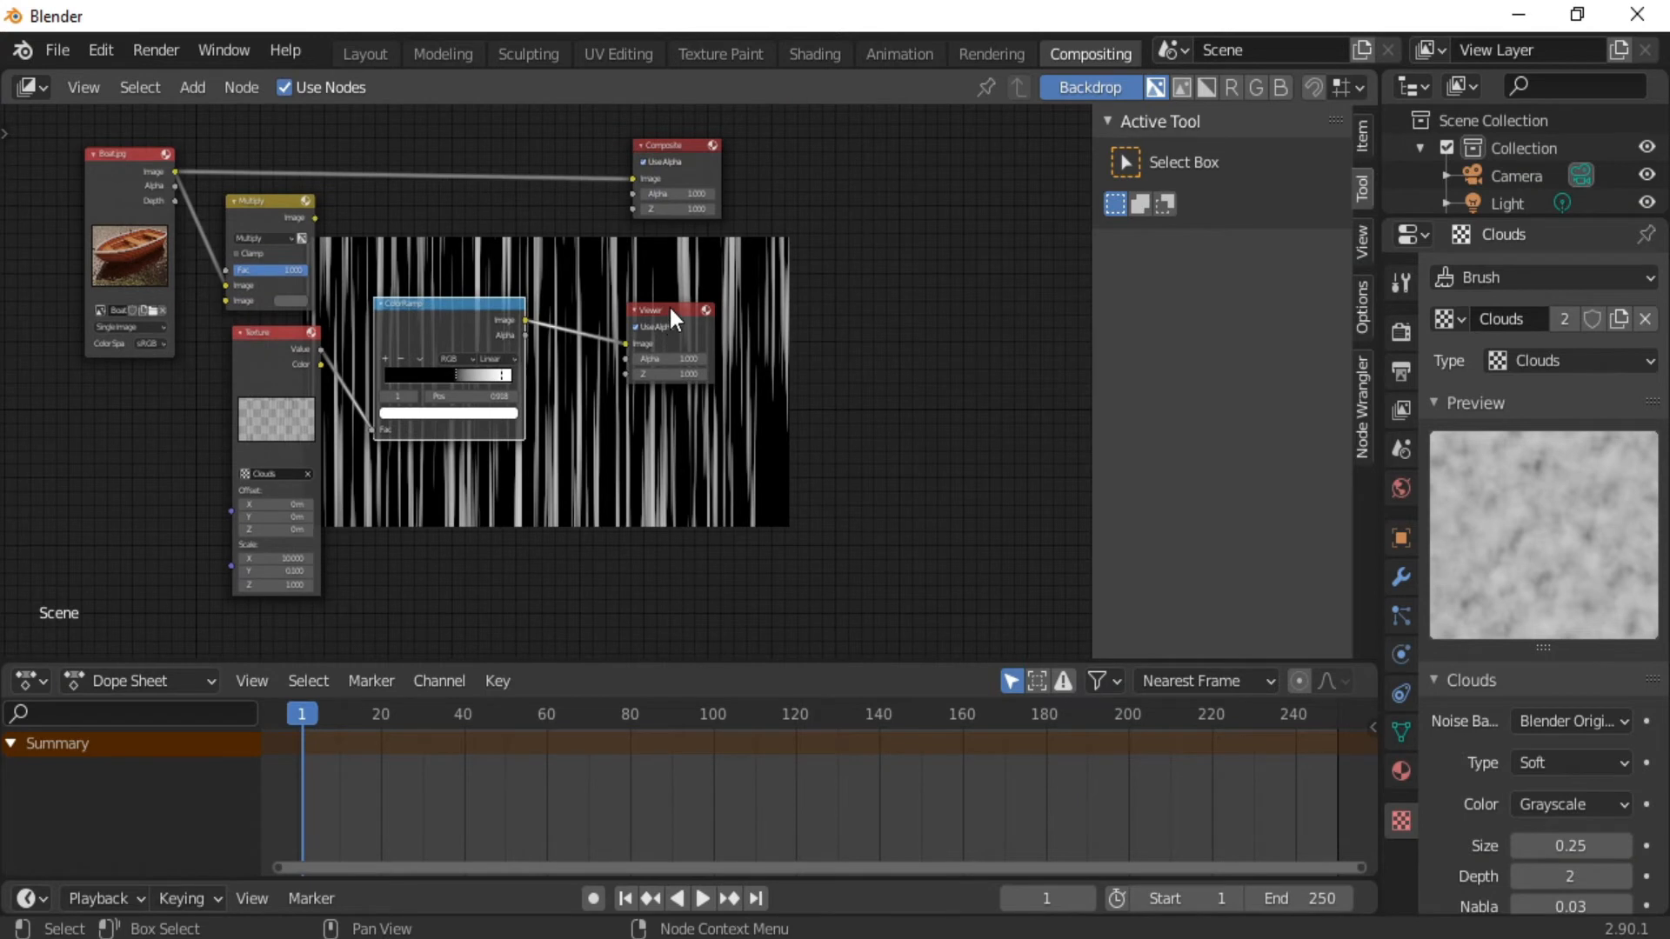
{"action": "left_click_drag", "start_coordinate": [667, 319], "coordinate": [922, 331]}
{"action": "left_click", "coordinate": [285, 200]}
{"action": "key", "text": "shift+d"}
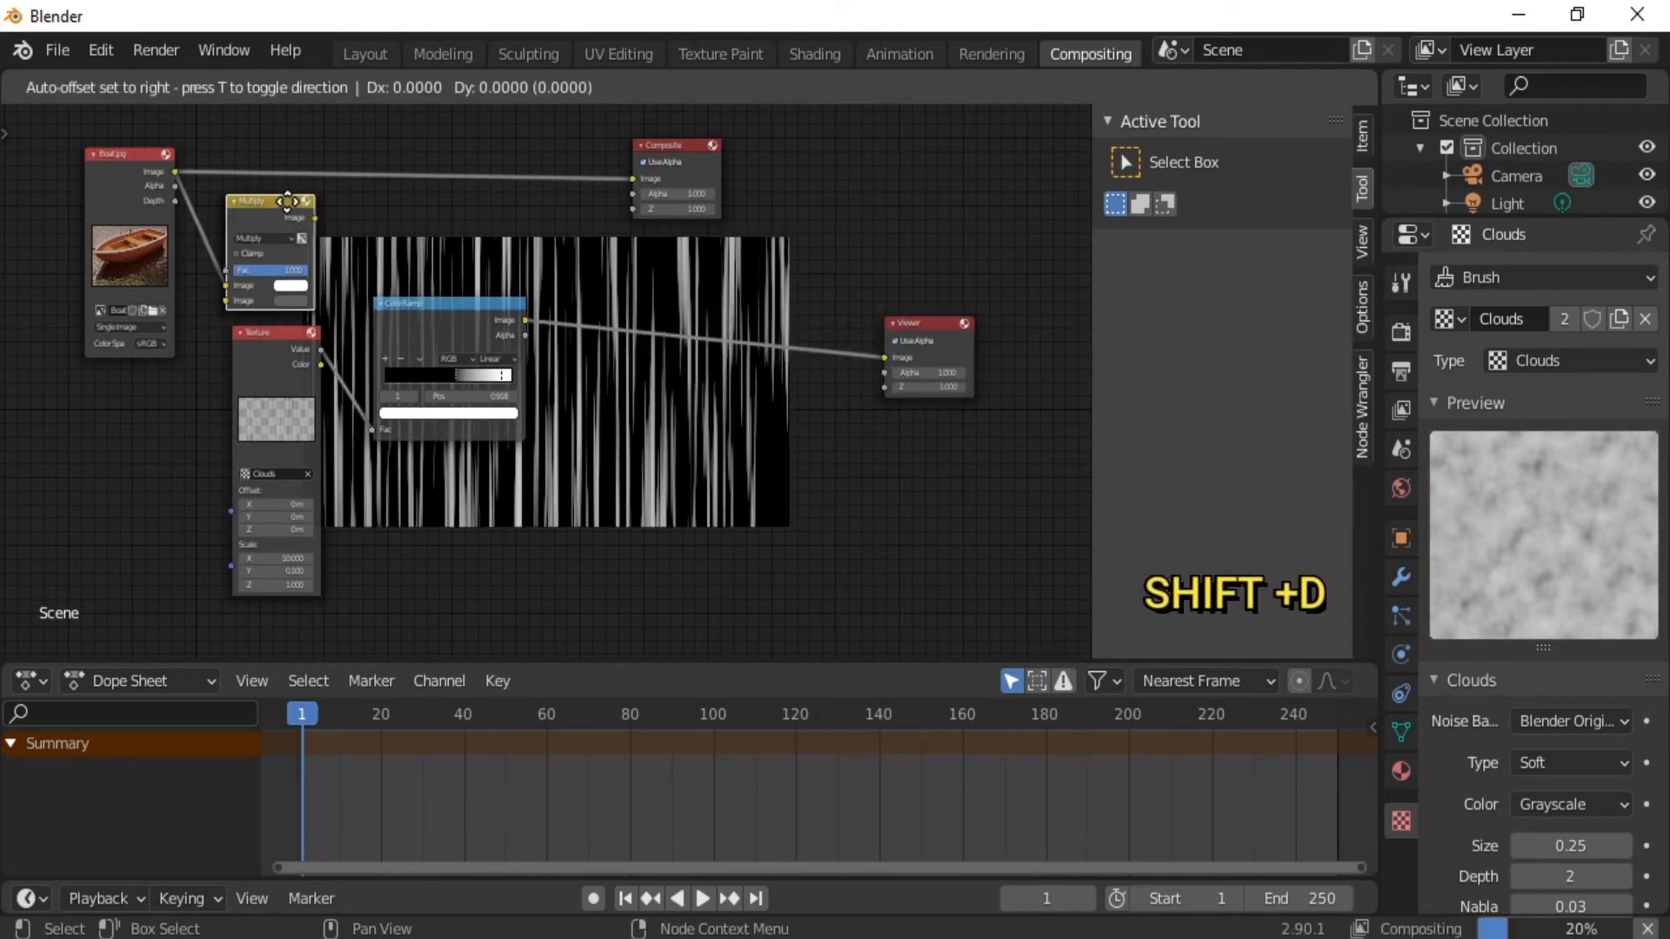
{"action": "left_click", "coordinate": [759, 323]}
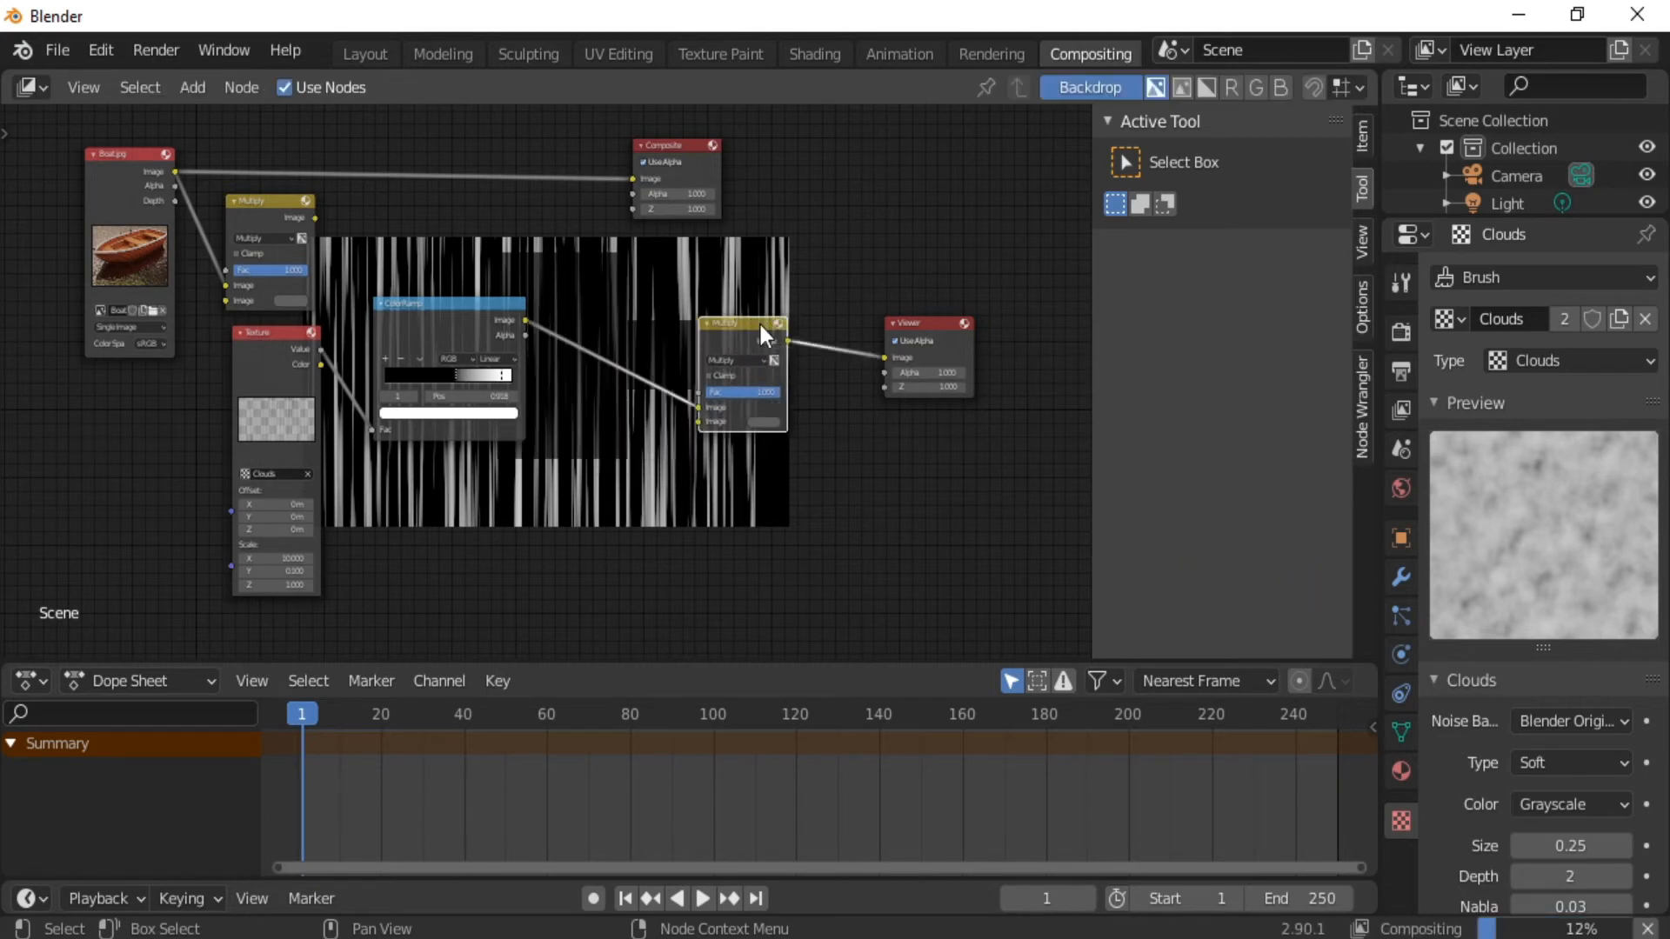
Slightly brighten the grey second Image color of the Multiply node that follows the ColorRamp.
{"action": "scroll", "coordinate": [655, 421], "scroll_direction": "up", "scroll_amount": 3}
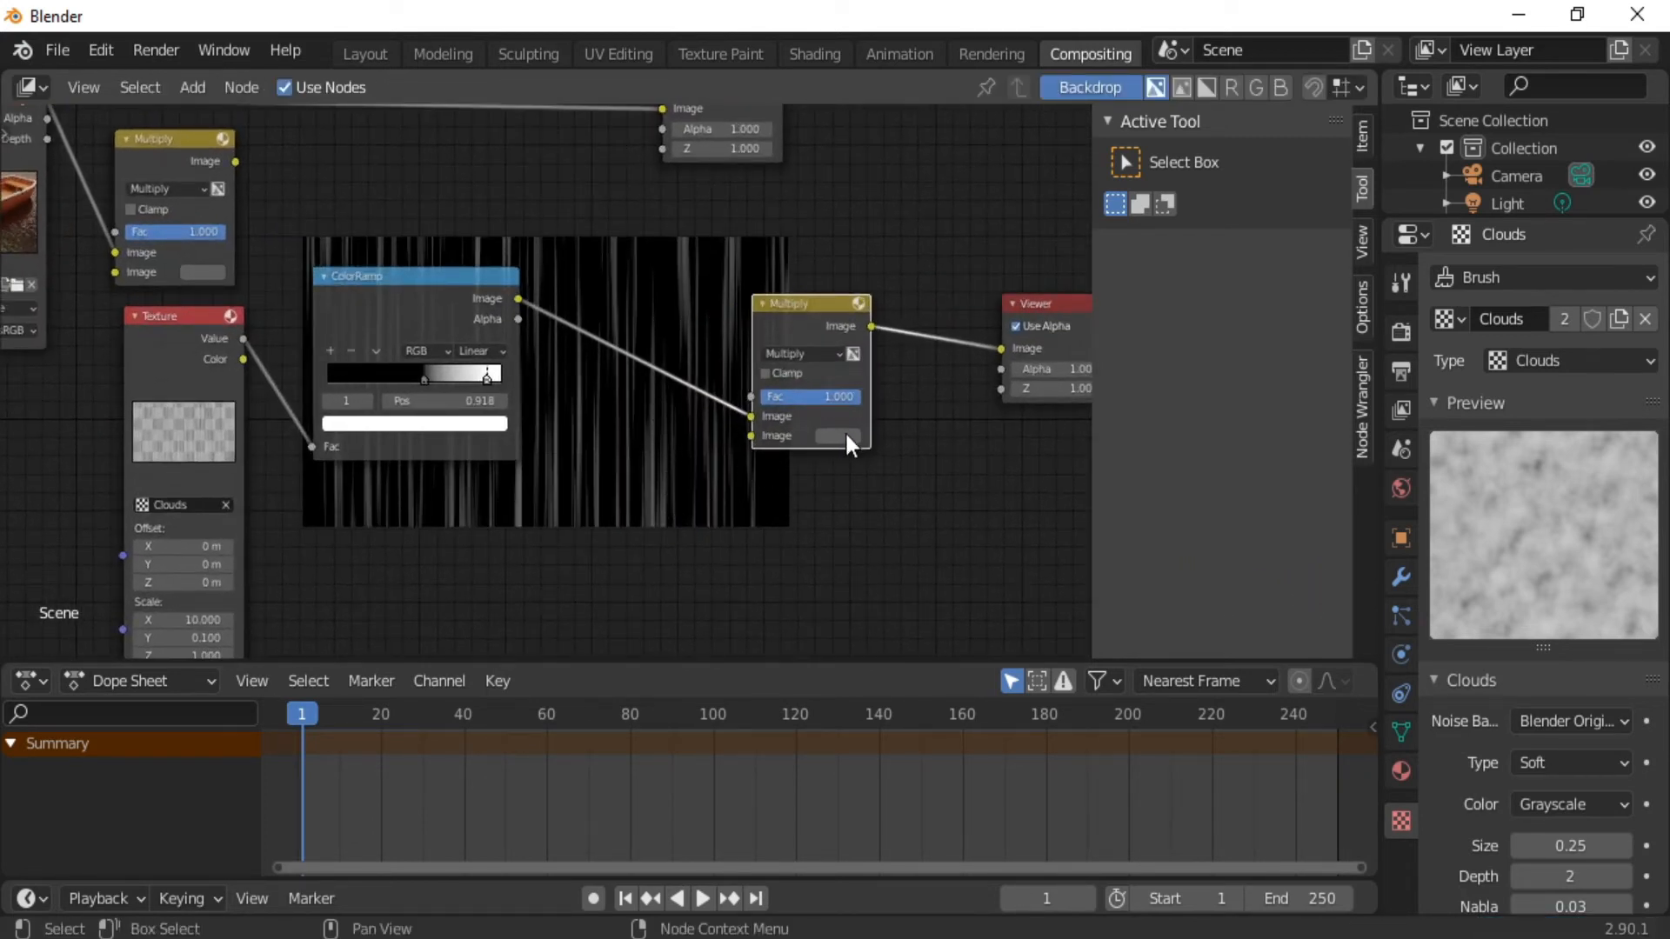
{"action": "left_click", "coordinate": [842, 435]}
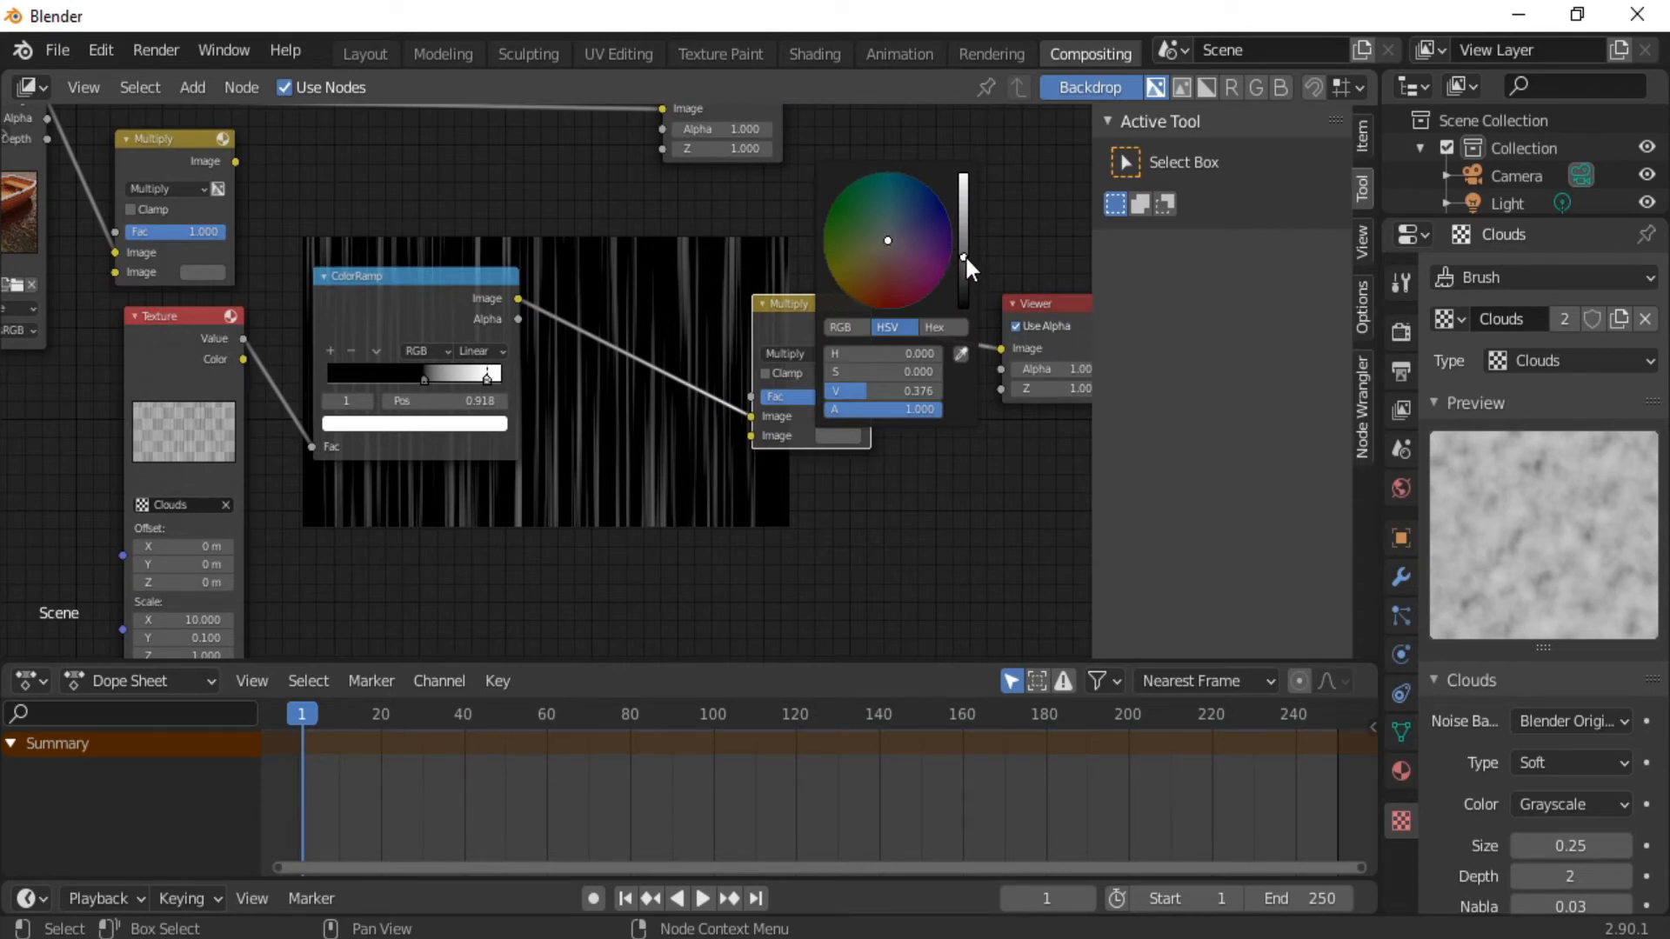
{"action": "left_click_drag", "start_coordinate": [963, 254], "coordinate": [964, 247]}
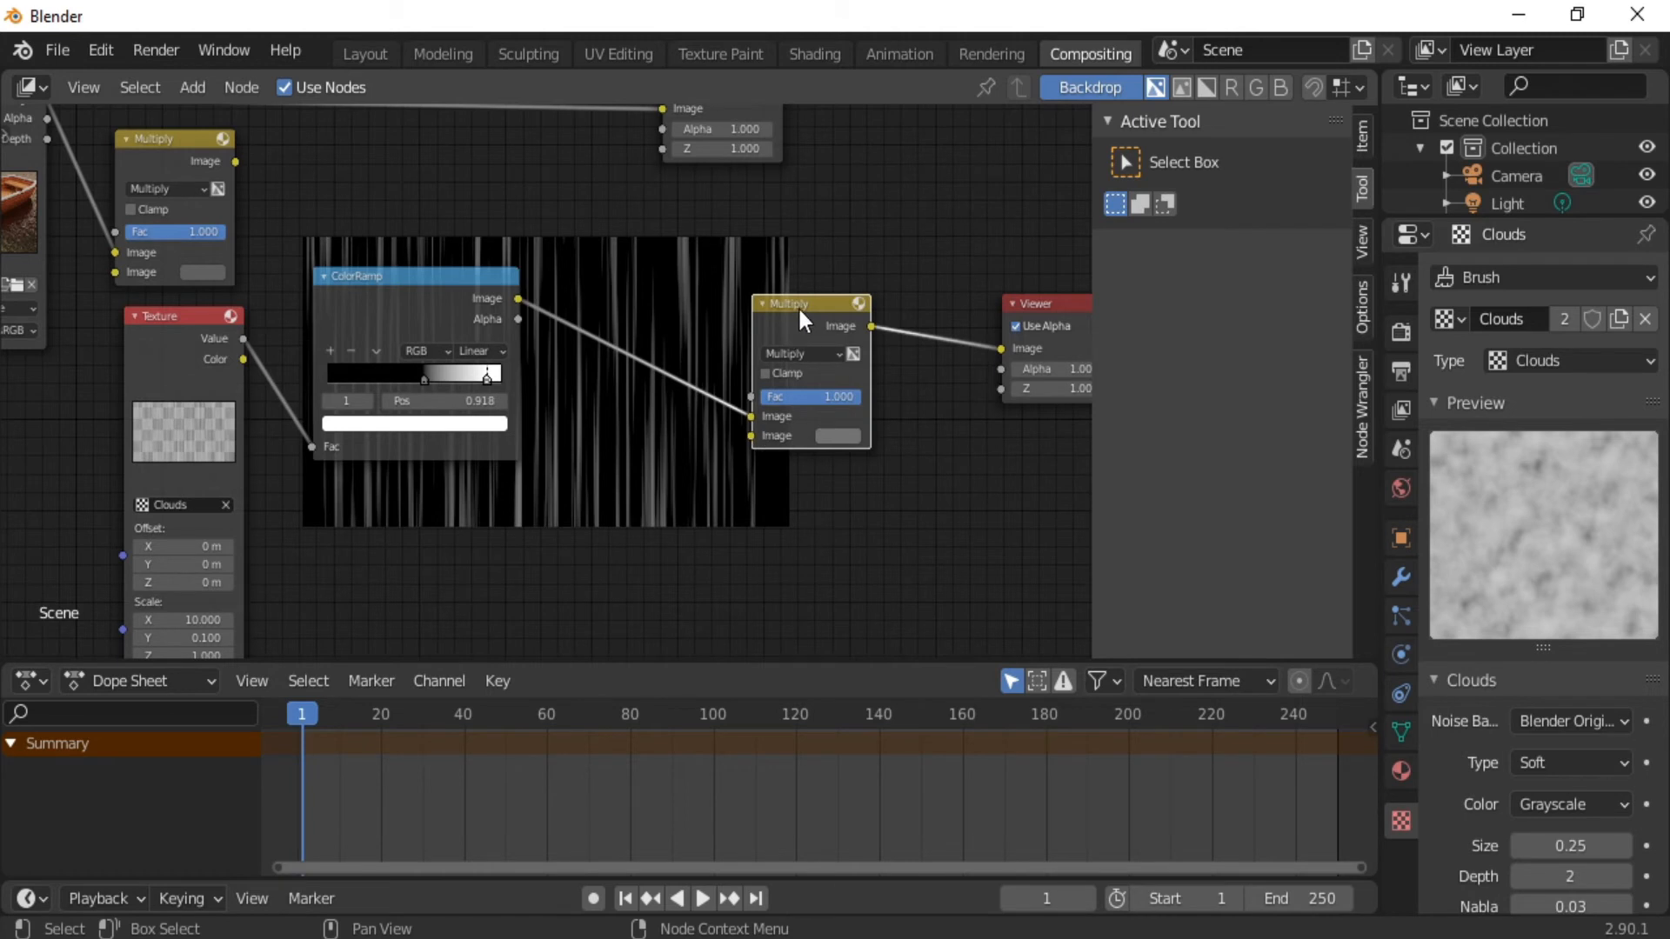
Duplicate the Multiply node that follows the ColorRamp, insert the copy before the Viewer, and set its blending mode to Add.
{"action": "key", "text": "shift+d"}
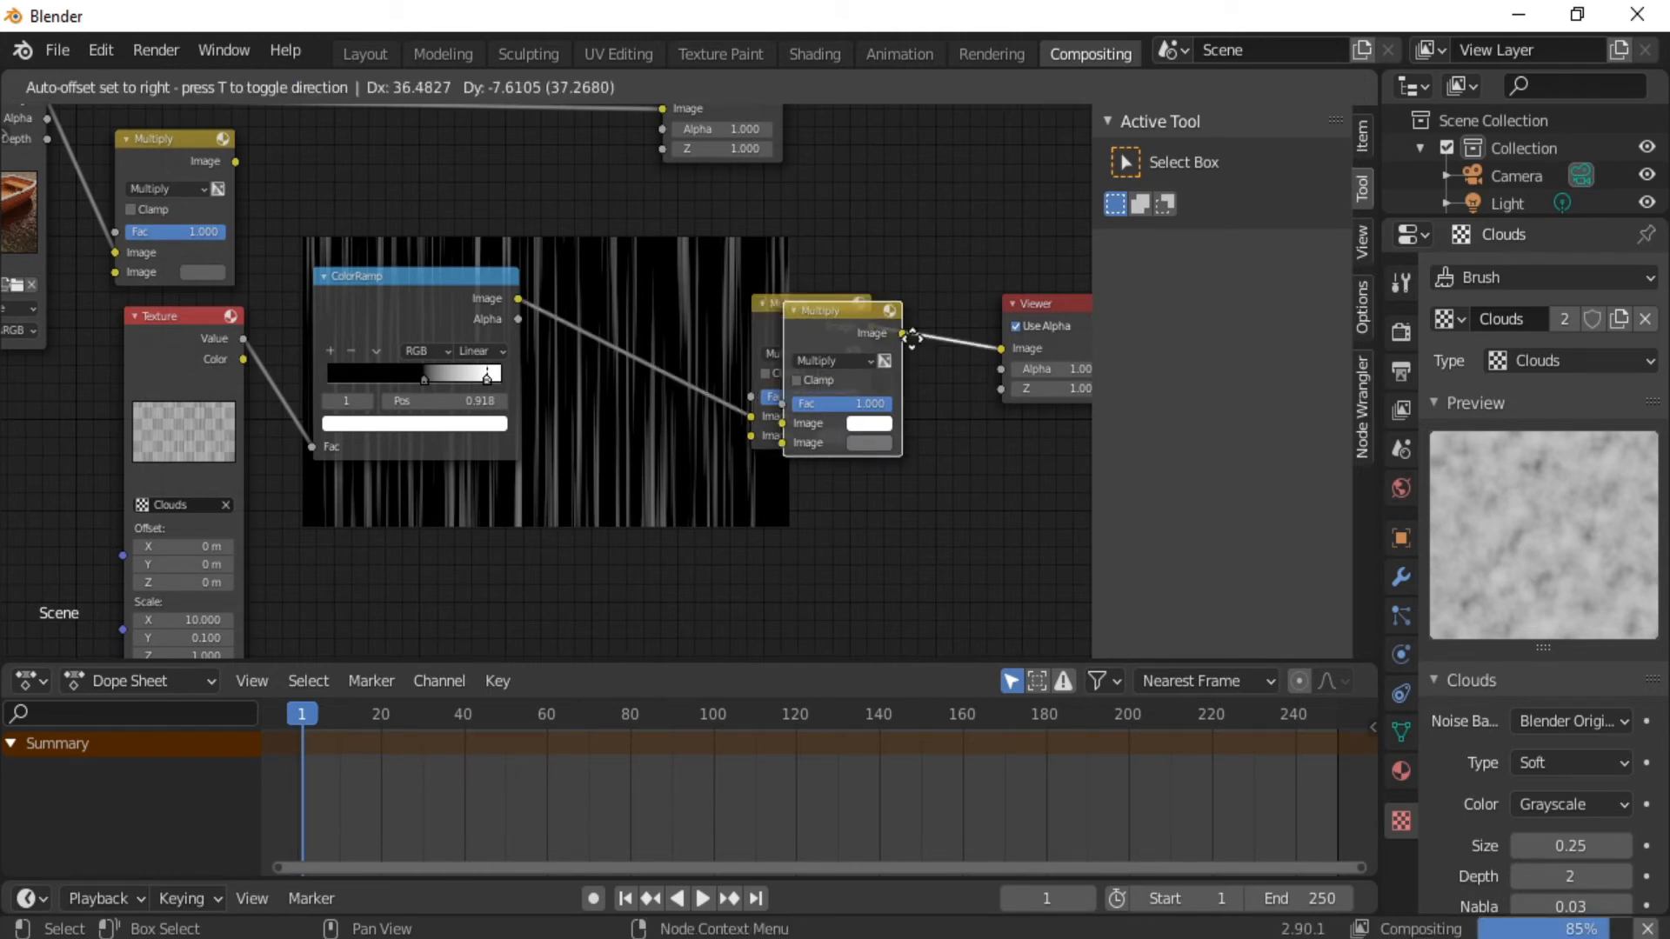
{"action": "left_click", "coordinate": [929, 334]}
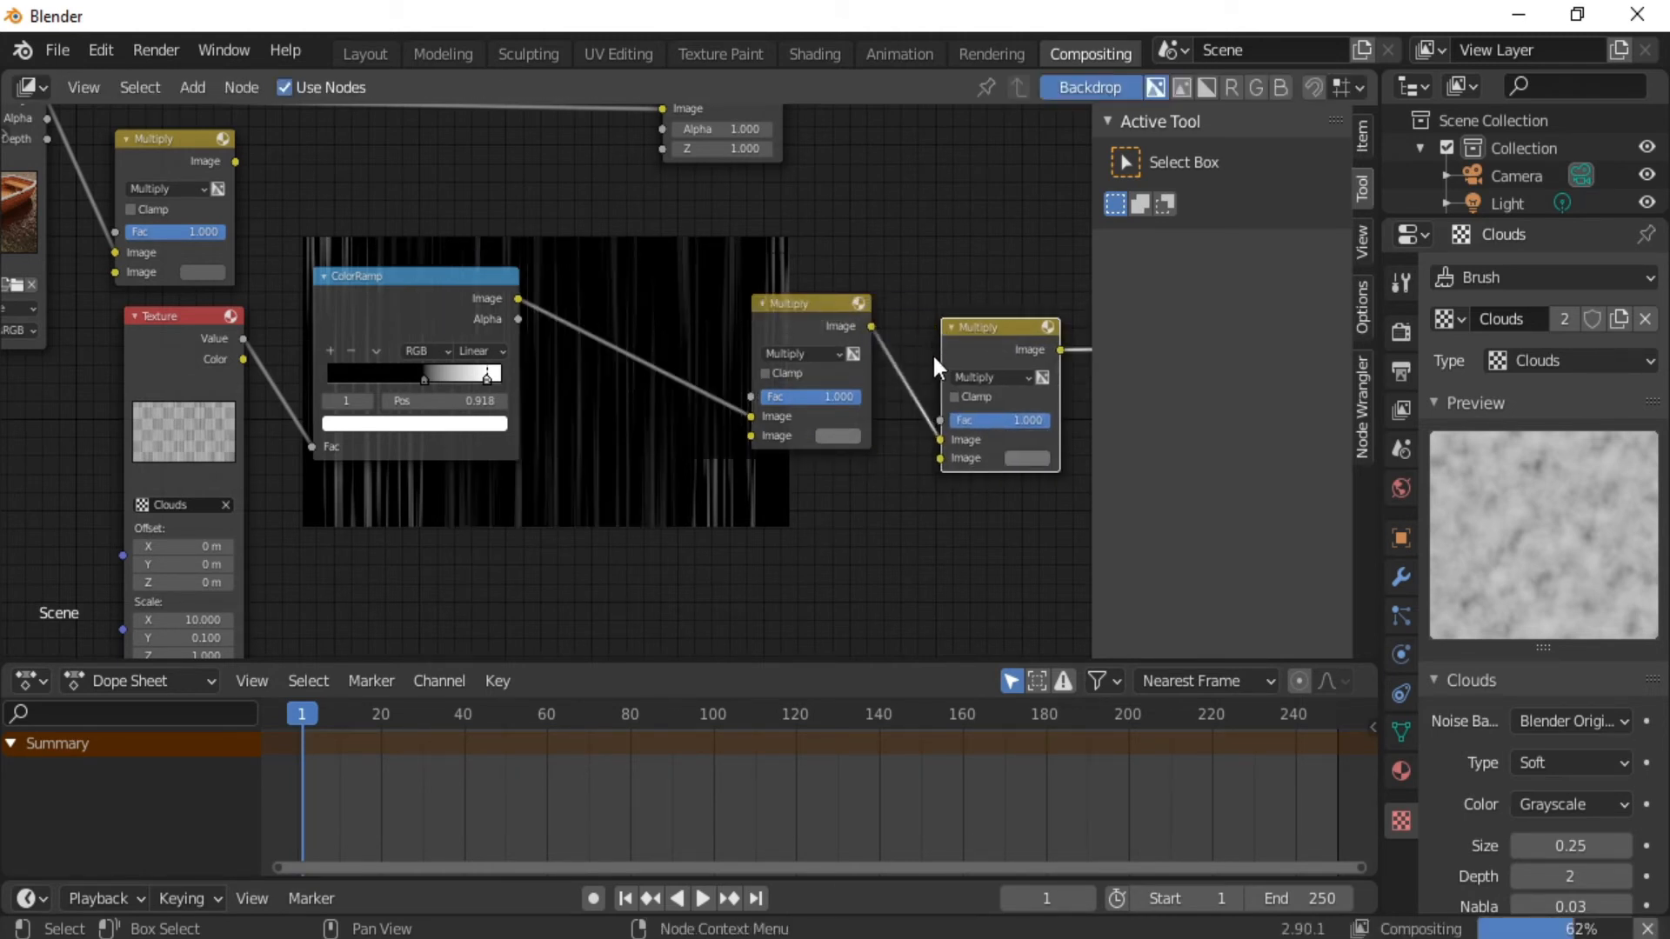
{"action": "left_click", "coordinate": [1014, 375]}
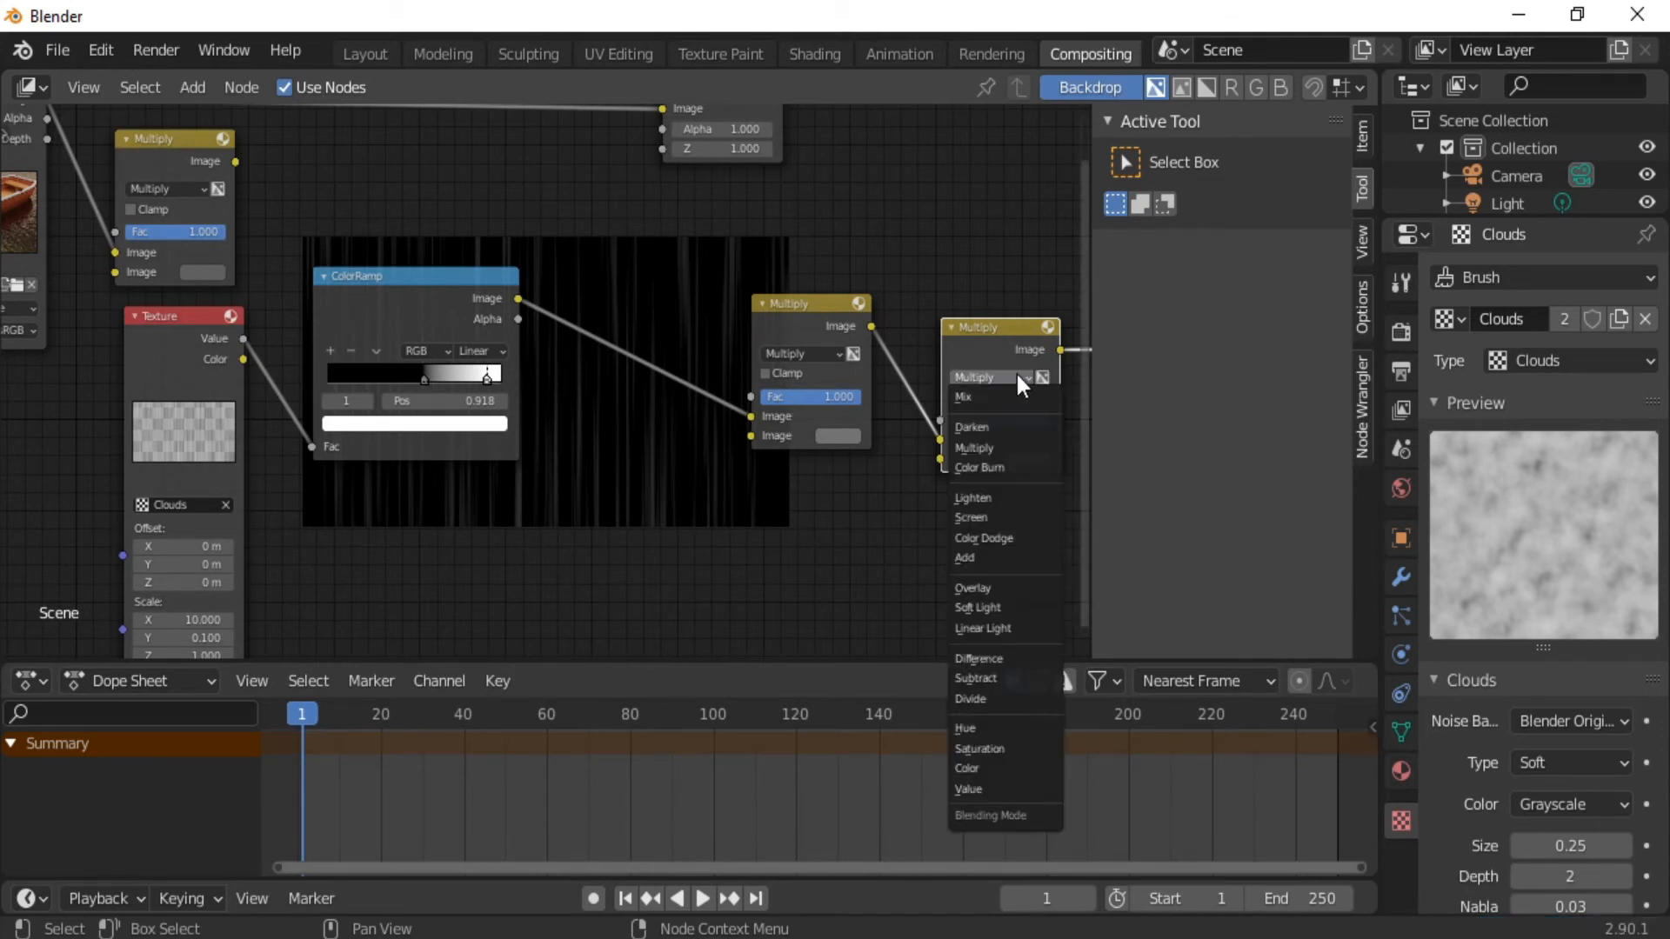
{"action": "left_click", "coordinate": [978, 557]}
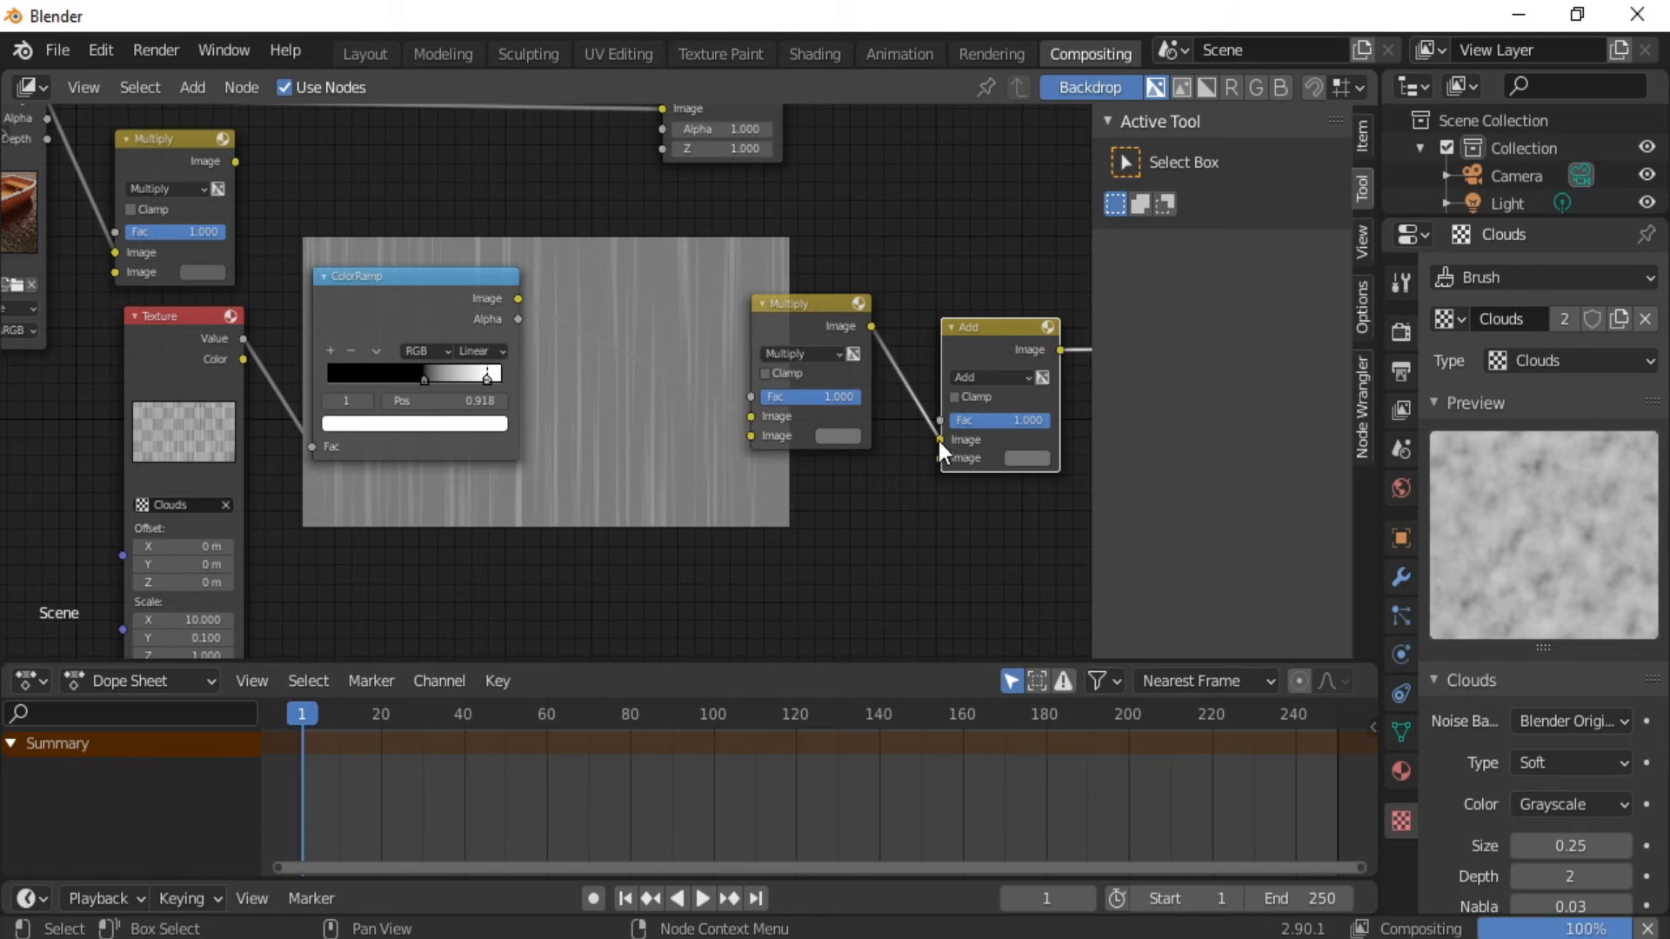
Move the Multiply link to the Add node's second Image input and connect the boat image's Image output to the first one.
{"action": "mouse_move", "coordinate": [937, 441]}
{"action": "left_mouse_down"}
{"action": "mouse_move", "coordinate": [913, 447]}
{"action": "mouse_move", "coordinate": [939, 458]}
{"action": "left_mouse_up"}
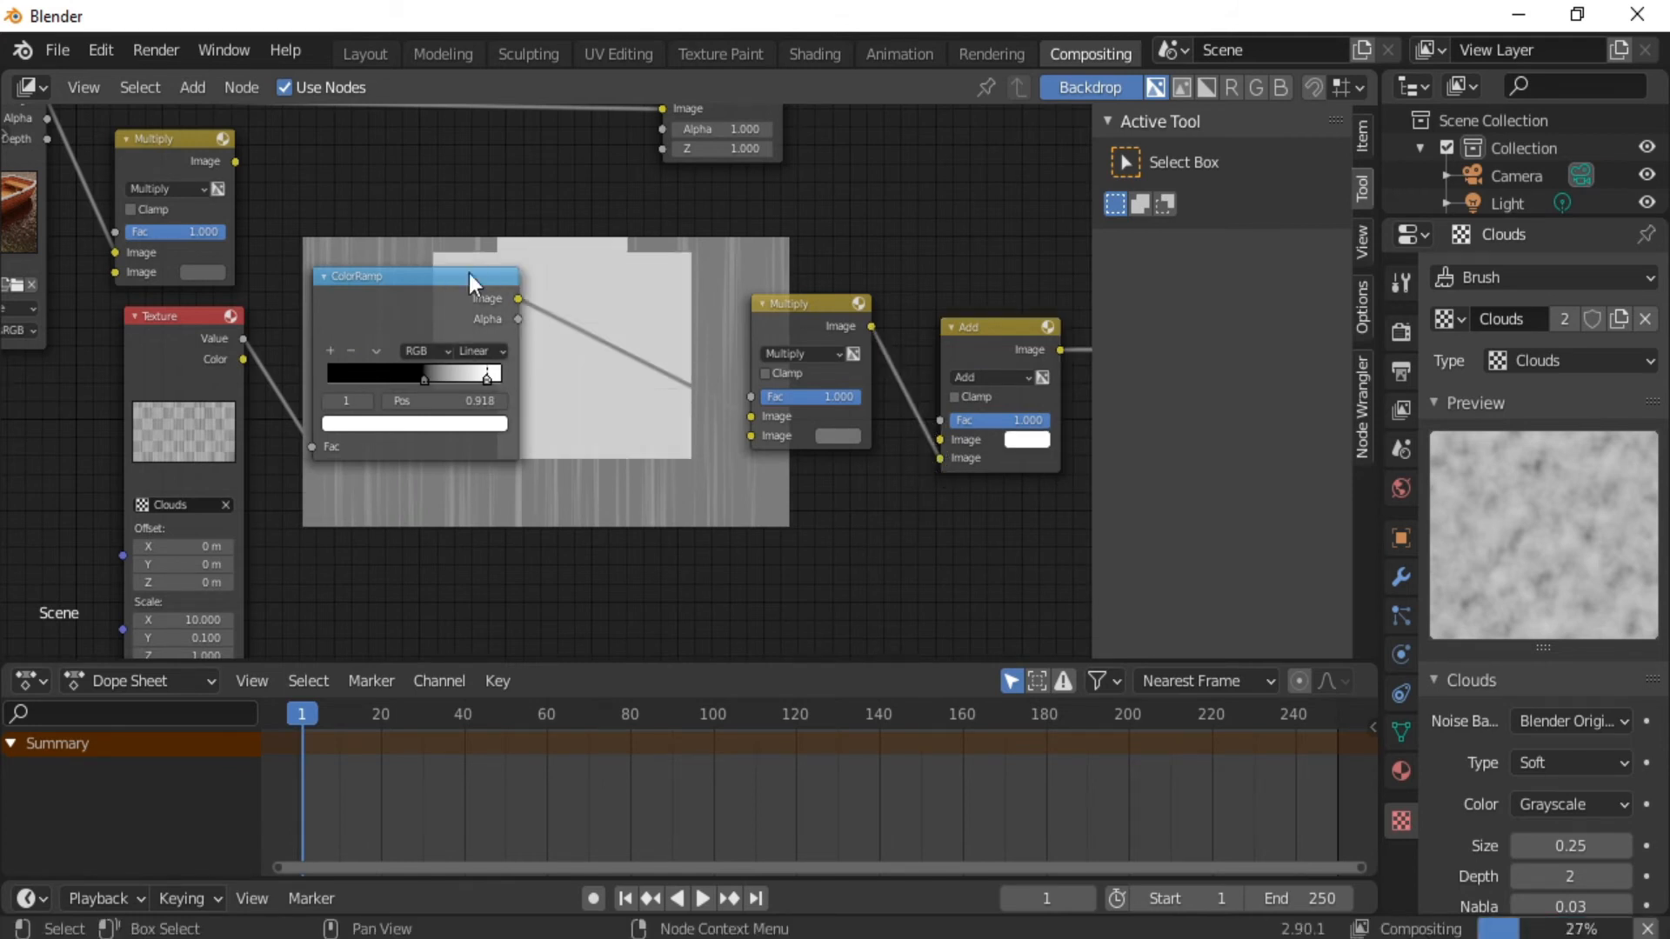
{"action": "scroll", "coordinate": [346, 323], "scroll_direction": "down", "scroll_amount": 2}
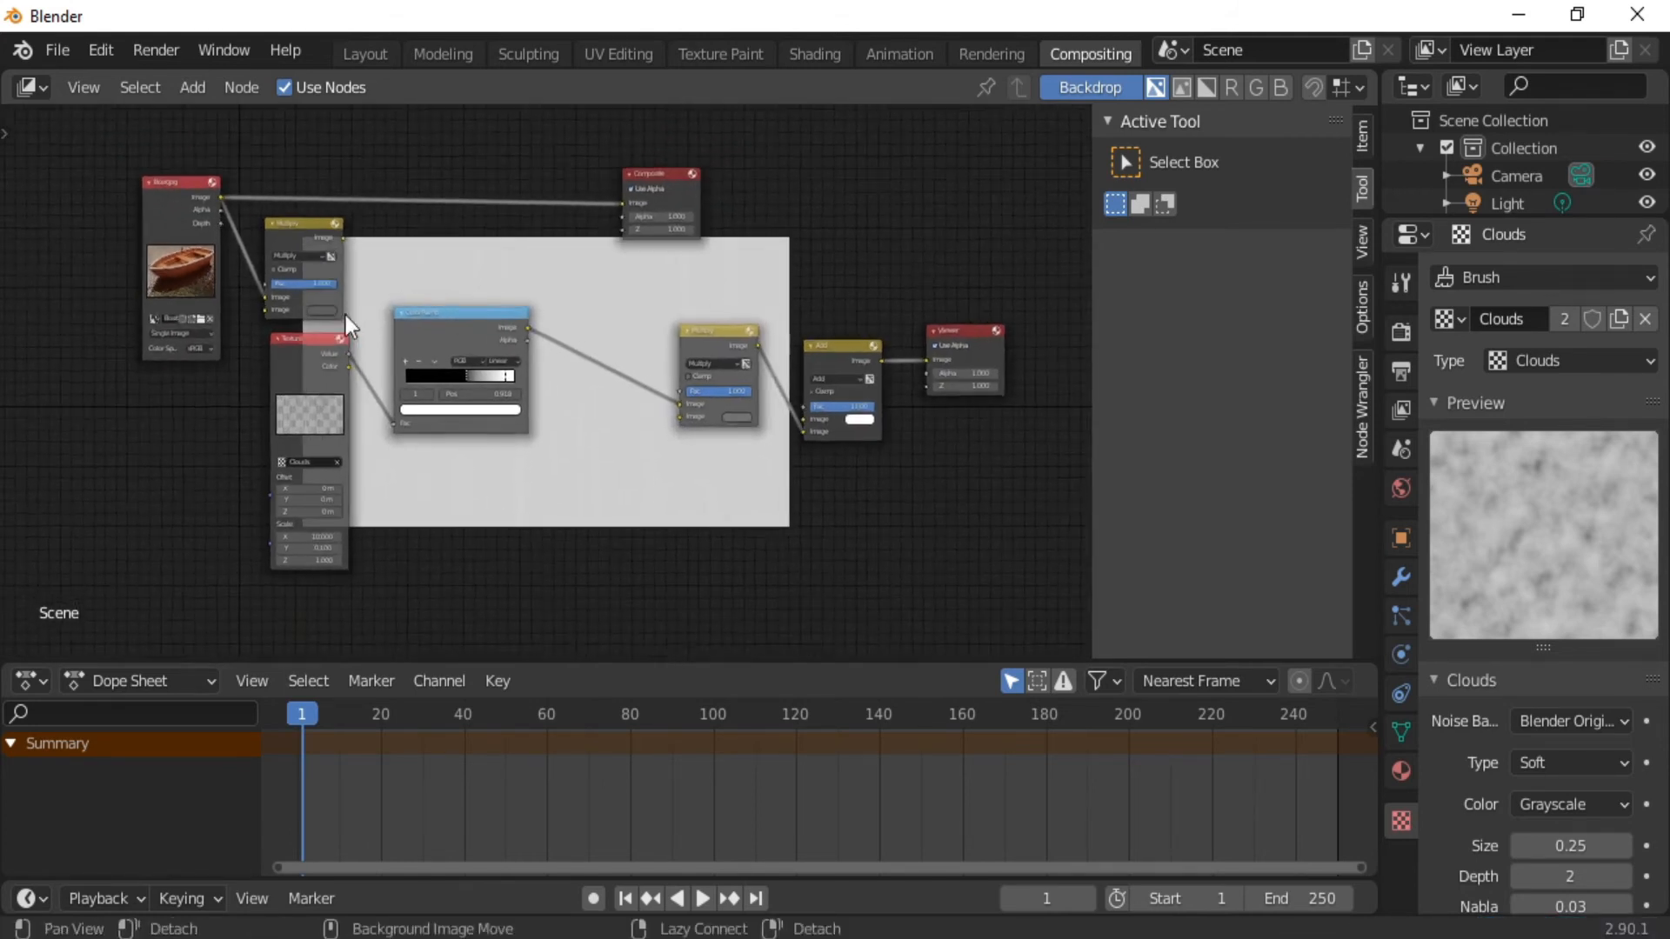
{"action": "left_click_drag", "start_coordinate": [196, 180], "coordinate": [403, 107]}
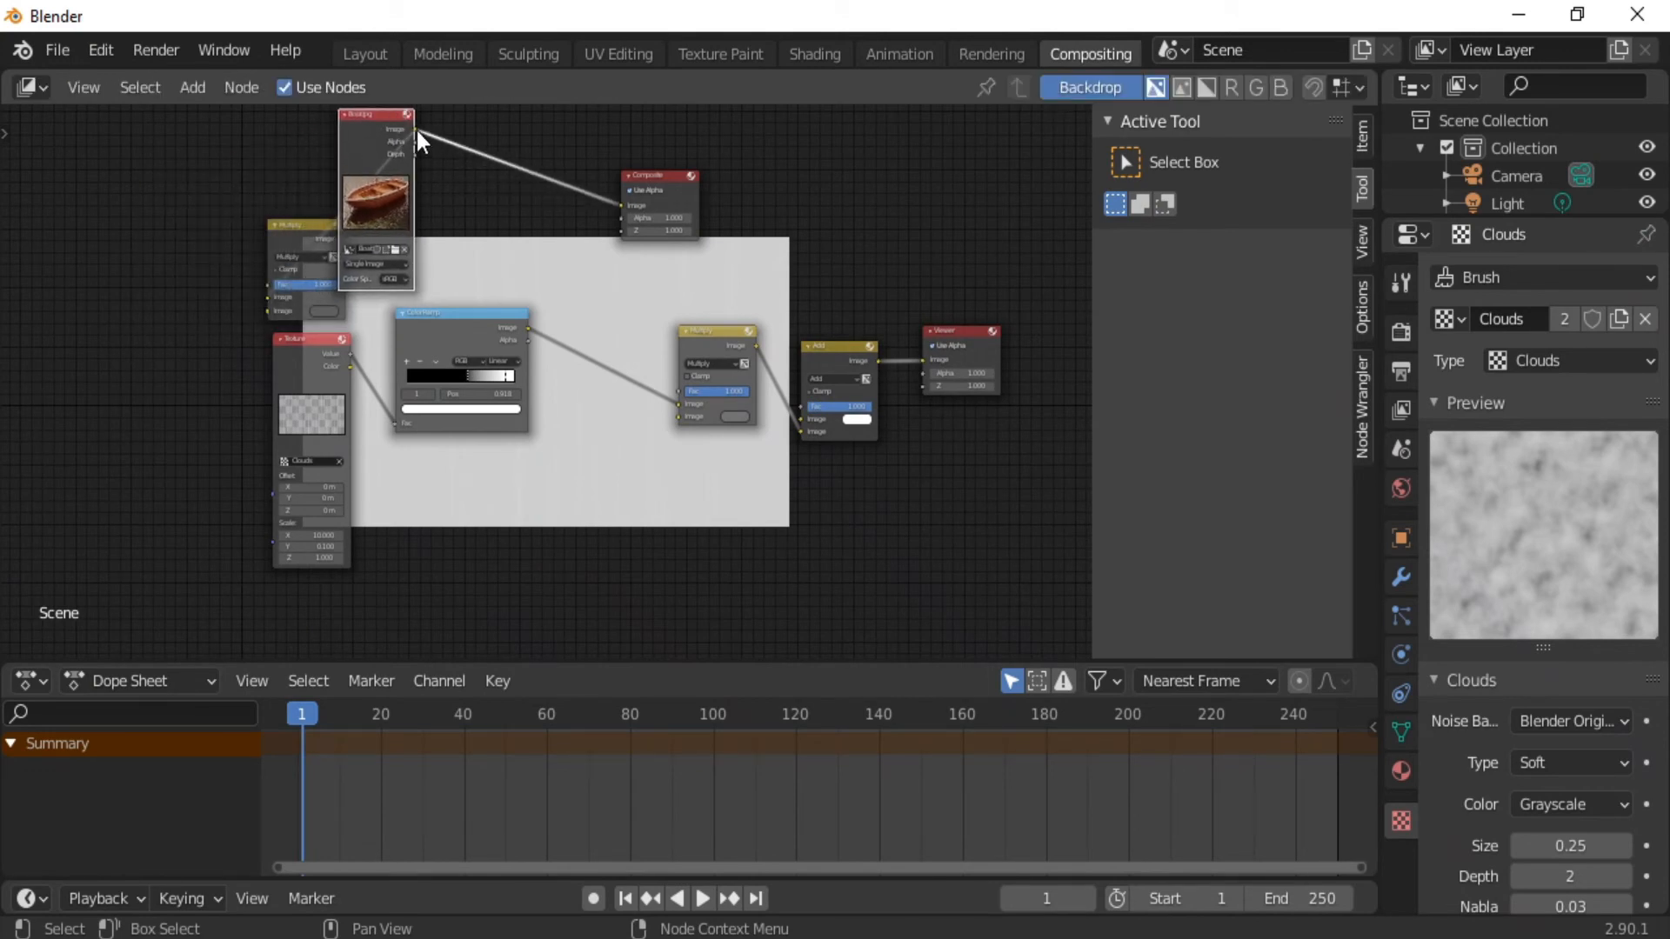
{"action": "left_click_drag", "start_coordinate": [416, 130], "coordinate": [797, 422]}
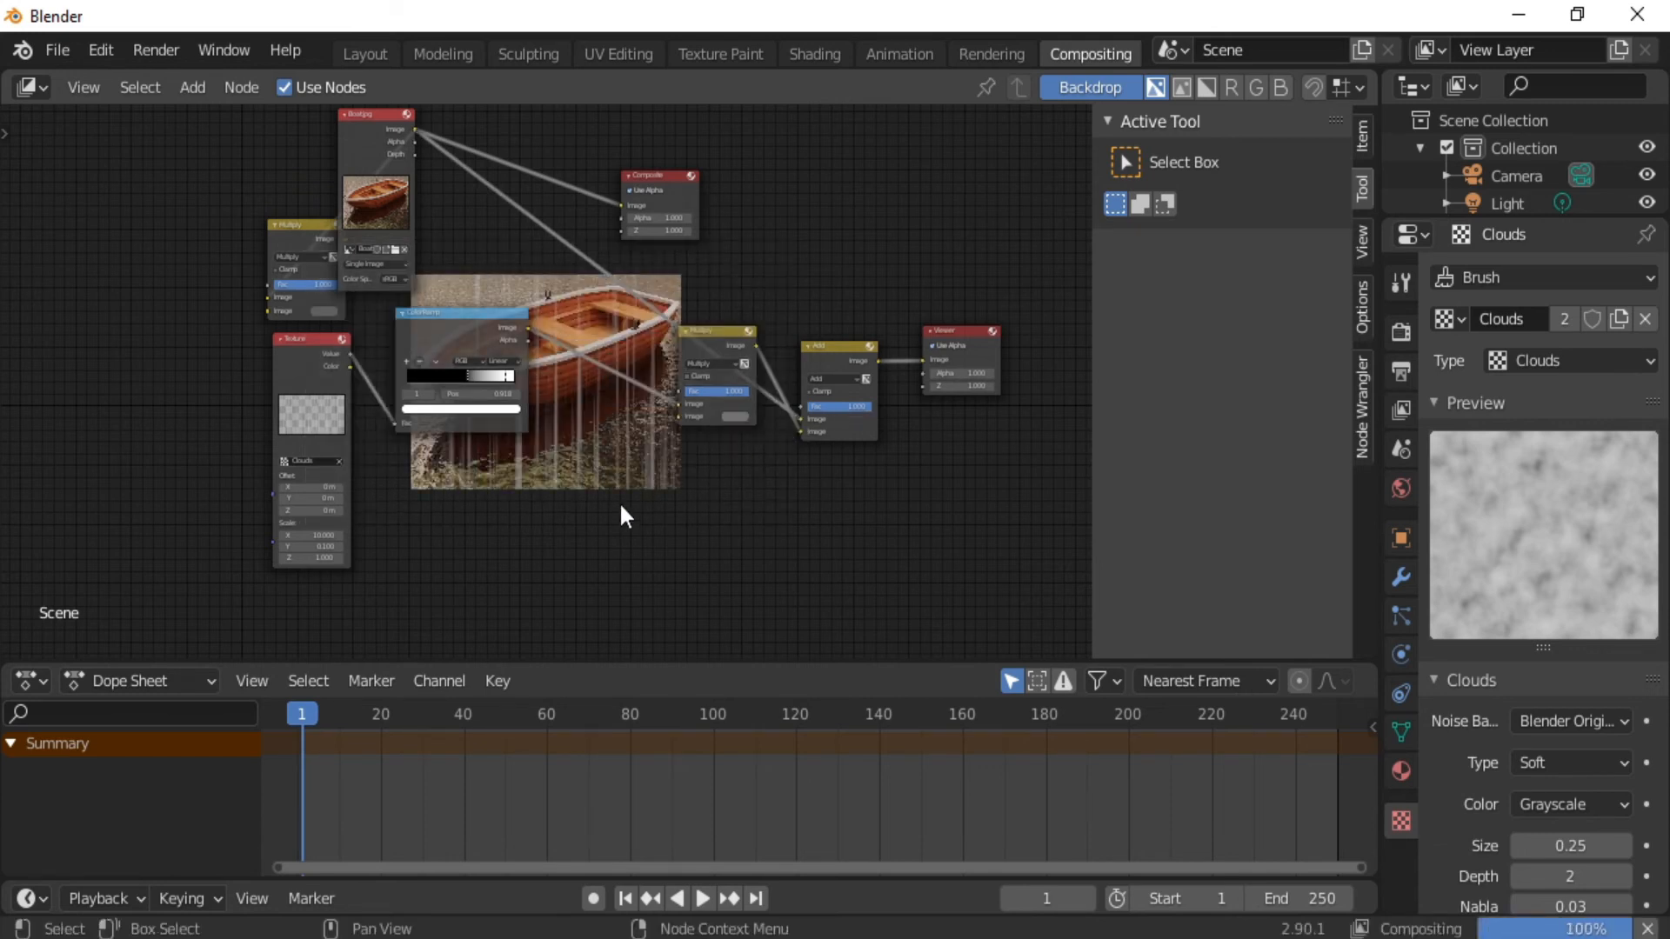
{"action": "middle_click_drag", "start_coordinate": [607, 512], "coordinate": [613, 367], "text": "ctrl"}
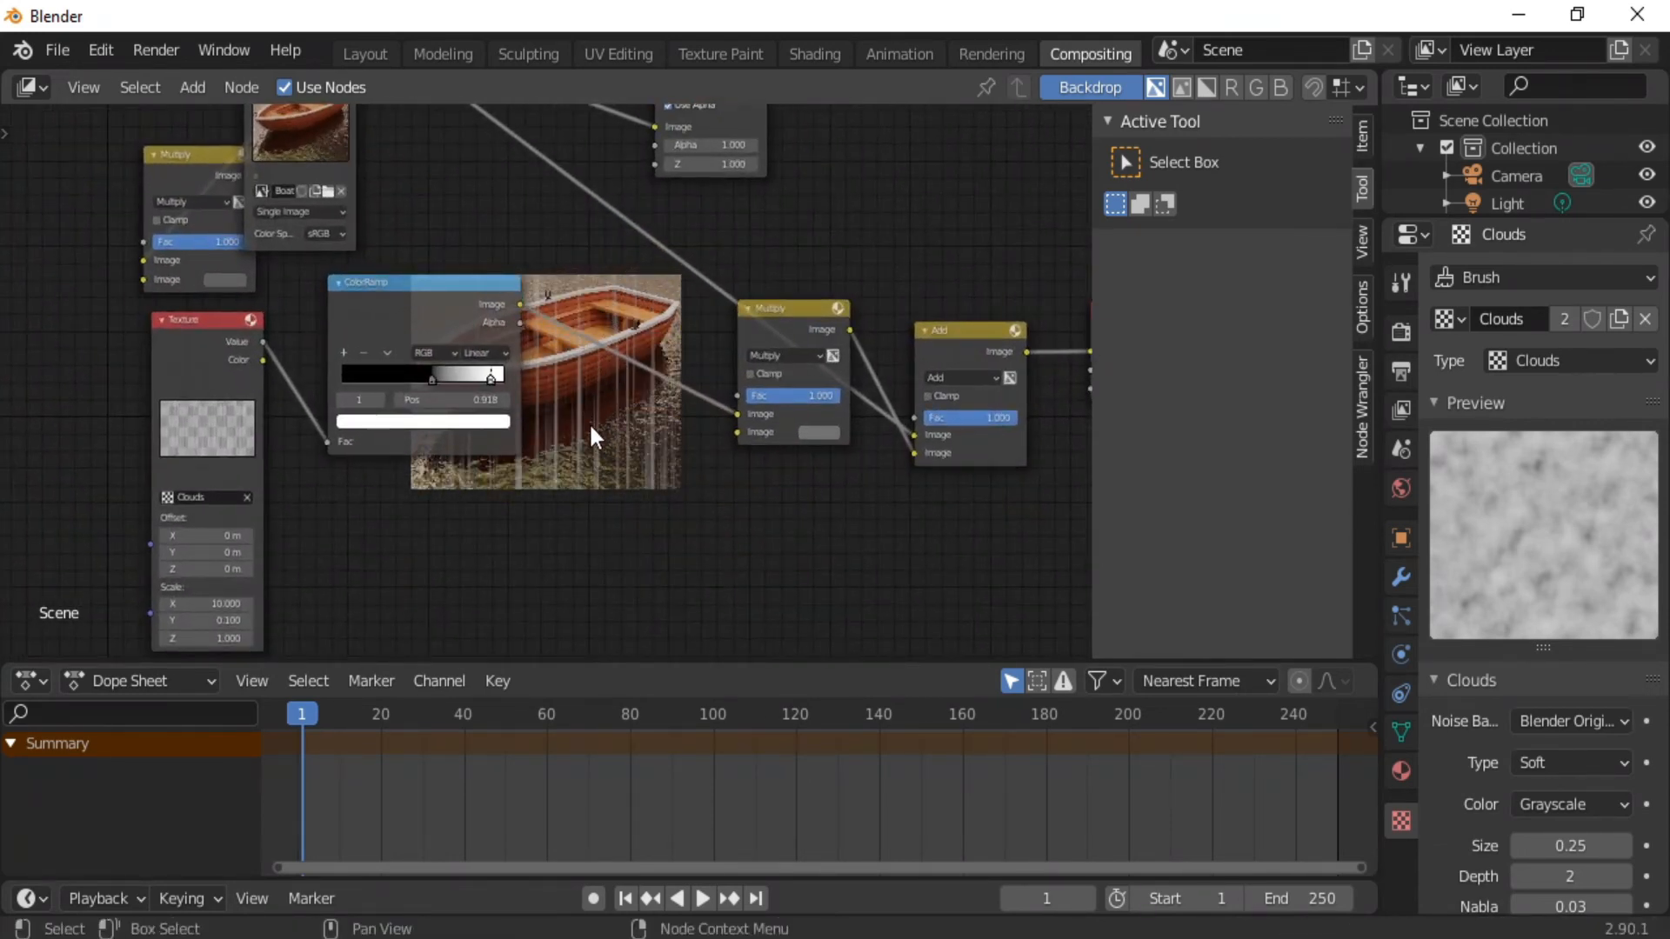
Enlarge the backdrop preview to examine the streaks over the boat image, and check the Add node's factor.
{"action": "key", "text": "alt+v"}
{"action": "key", "text": "alt+v"}
{"action": "key", "text": "alt+v"}
{"action": "key", "text": "alt+v"}
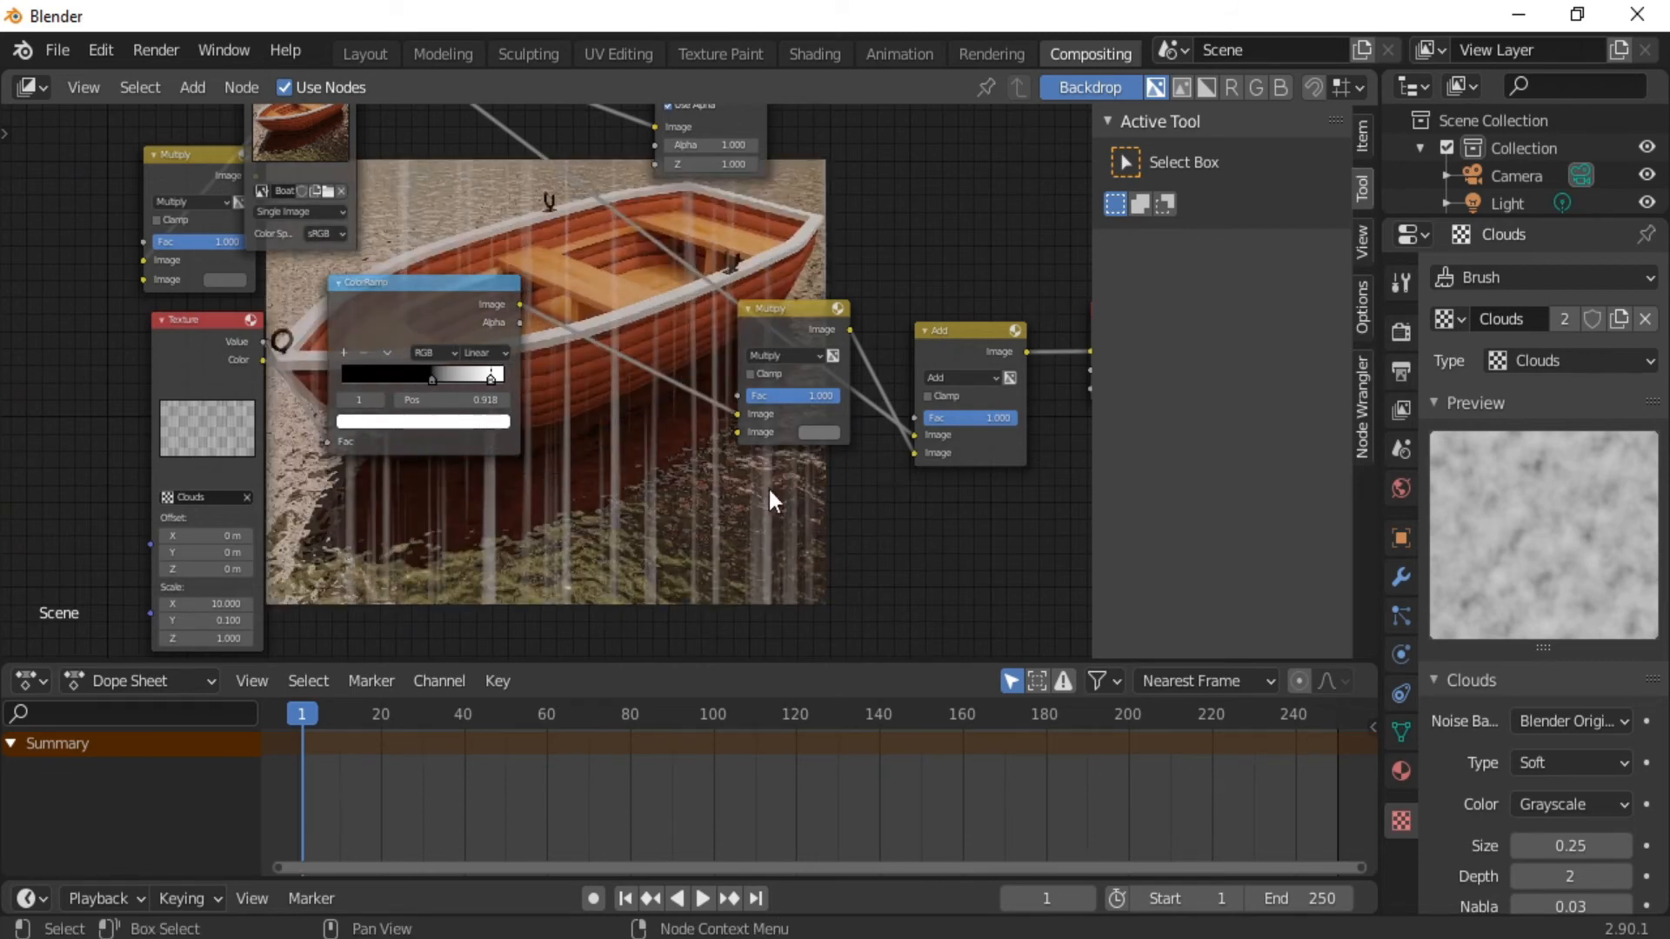
{"action": "middle_click_drag", "start_coordinate": [977, 471], "coordinate": [648, 368]}
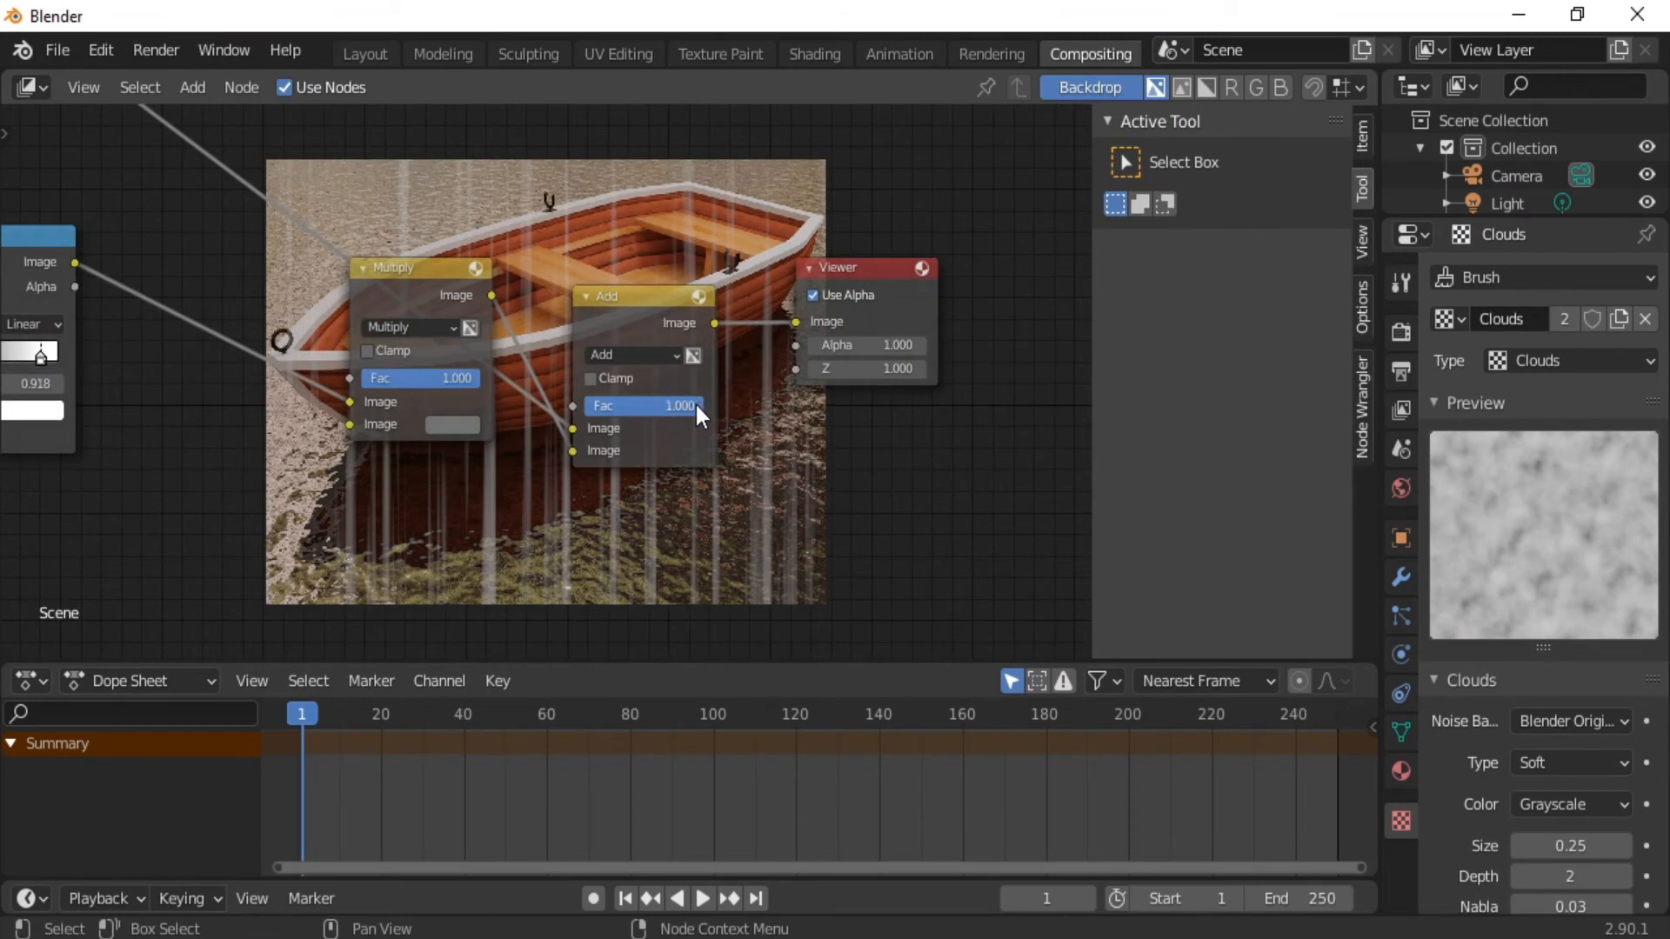
{"action": "mouse_move", "coordinate": [695, 401]}
{"action": "left_mouse_down"}
{"action": "mouse_move", "coordinate": [650, 401]}
{"action": "mouse_move", "coordinate": [704, 402]}
{"action": "left_mouse_up"}
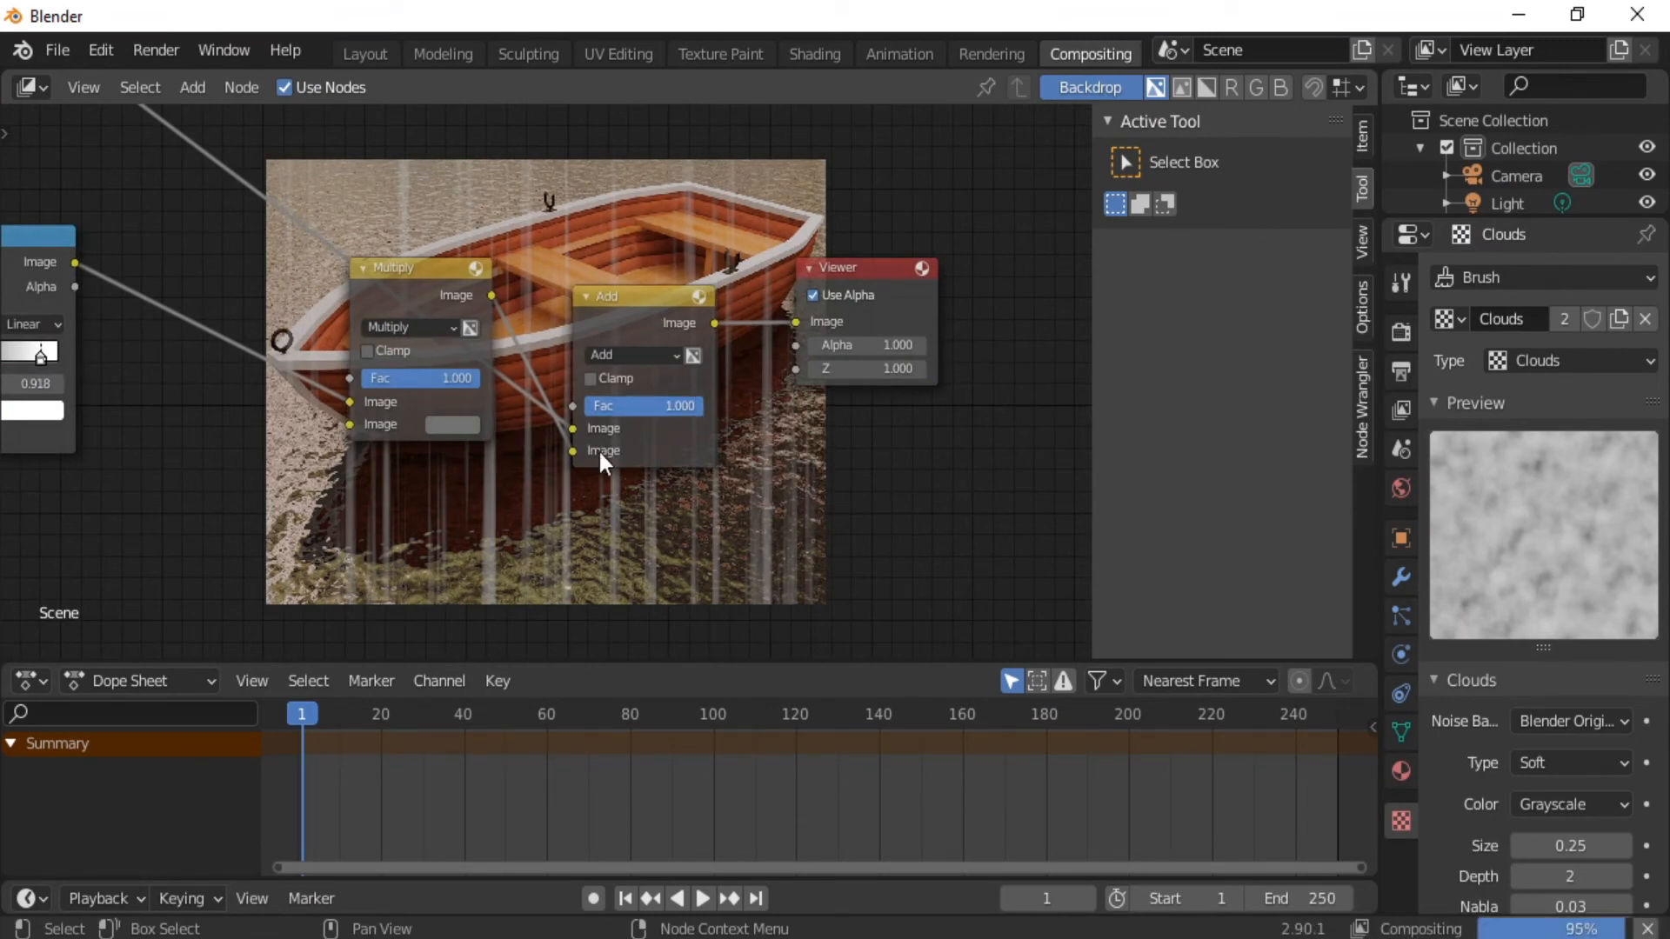
Set the Clouds Texture node's X scale to 20 and shift the ColorRamp's black stop to position 0.505.
{"action": "left_click_drag", "start_coordinate": [377, 494], "coordinate": [988, 462], "text": "alt"}
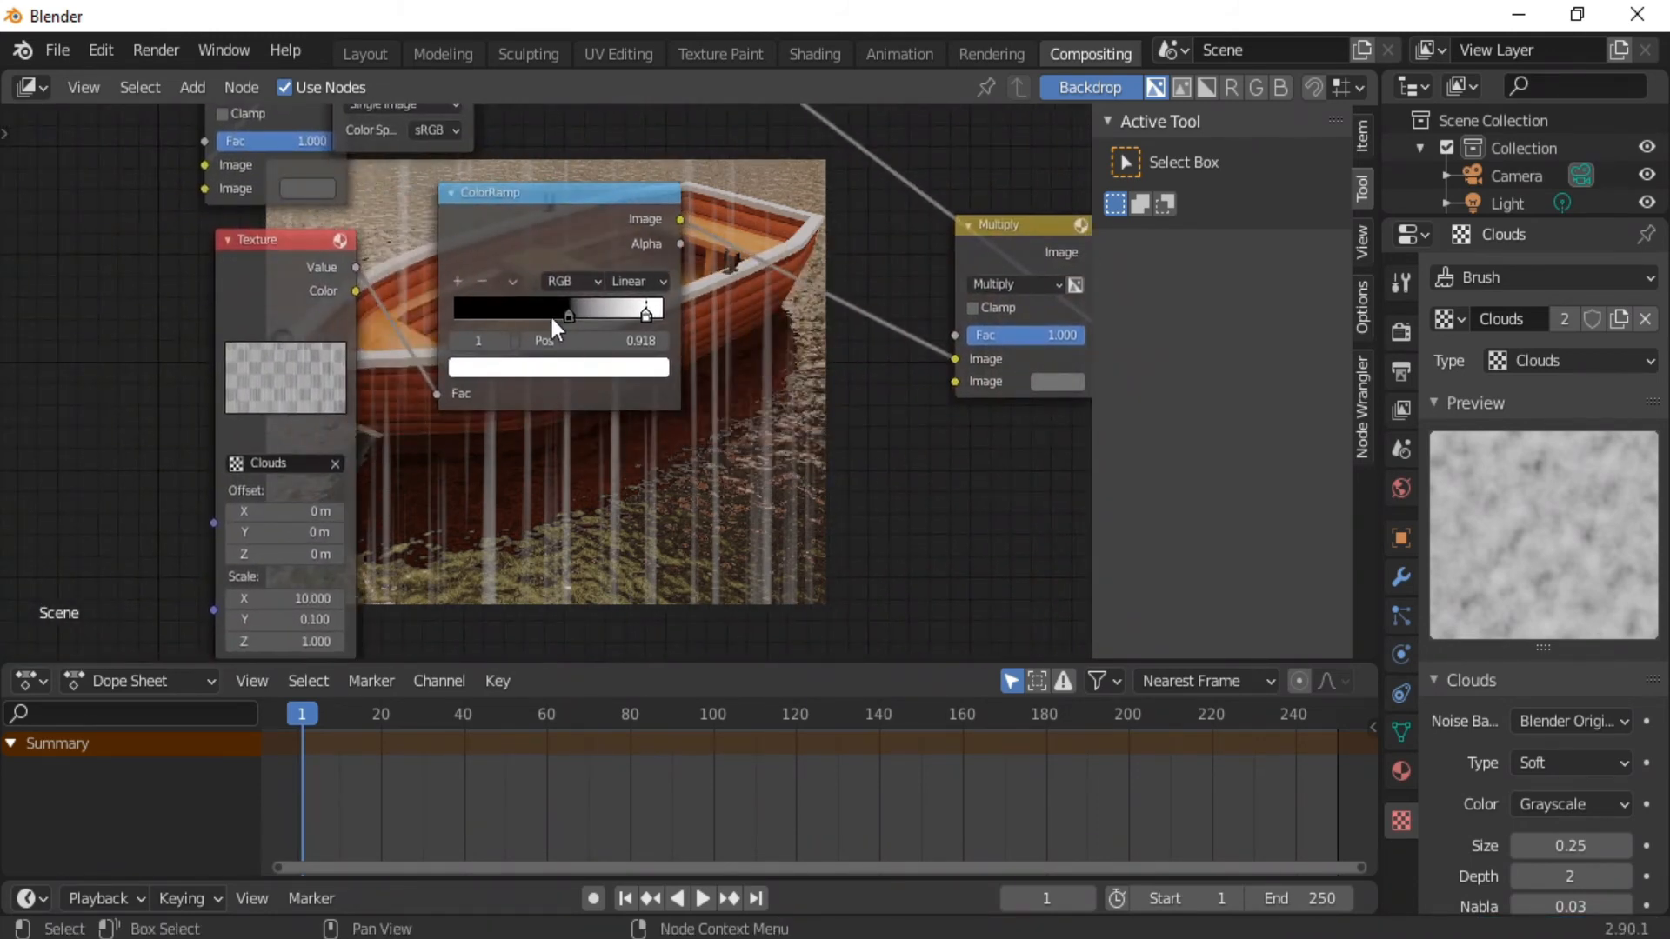
{"action": "left_click", "coordinate": [311, 600]}
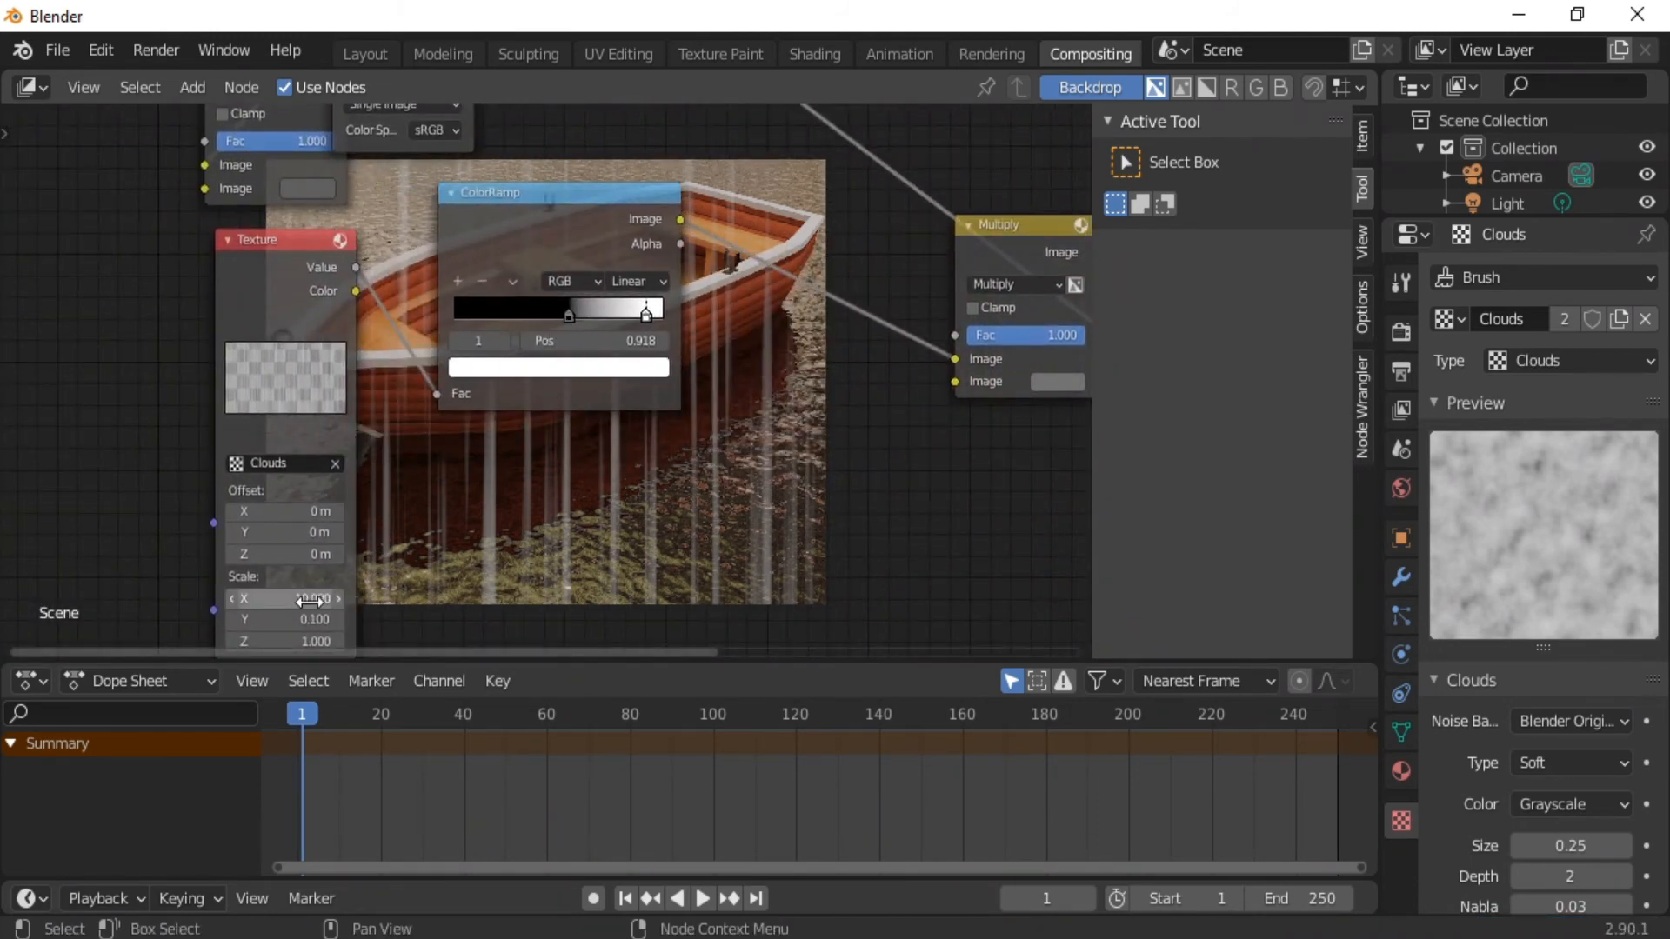
{"action": "type", "text": "10.0"}
{"action": "key", "text": "Return"}
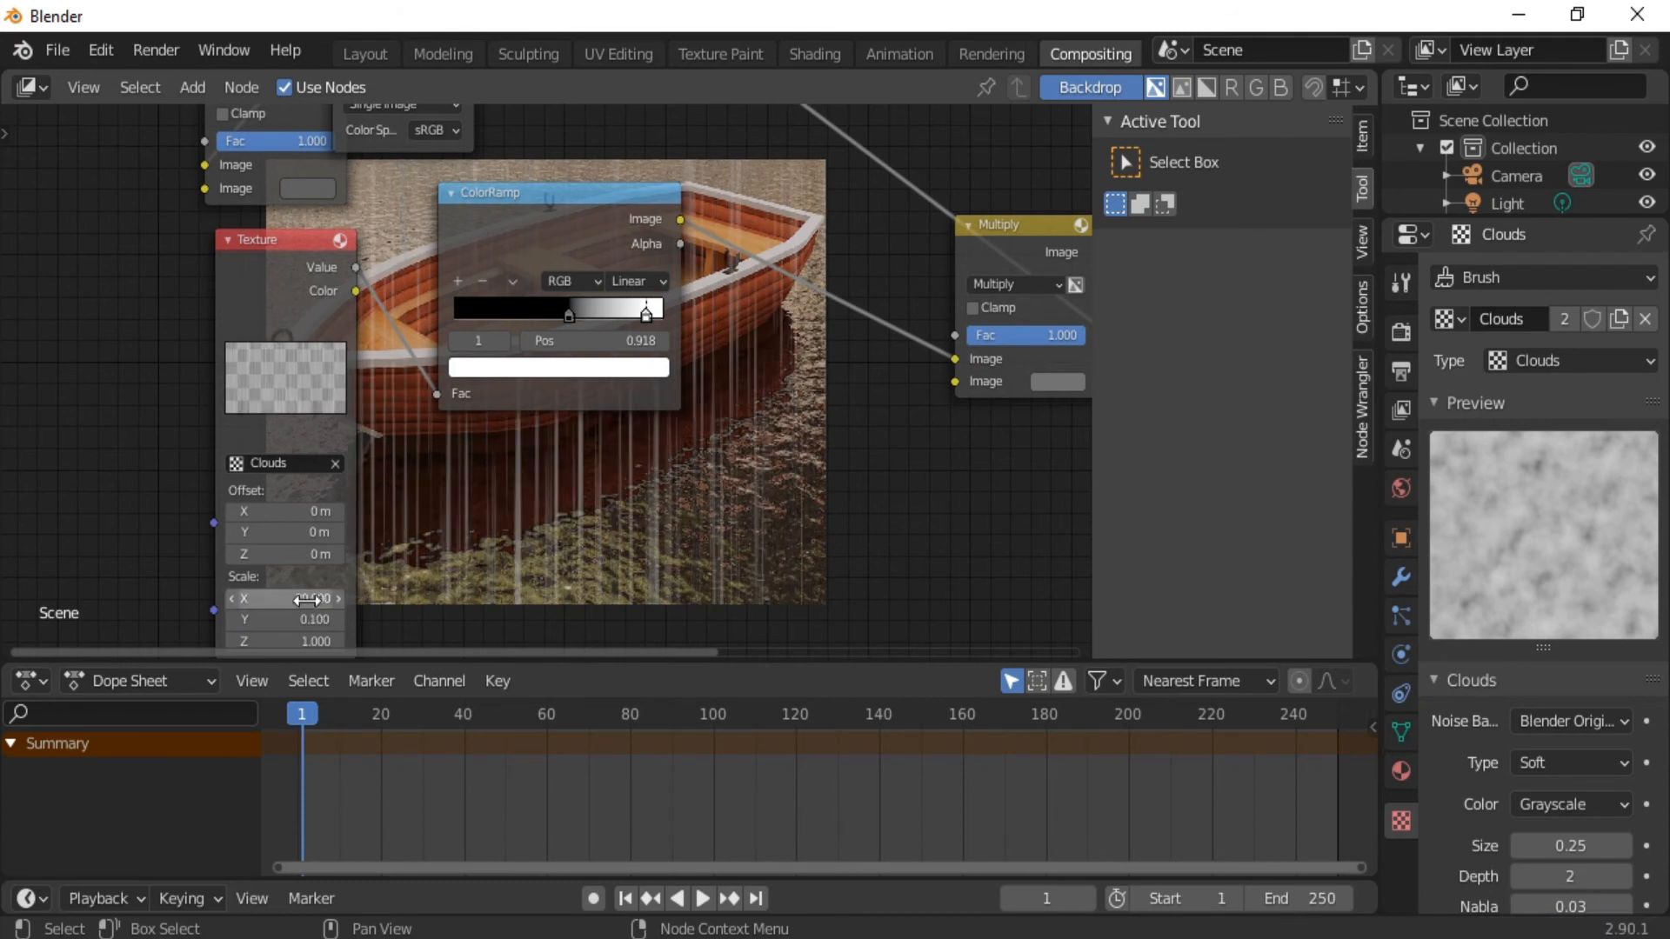
{"action": "mouse_move", "coordinate": [567, 313]}
{"action": "left_mouse_down"}
{"action": "mouse_move", "coordinate": [583, 313]}
{"action": "mouse_move", "coordinate": [556, 315]}
{"action": "left_mouse_up"}
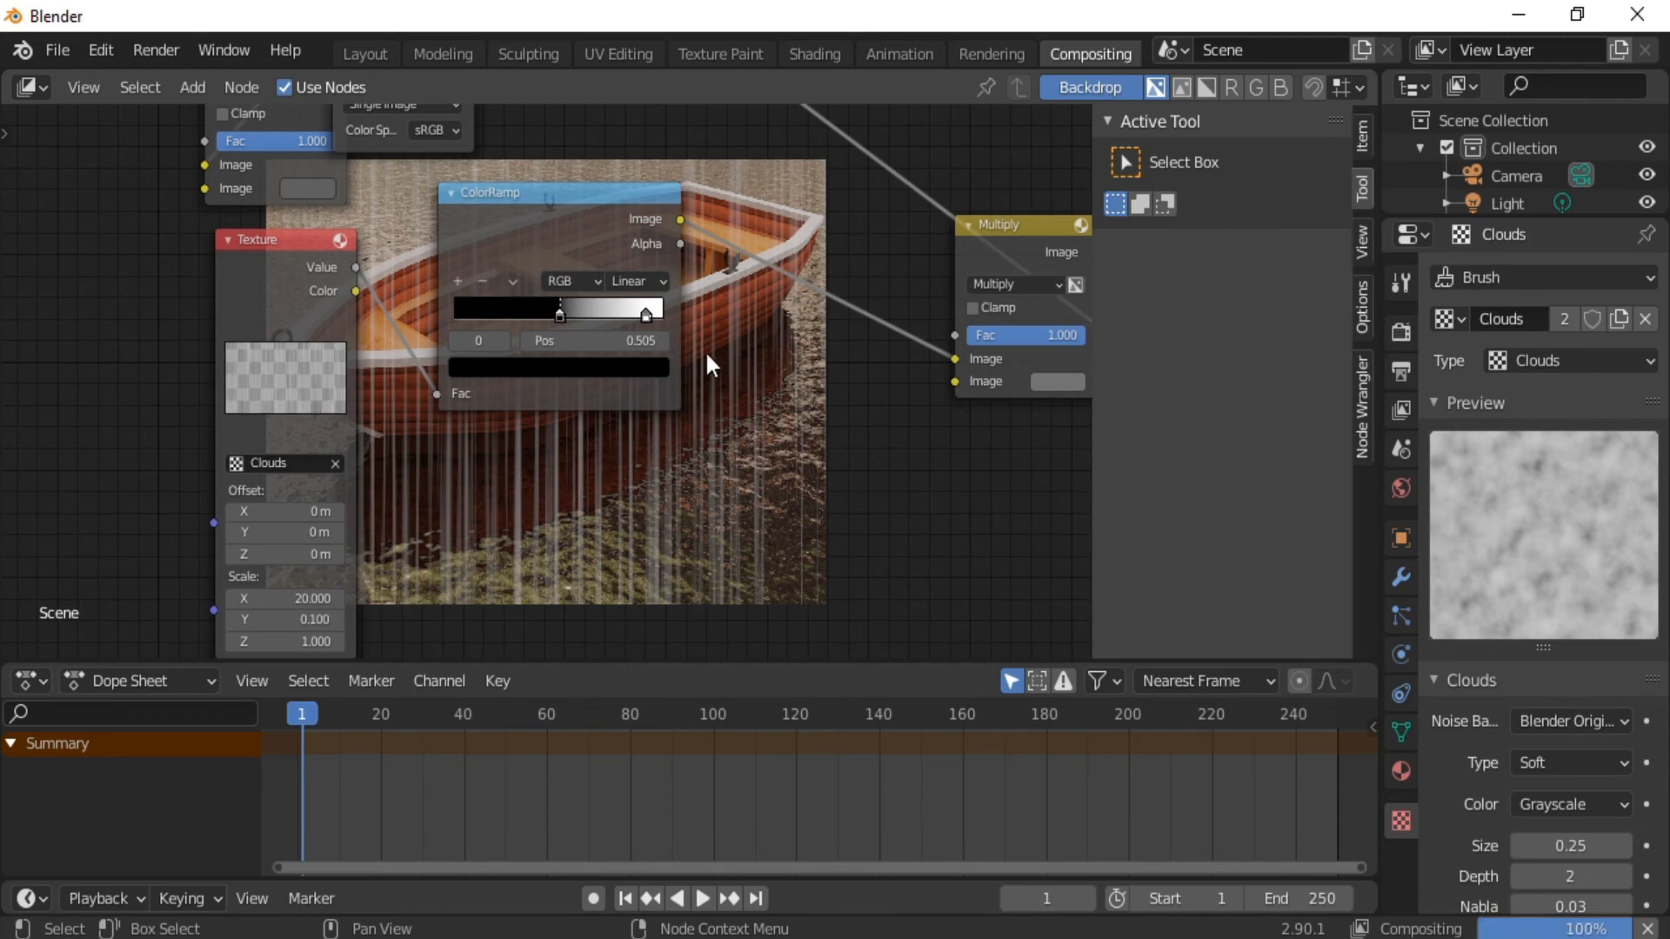
Slightly darken the grey second Image color of the Multiply node located above the Texture node.
{"action": "left_click_drag", "start_coordinate": [786, 364], "coordinate": [231, 480], "text": "alt"}
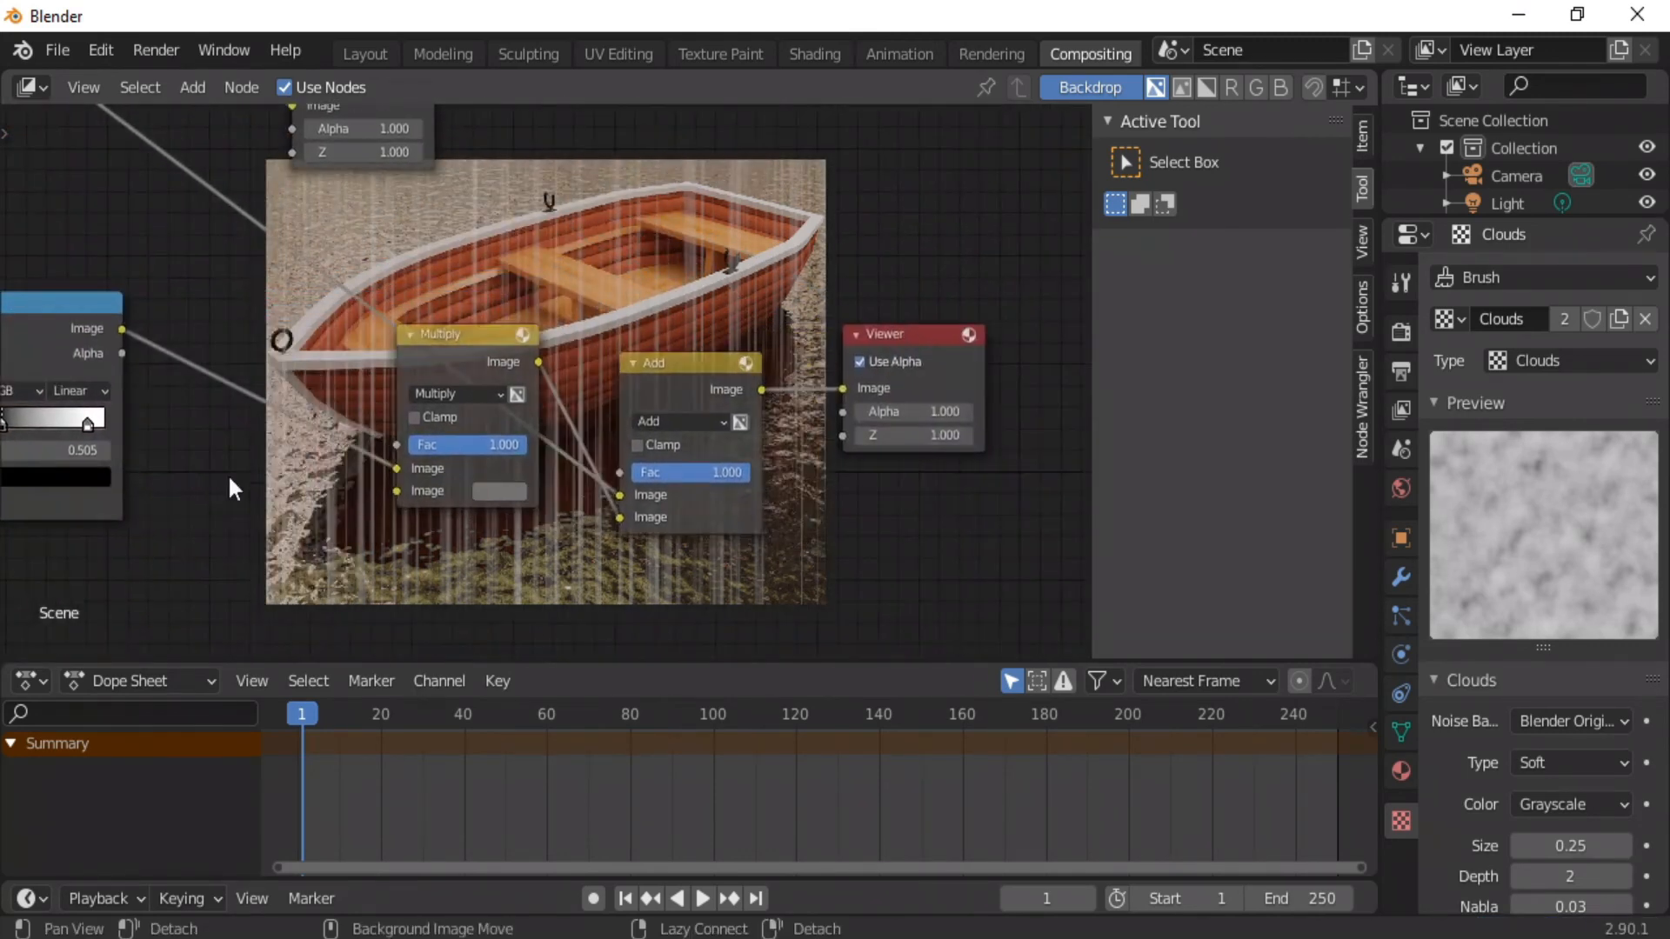
{"action": "left_click_drag", "start_coordinate": [818, 427], "coordinate": [77, 417], "text": "alt"}
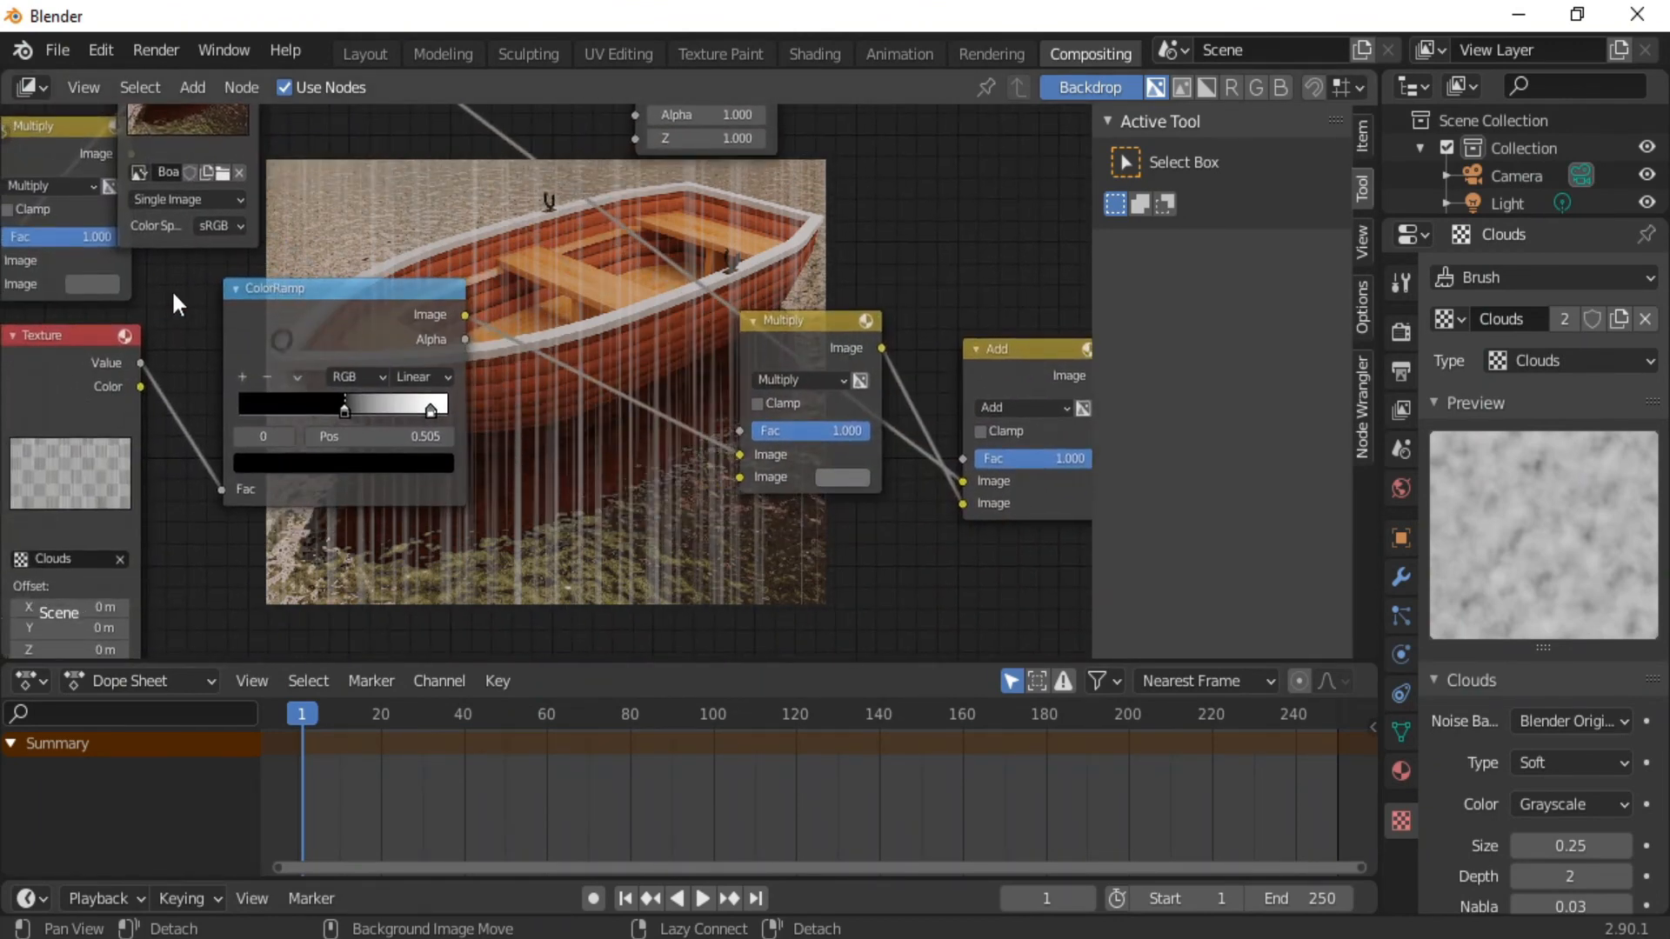
{"action": "left_click_drag", "start_coordinate": [170, 289], "coordinate": [354, 414], "text": "alt"}
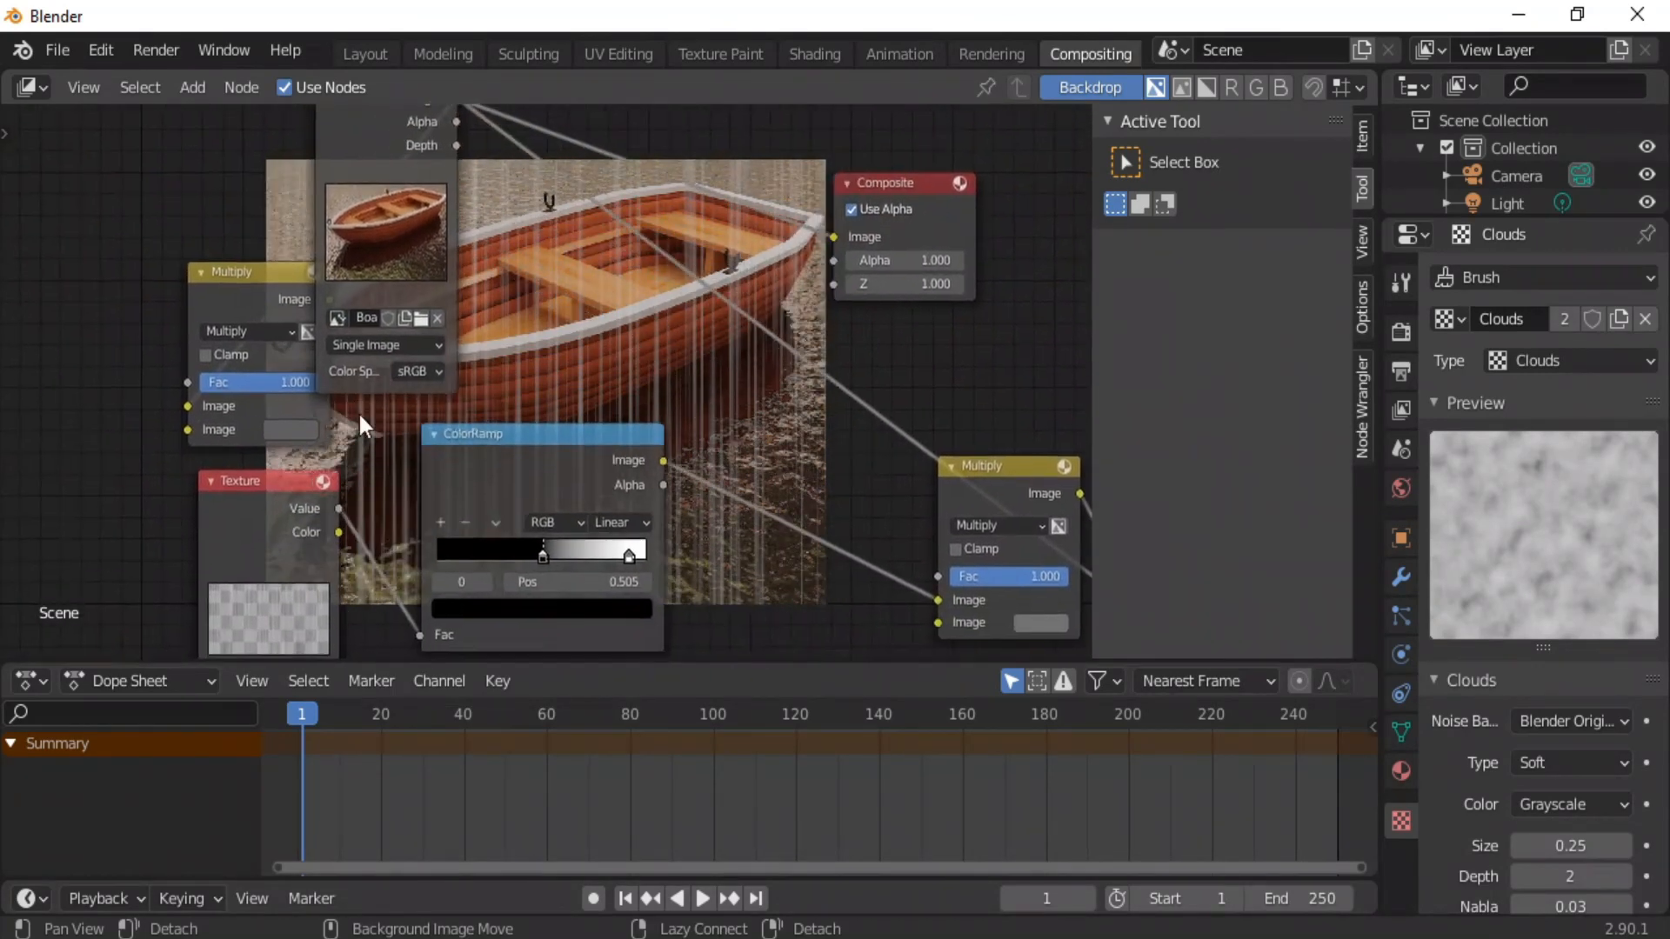
{"action": "left_click", "coordinate": [294, 428]}
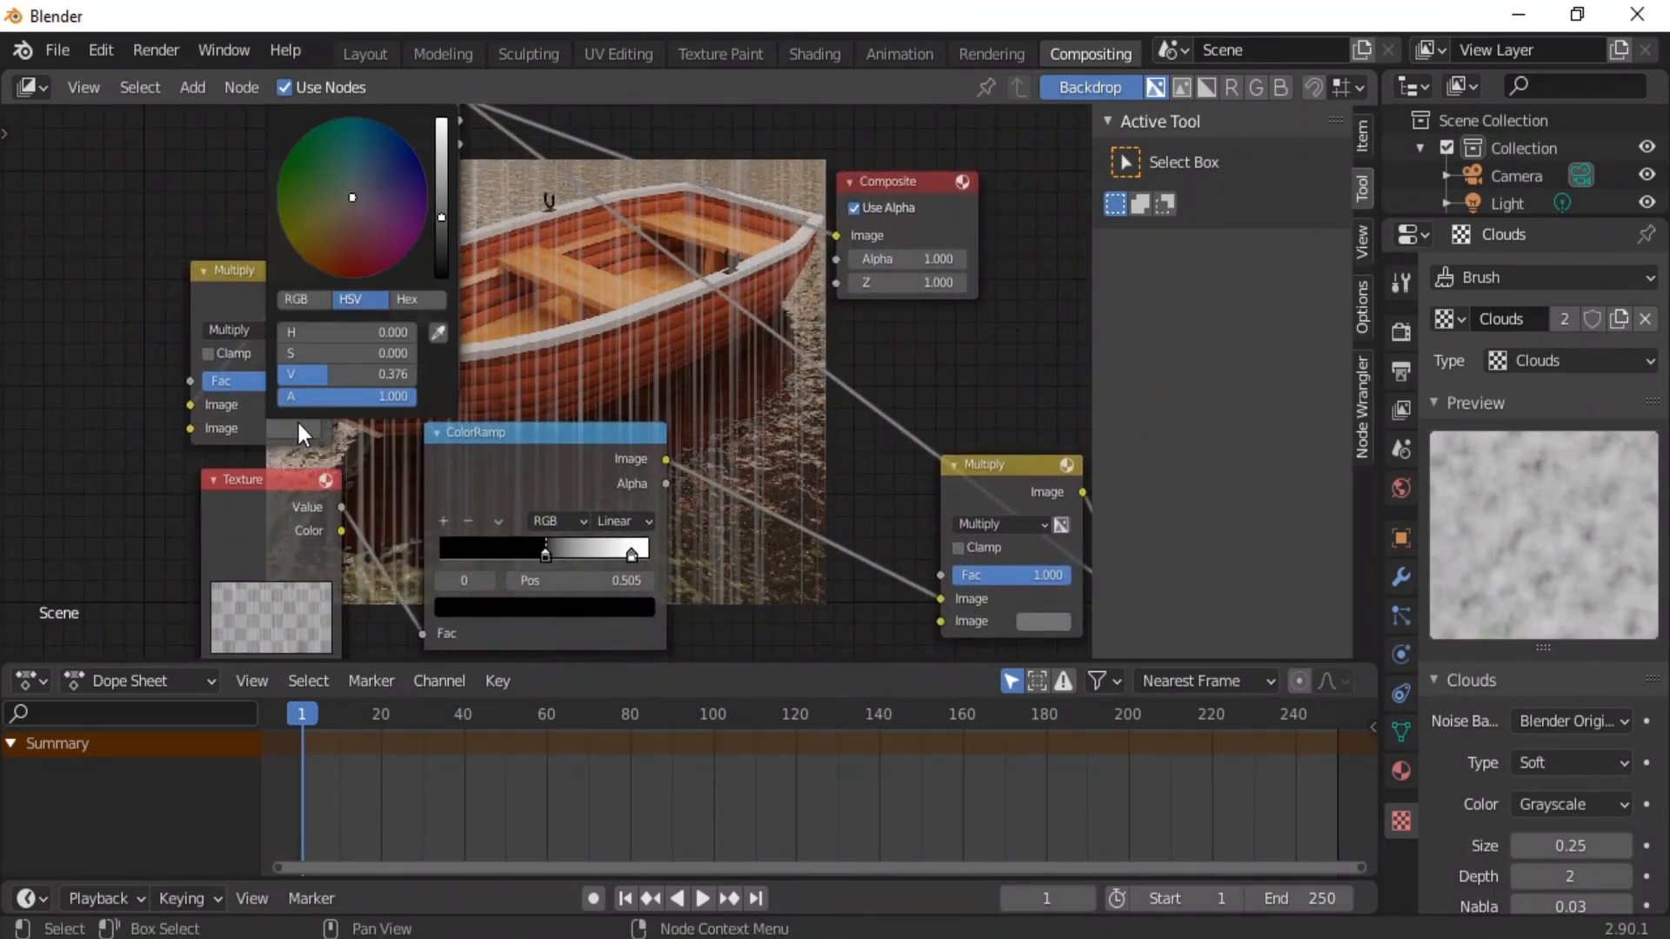
{"action": "left_click", "coordinate": [442, 242]}
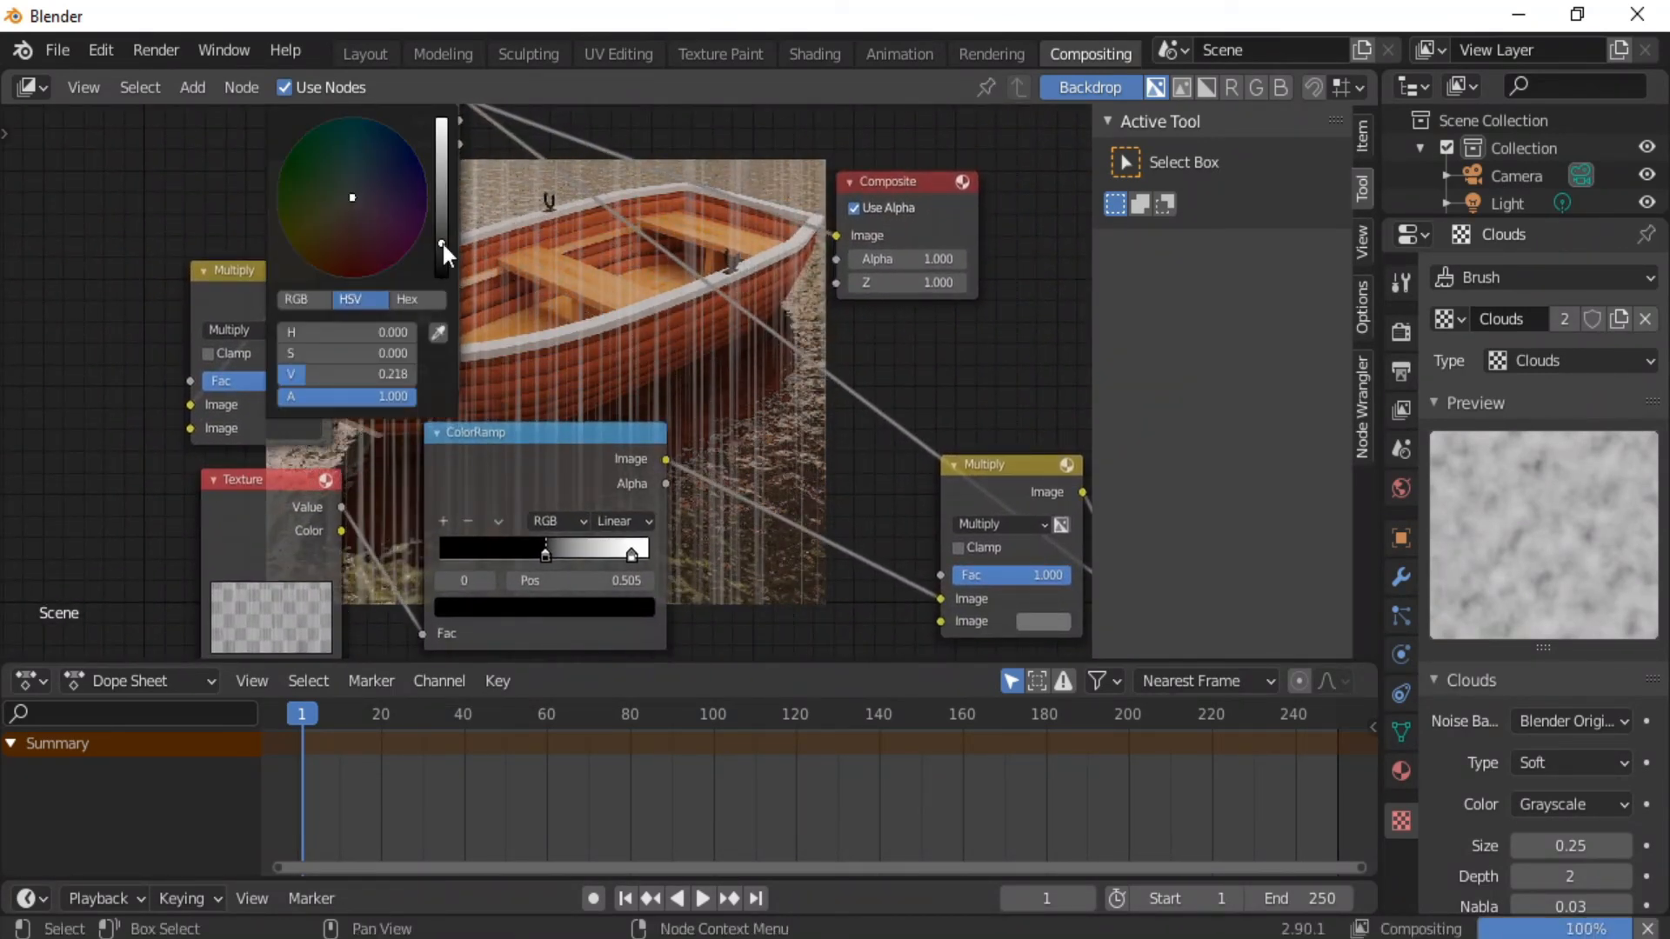
{"action": "left_click_drag", "start_coordinate": [442, 243], "coordinate": [441, 226]}
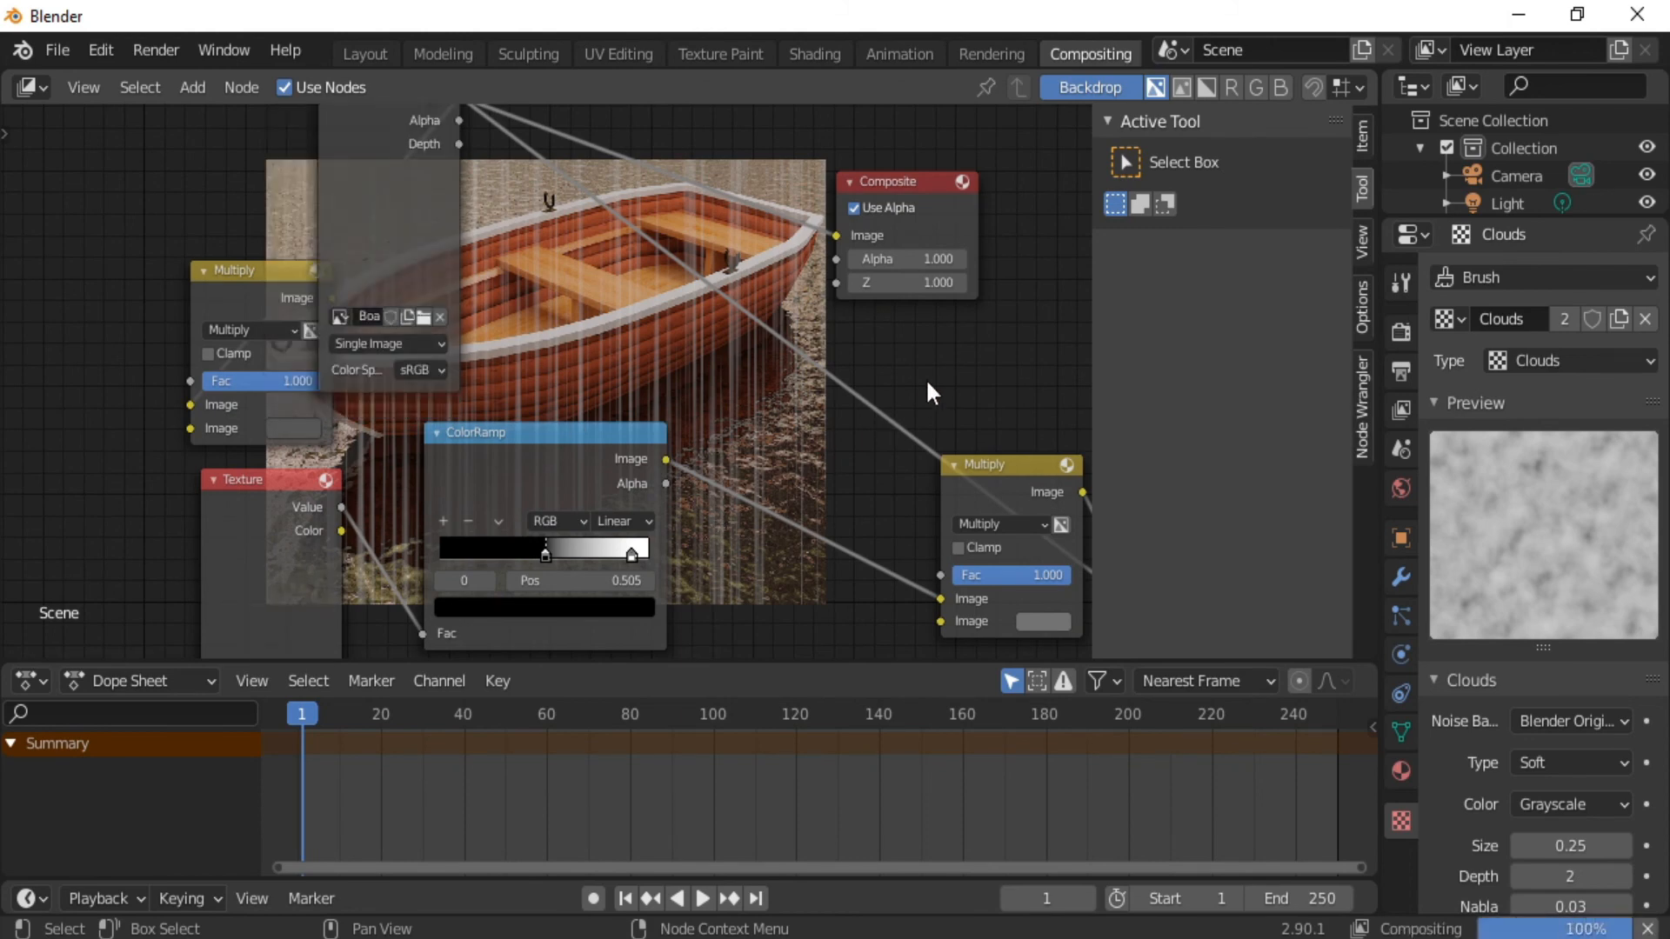
Connect the Add node's Image output to the Composite node's Image input, with Composite repositioned above the Viewer, and render the image.
{"action": "middle_click_drag", "start_coordinate": [875, 383], "coordinate": [287, 209]}
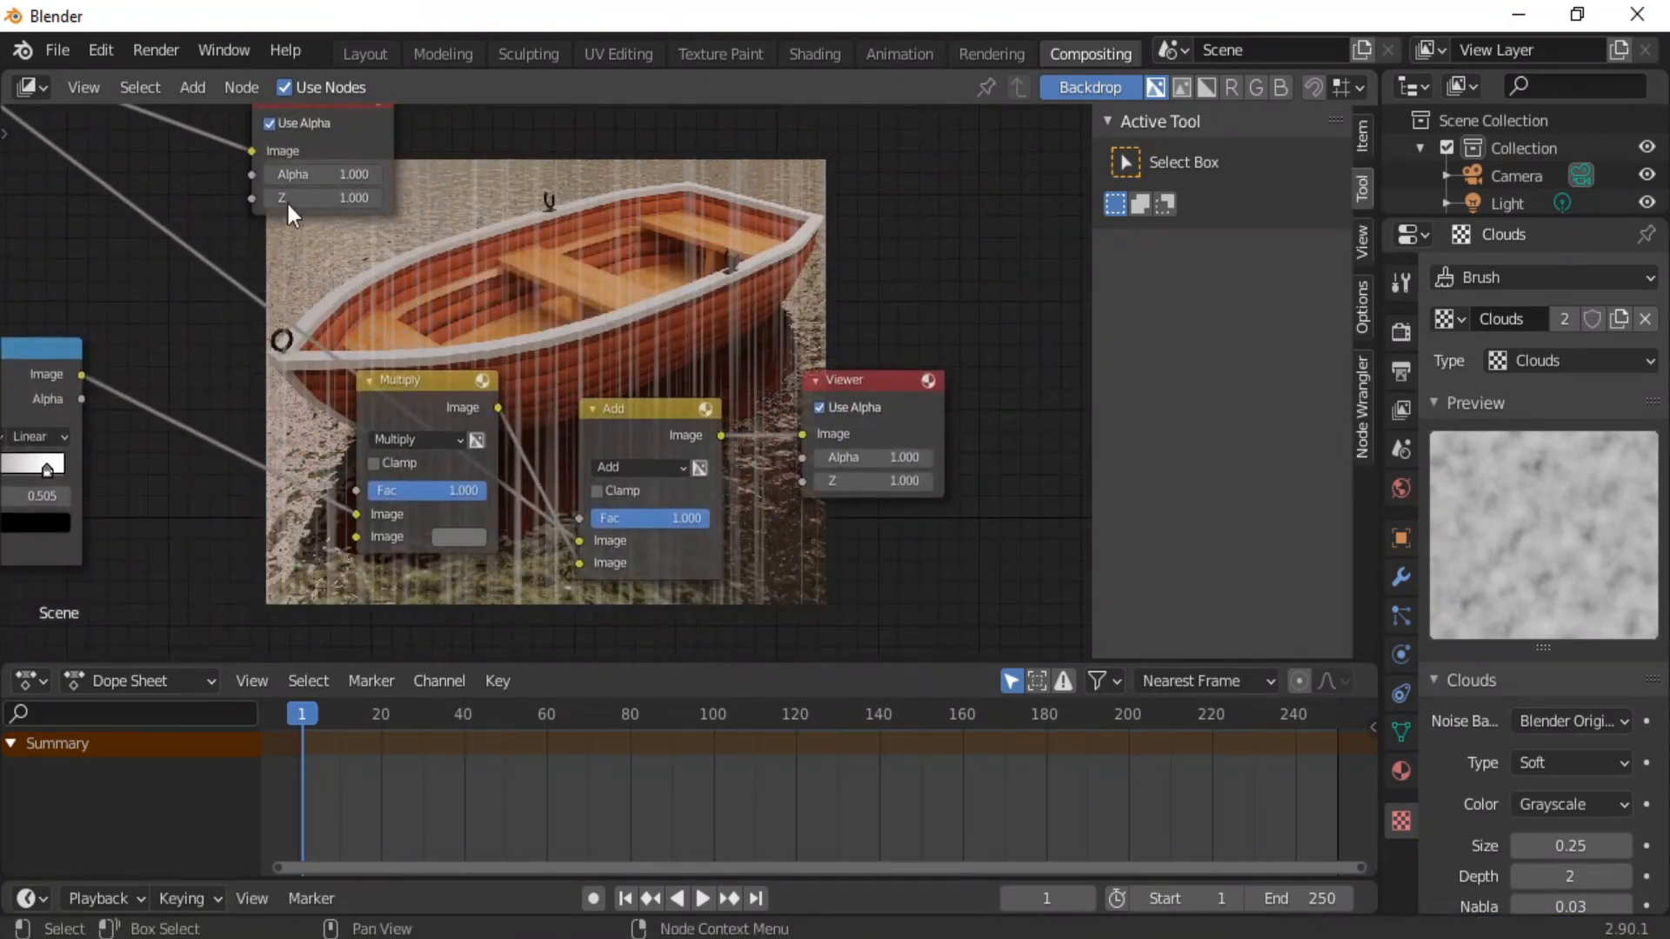
{"action": "middle_click_drag", "start_coordinate": [339, 116], "coordinate": [304, 206]}
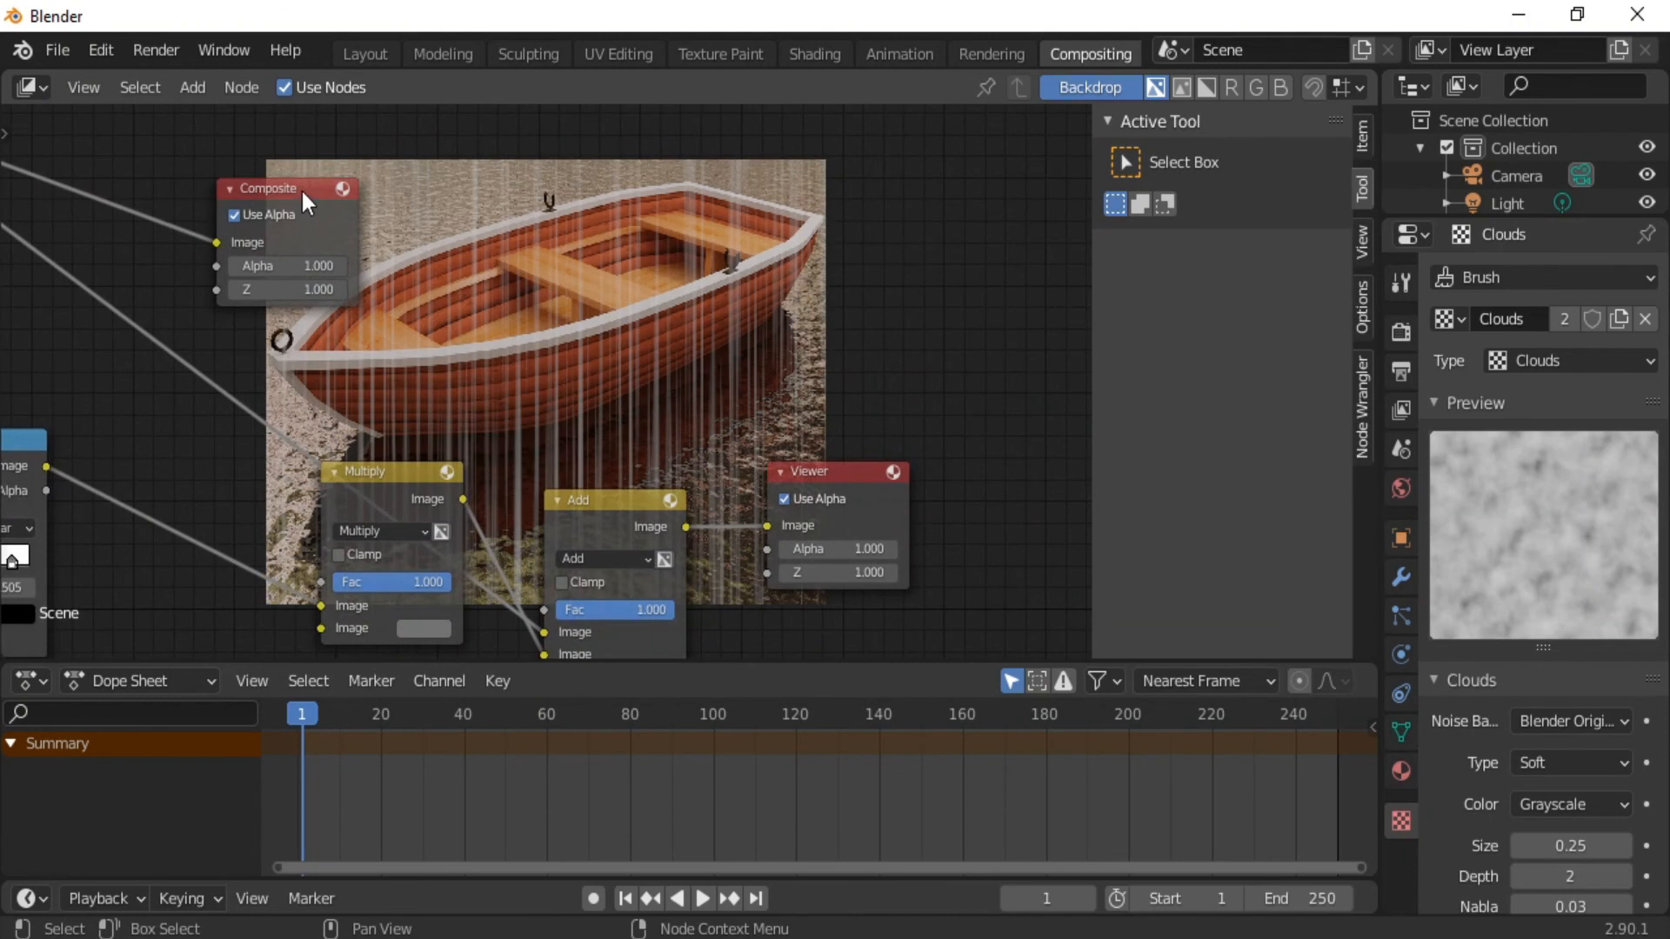
{"action": "left_click_drag", "start_coordinate": [301, 187], "coordinate": [967, 228]}
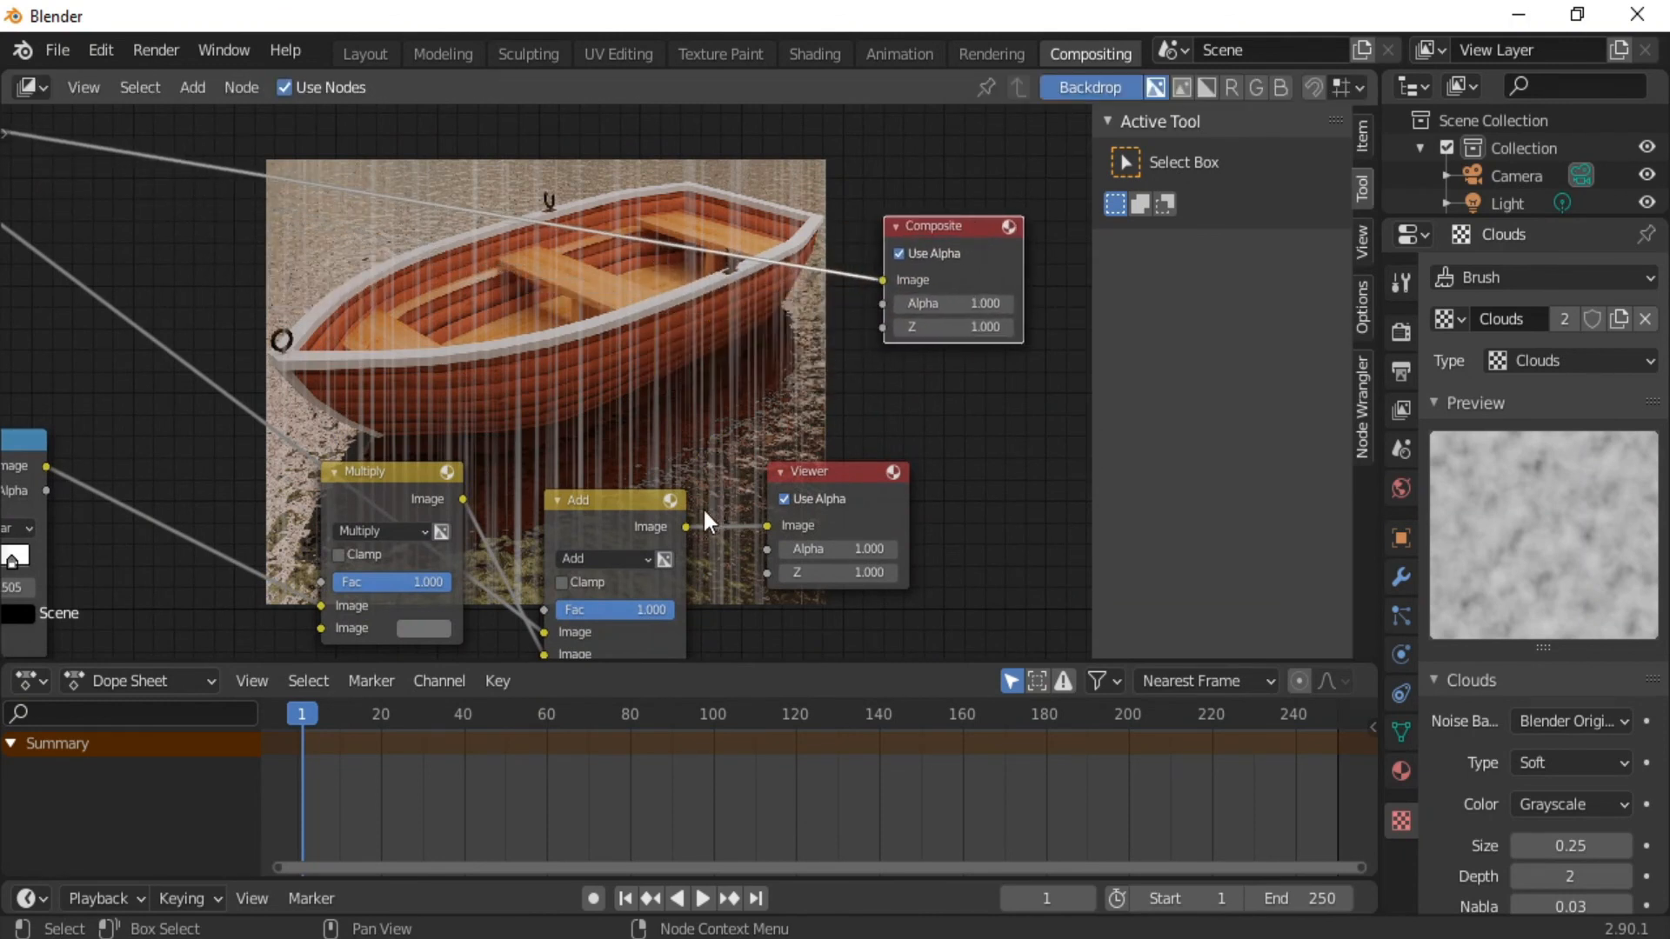
{"action": "left_click_drag", "start_coordinate": [686, 526], "coordinate": [880, 280]}
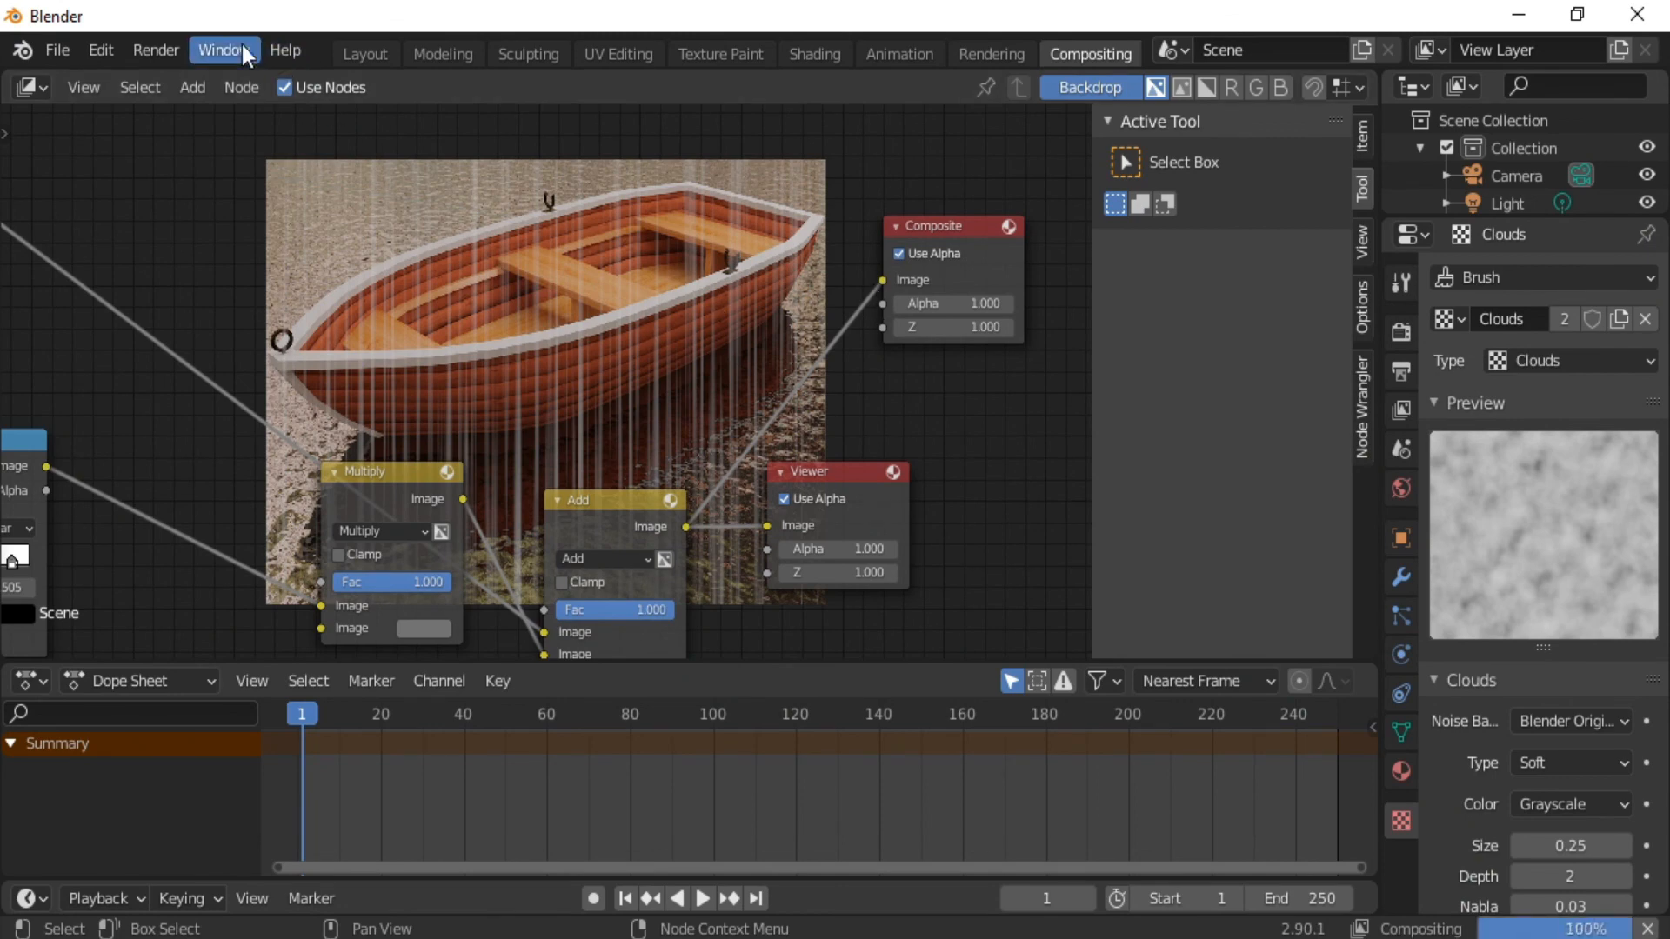
{"action": "left_click", "coordinate": [141, 48]}
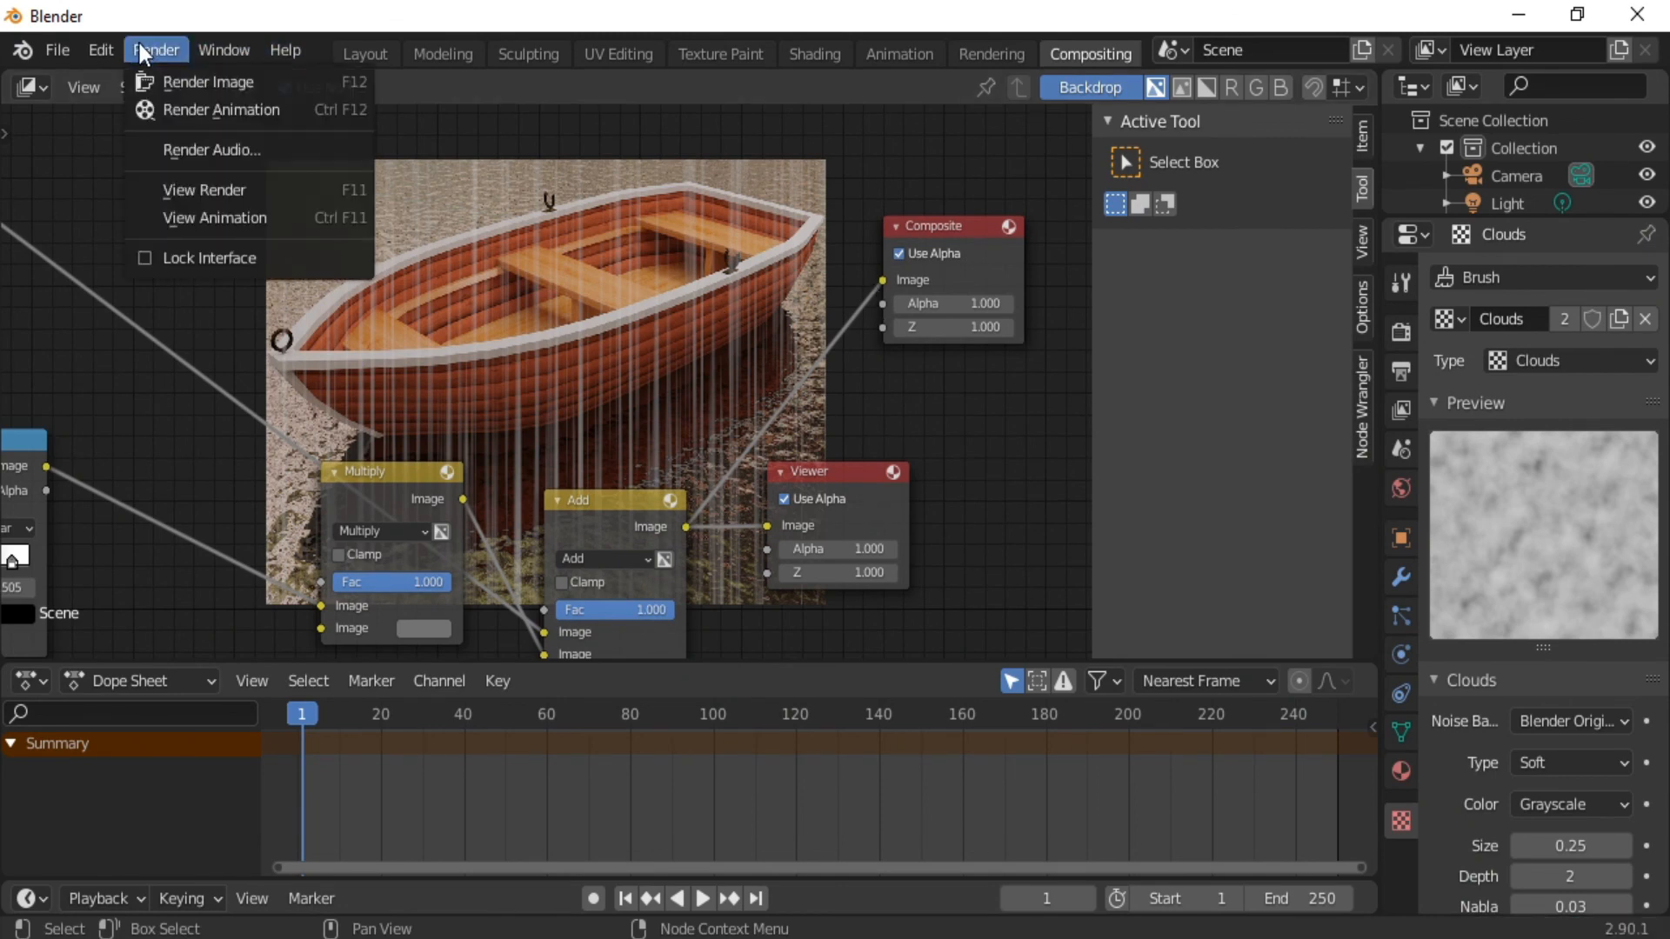
{"action": "left_click", "coordinate": [207, 82]}
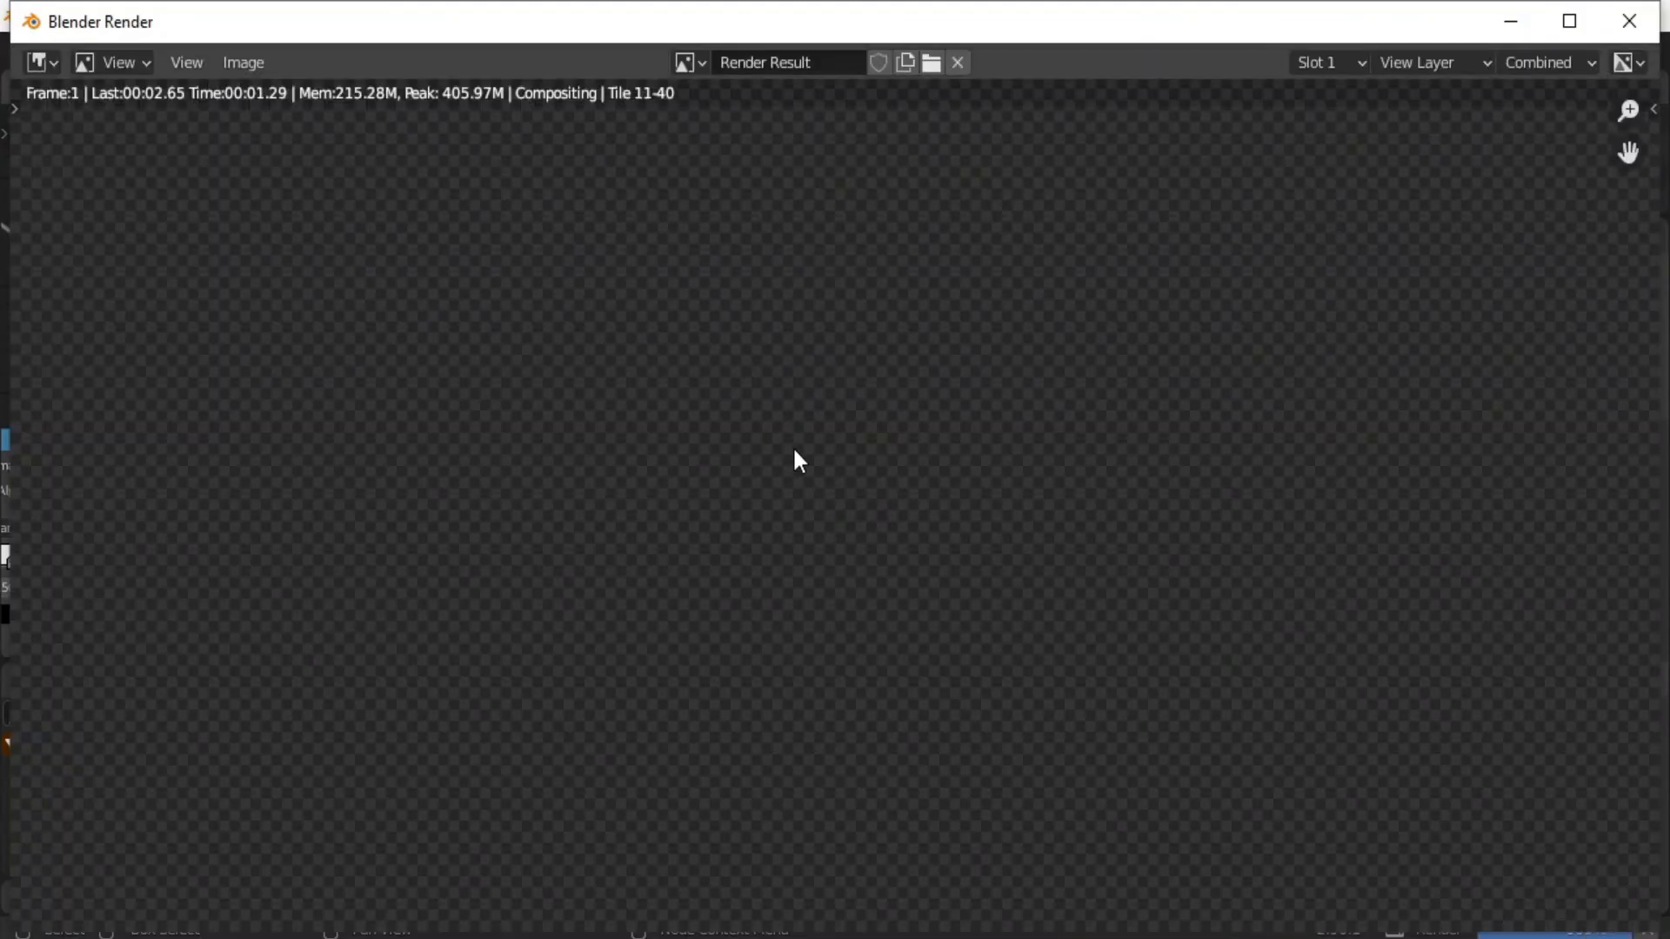